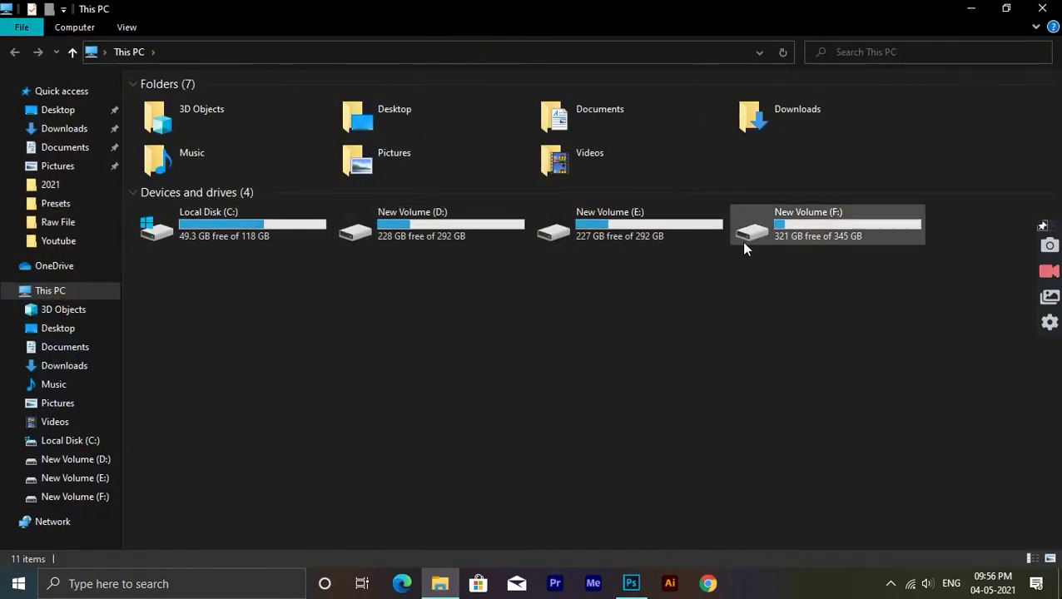
Step: Find _DSC3052 in F: > Model Photos > Youtube and drag it toward Photoshop
click(757, 227)
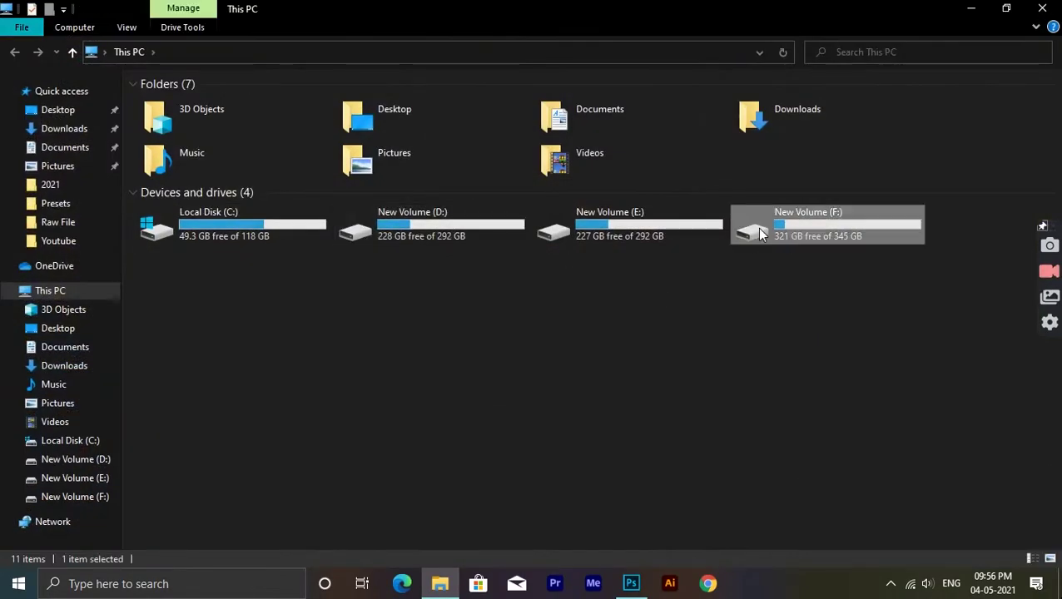
double_click(759, 230)
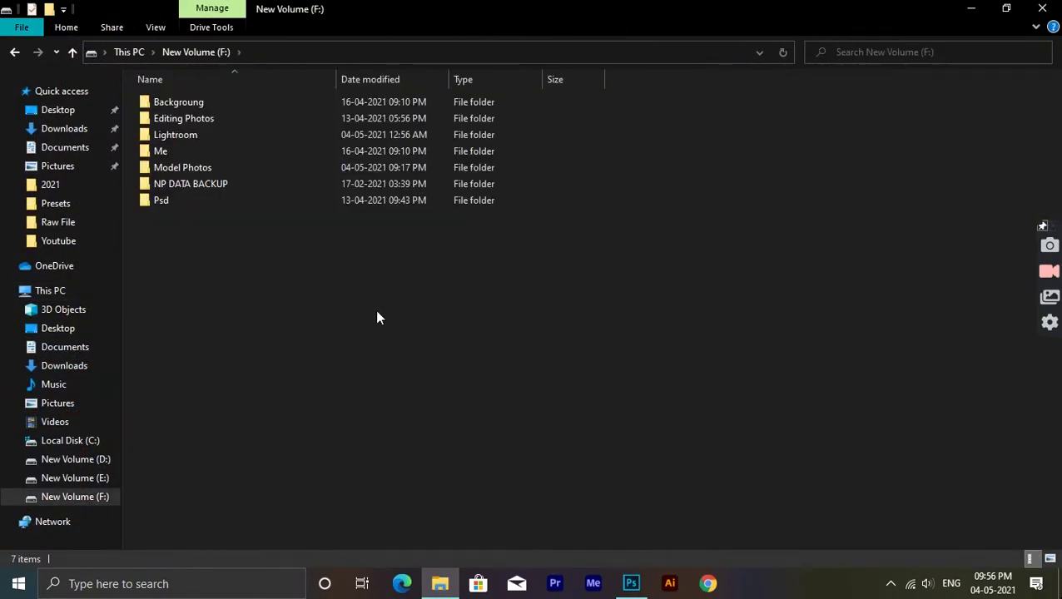
double_click(205, 169)
double_click(190, 104)
click(237, 192)
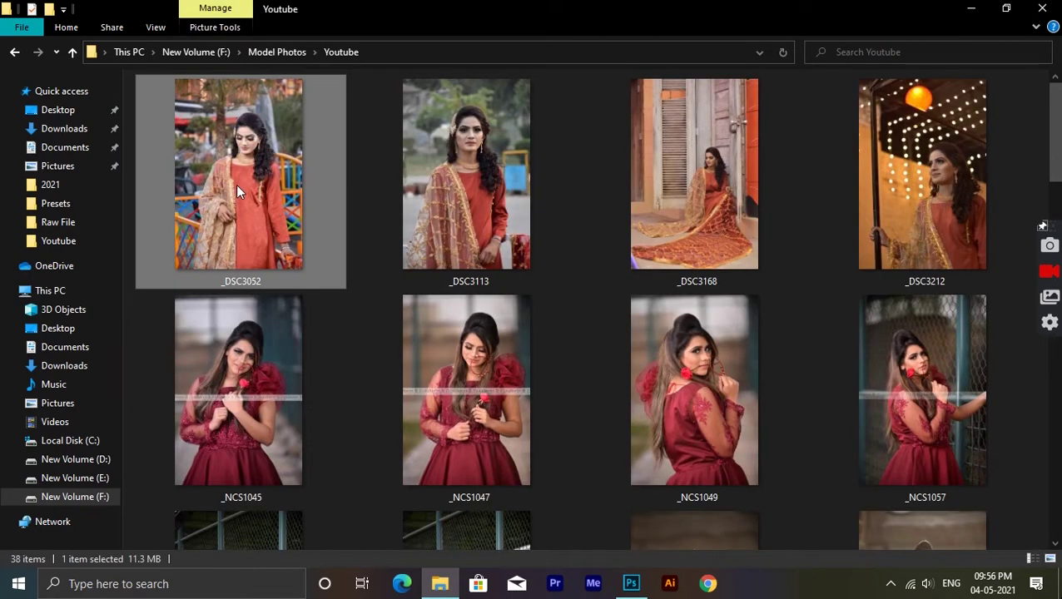
drag(237, 192, 641, 593)
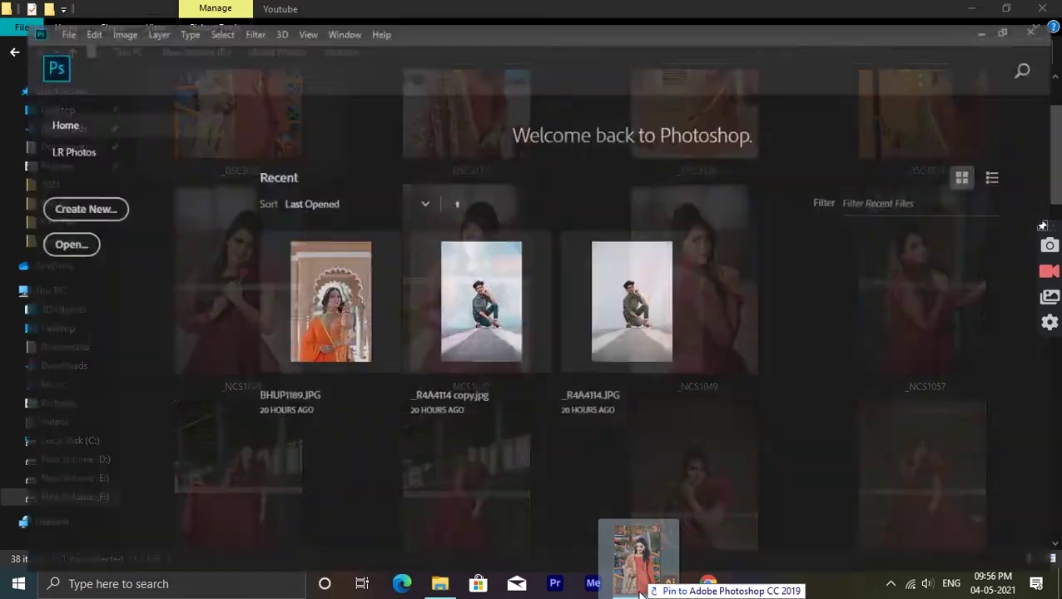
Step: Open the photo in Photoshop, close the History panel, and duplicate the Background layer
drag(641, 594, 29, 50)
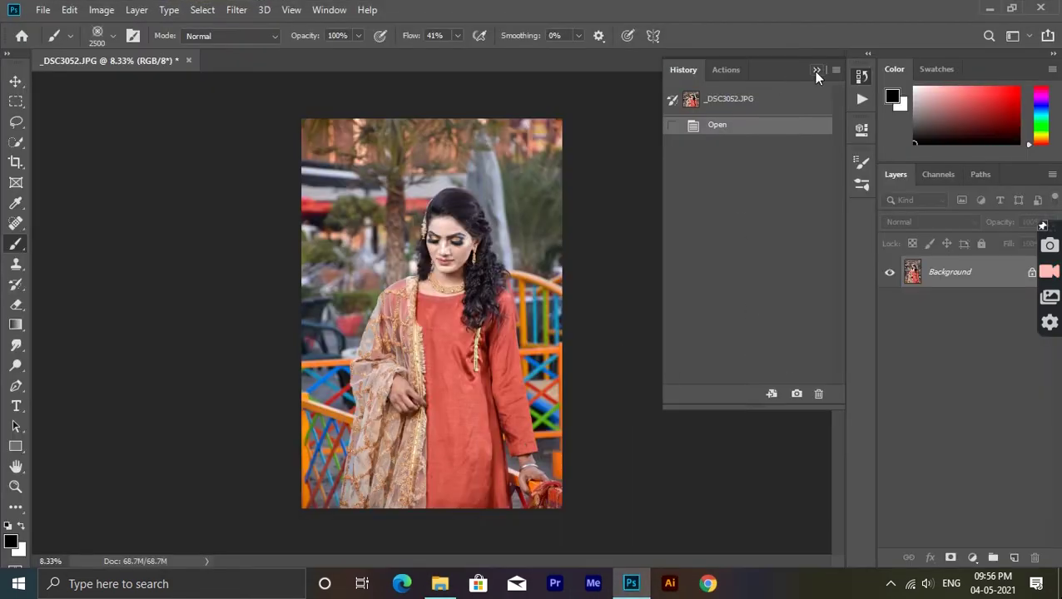
click(816, 71)
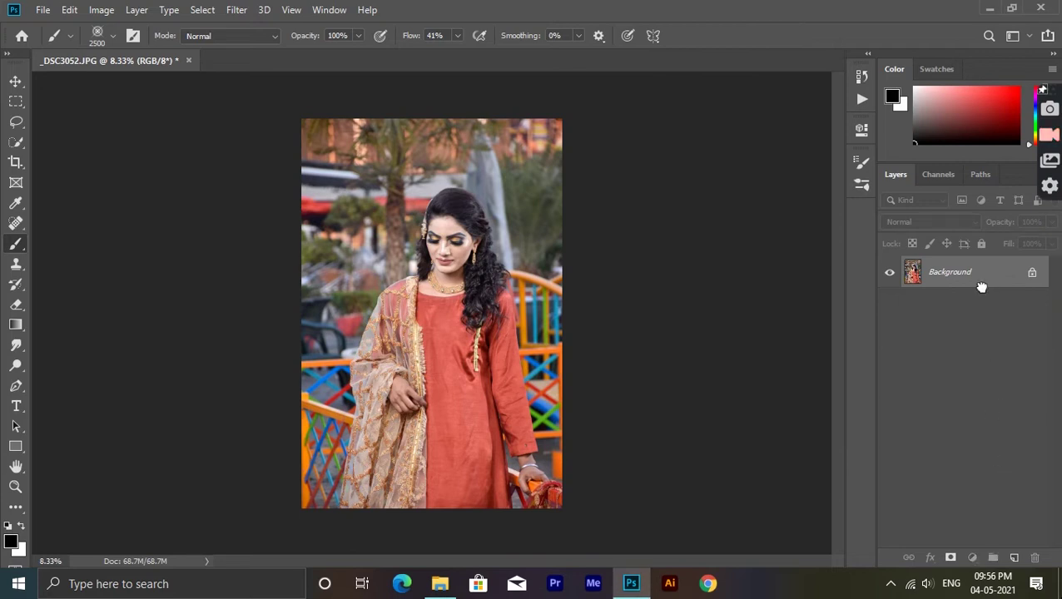
drag(981, 287, 1014, 558)
Step: Apply Levels with input values 8, 1.00 and 252, then fit the image on screen
key(ctrl+l)
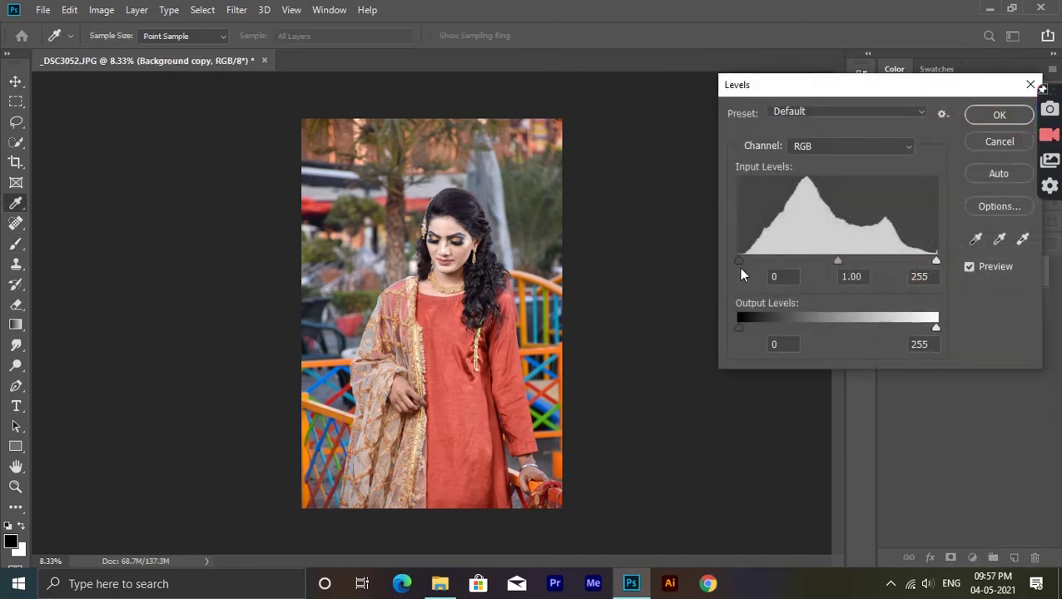
drag(738, 260, 745, 263)
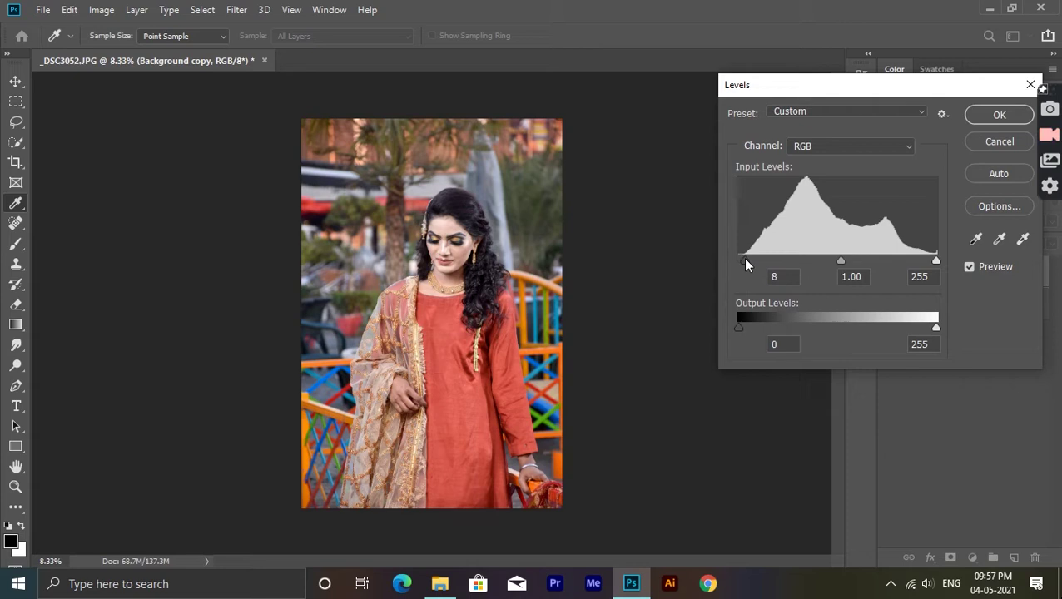
drag(935, 261, 933, 260)
click(998, 115)
key(ctrl+0)
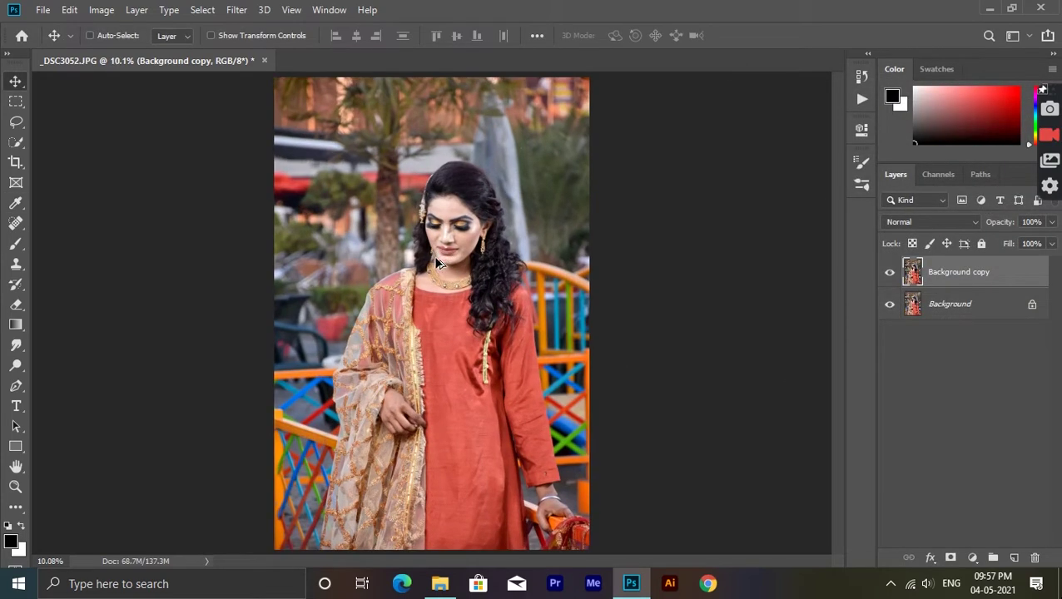
Step: In Camera Raw, set Contrast +17, Highlights -44, Shadows +61, Whites -28, Blacks -12
click(236, 9)
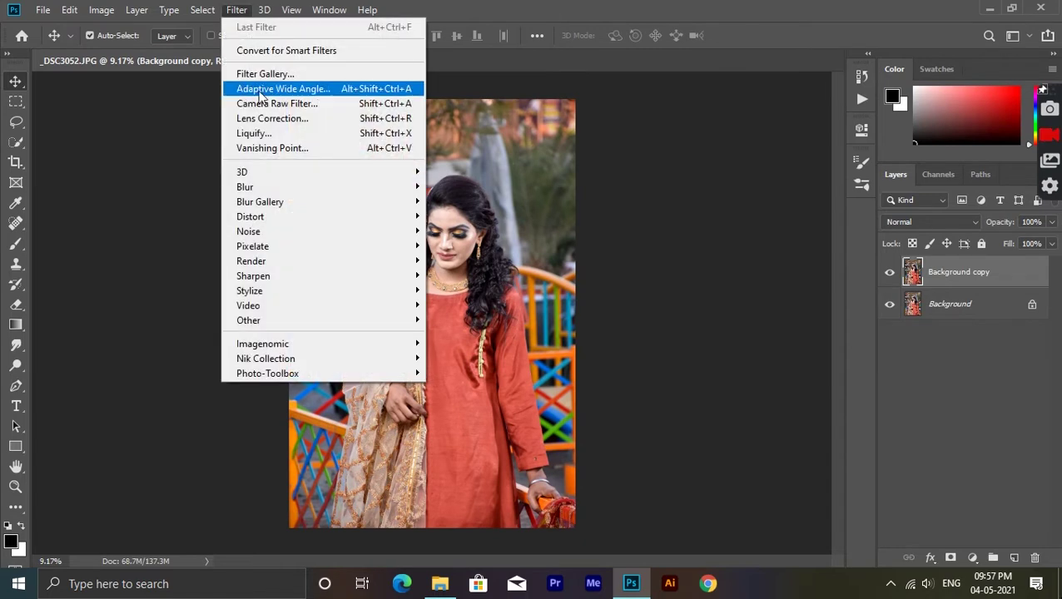
click(263, 103)
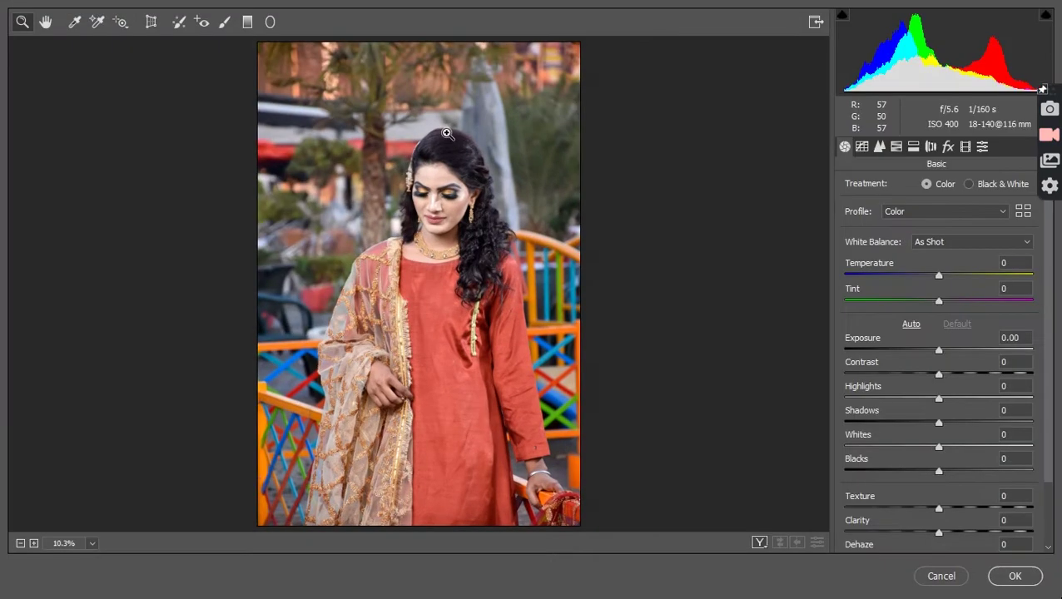
drag(936, 374, 953, 374)
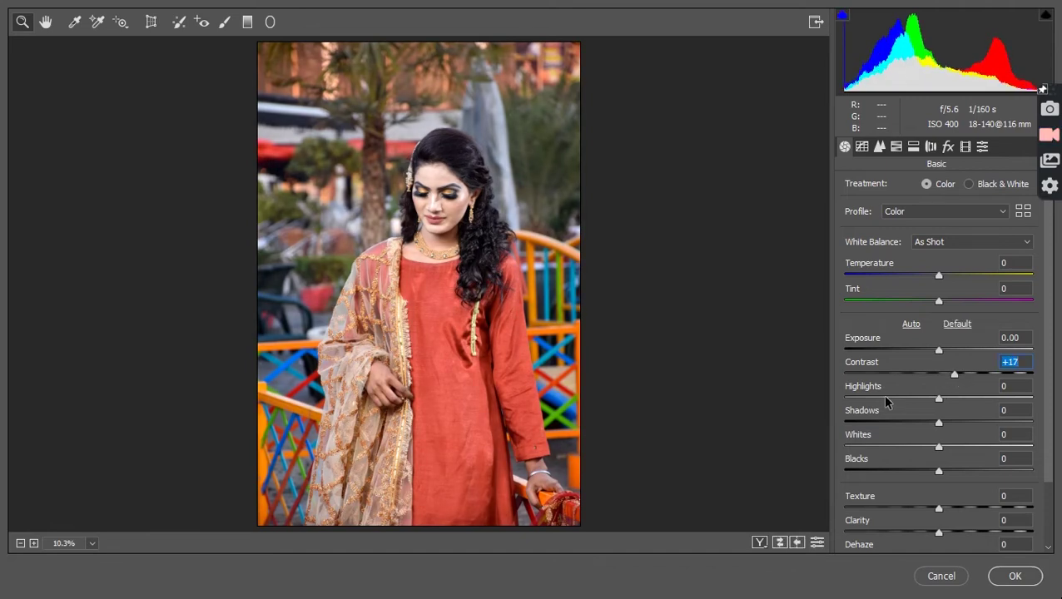
drag(885, 399, 905, 414)
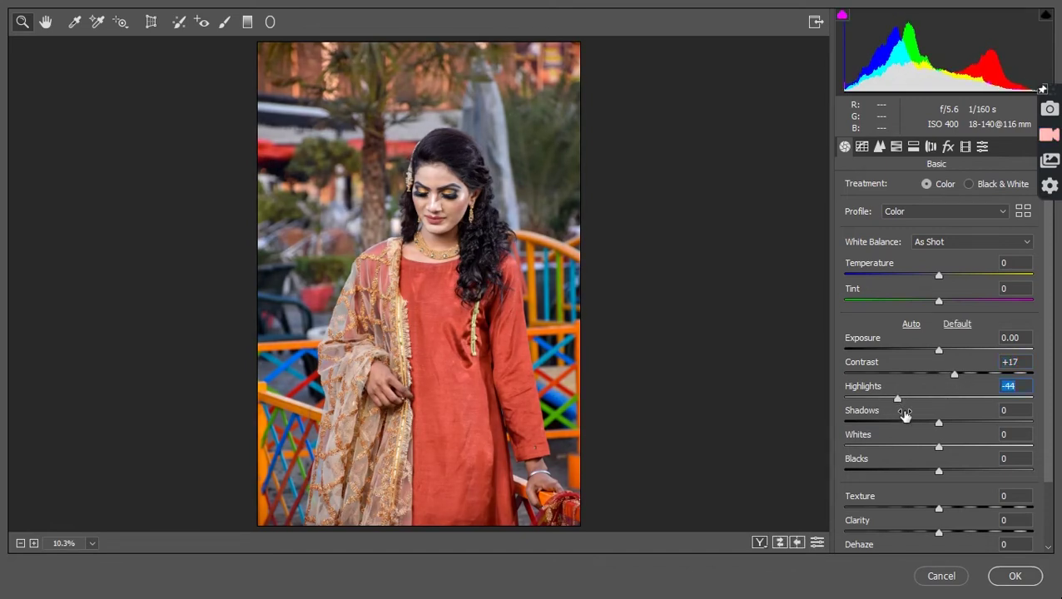
drag(939, 422, 996, 424)
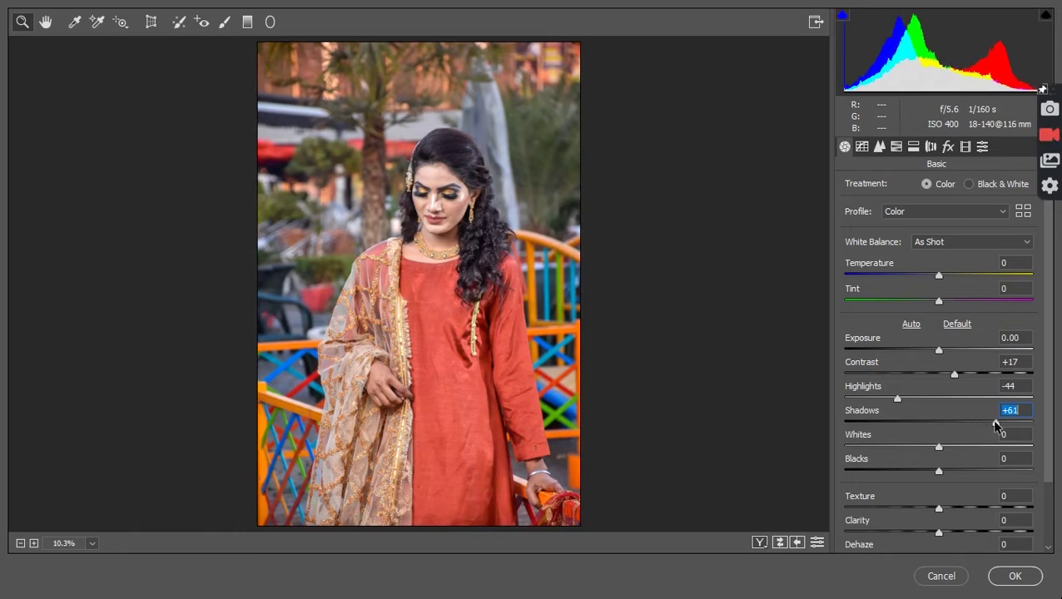
click(913, 449)
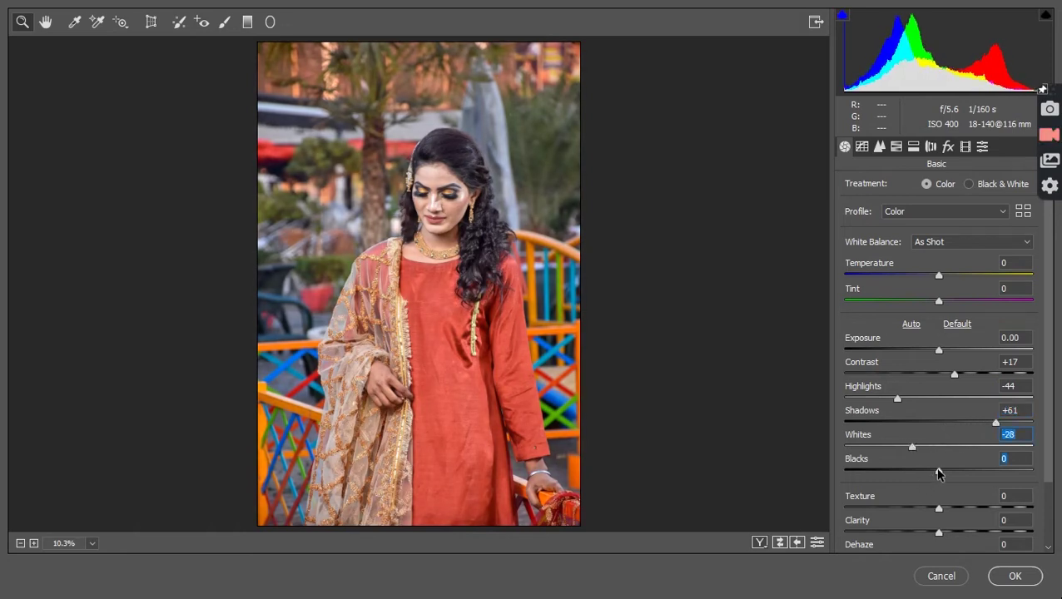
drag(939, 470, 929, 471)
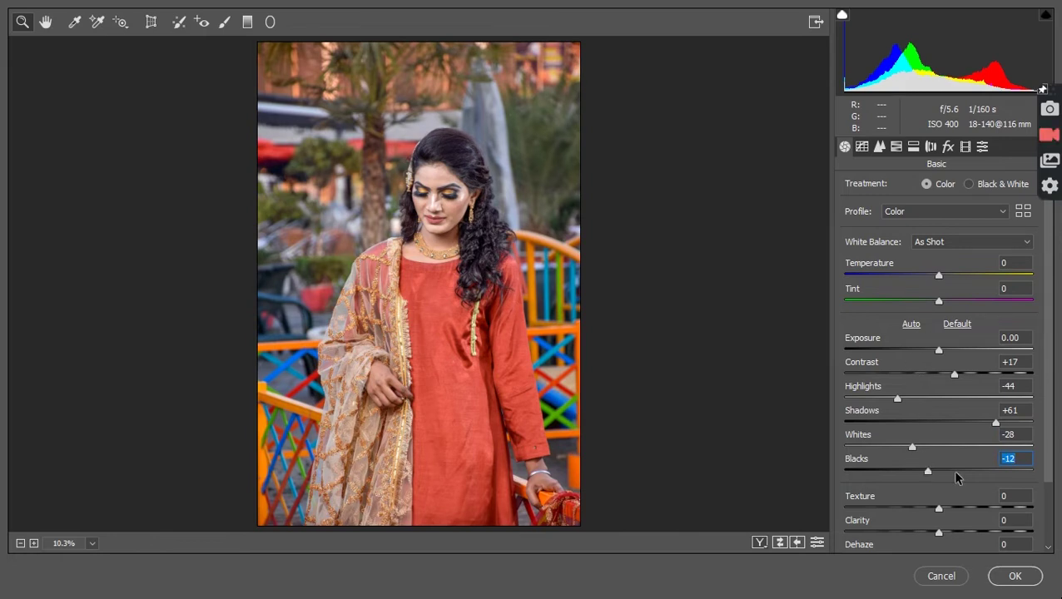
Step: Set Temperature to +5, add a little Texture and Clarity, and raise Vibrance to +15
drag(939, 276, 946, 279)
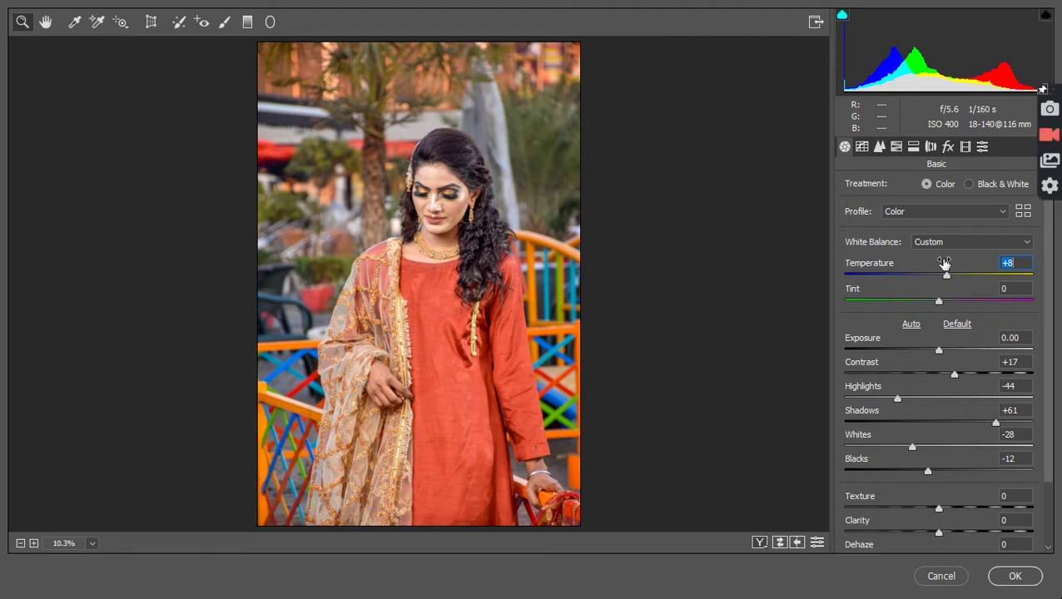
key(Down)
key(Down)
key(Down)
drag(936, 511, 942, 514)
scroll(999, 514, down, 3)
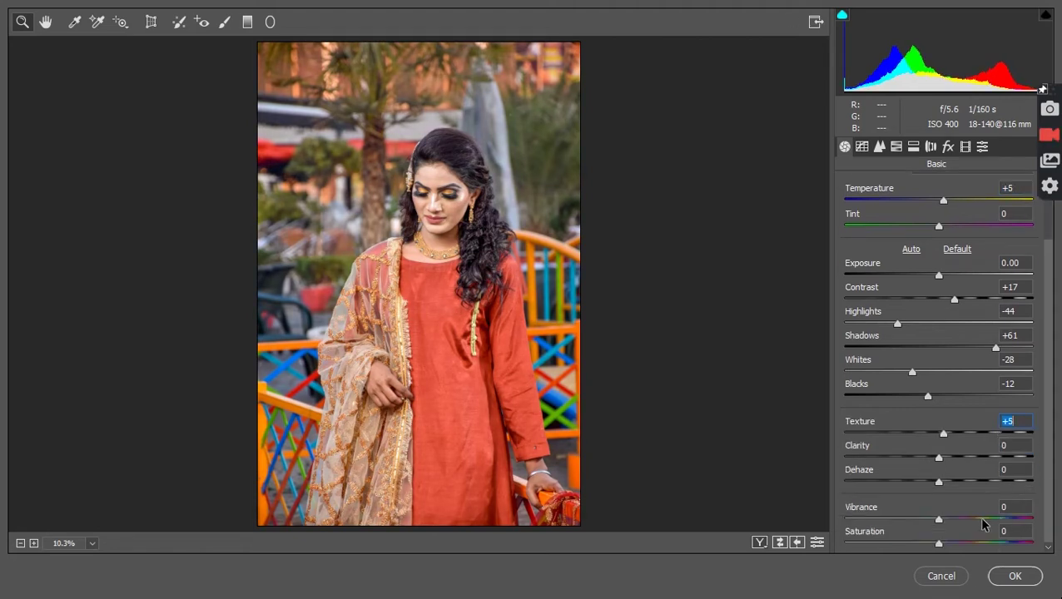
drag(937, 458, 945, 461)
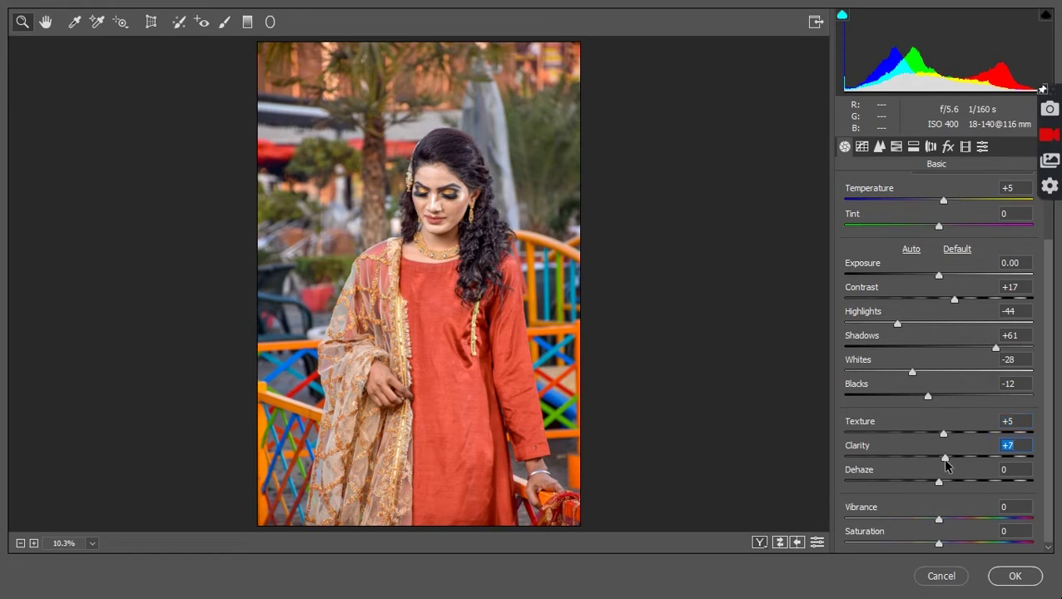
drag(939, 519, 952, 521)
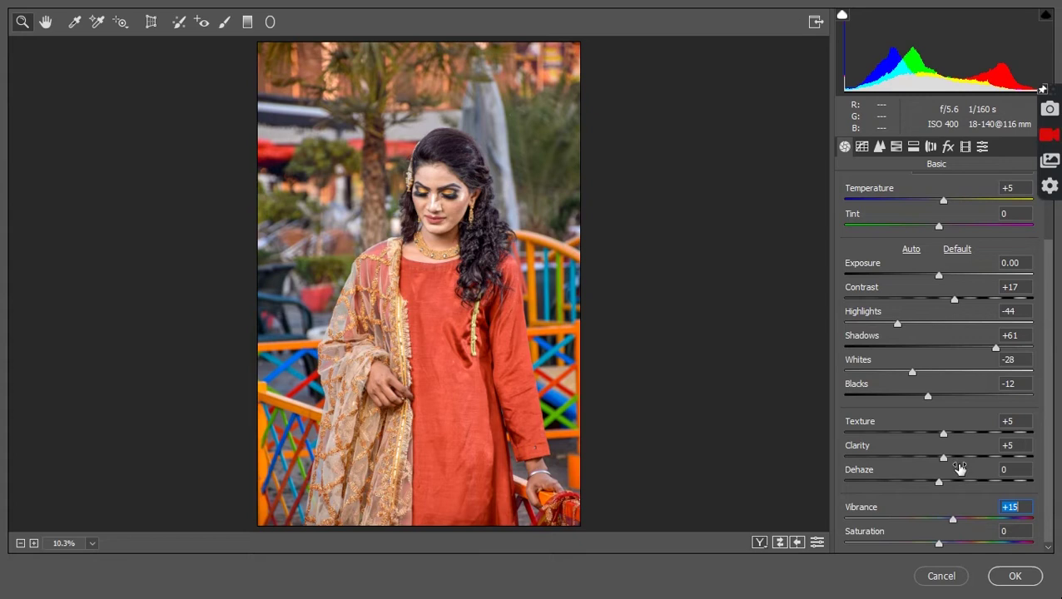
Step: In HSL, shift the Yellows (+79), Greens (-56) and Blues (-19) hues and slightly boost Oranges saturation
click(893, 149)
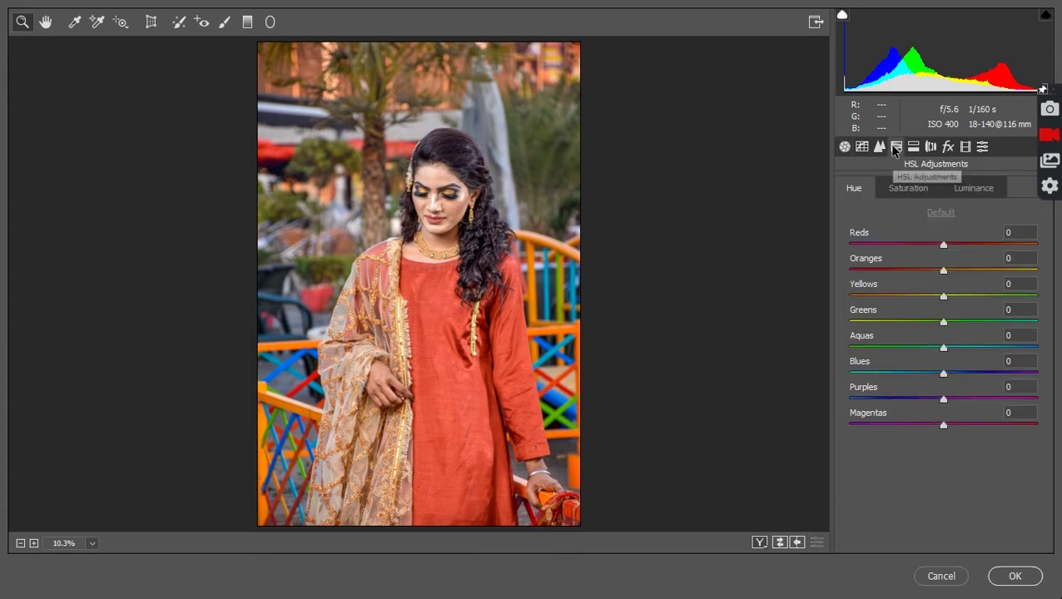
click(907, 192)
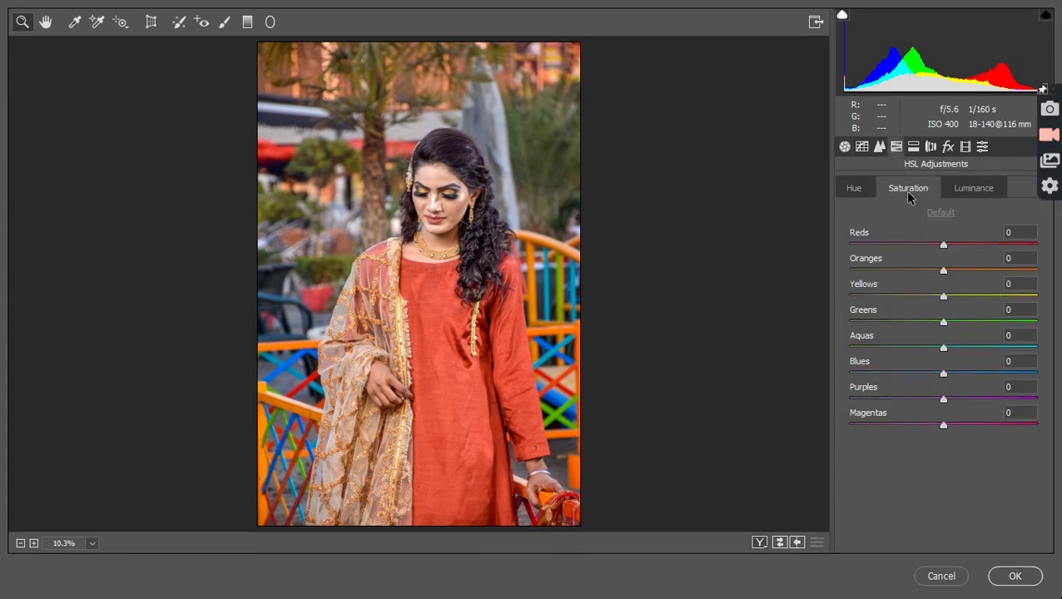
click(857, 190)
mouse_move(943, 296)
mouse_down()
mouse_move(925, 298)
mouse_move(1054, 301)
mouse_move(1017, 297)
mouse_up()
mouse_move(869, 322)
mouse_down()
mouse_move(990, 324)
mouse_move(882, 326)
mouse_move(889, 341)
mouse_move(909, 341)
mouse_up()
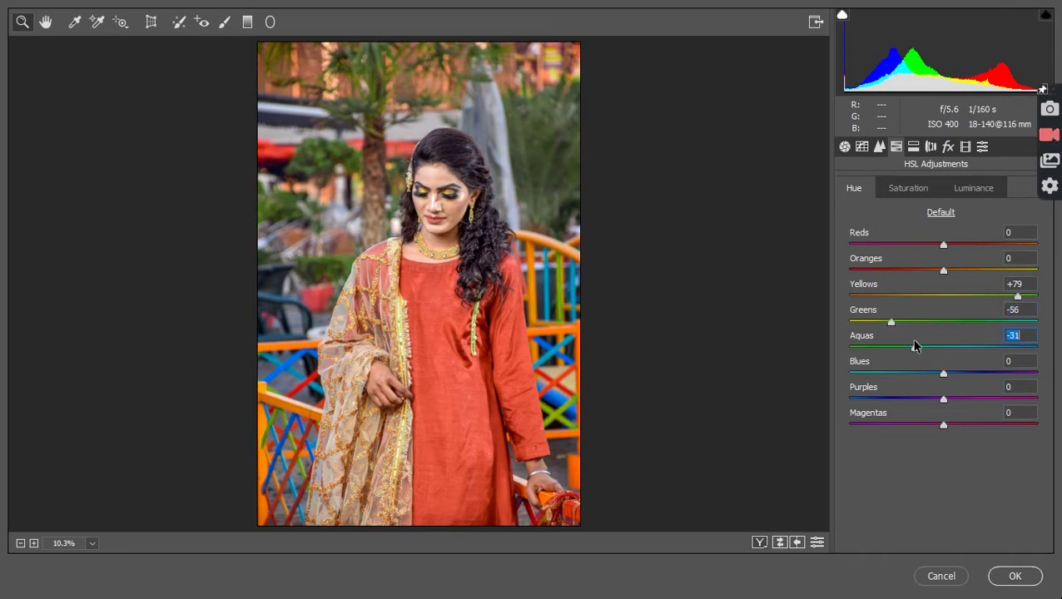
drag(944, 373, 929, 373)
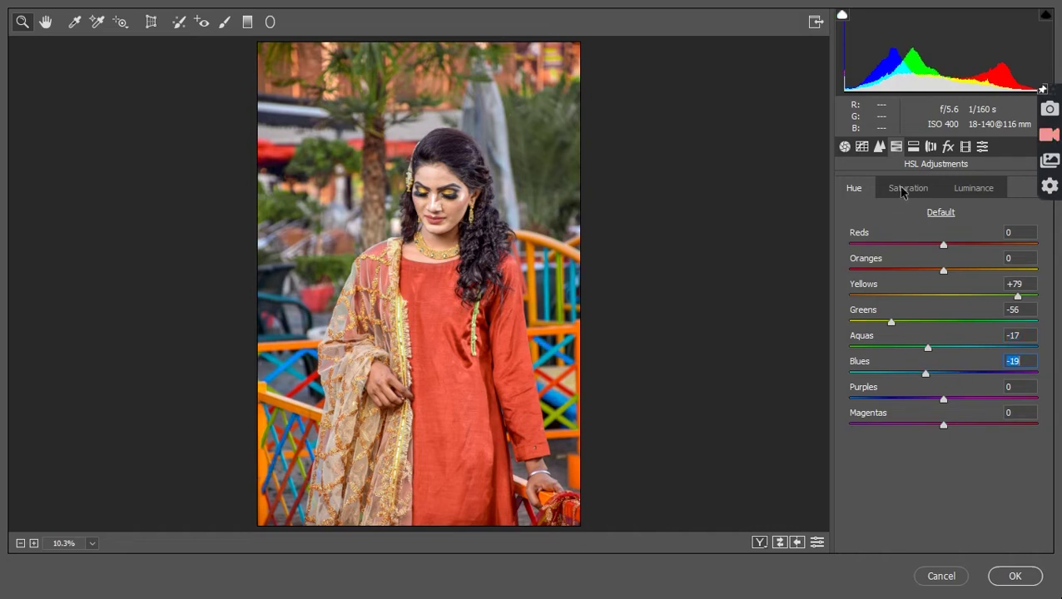
click(904, 188)
mouse_move(929, 270)
mouse_down()
mouse_move(957, 308)
mouse_move(924, 302)
mouse_move(931, 272)
mouse_up()
click(970, 188)
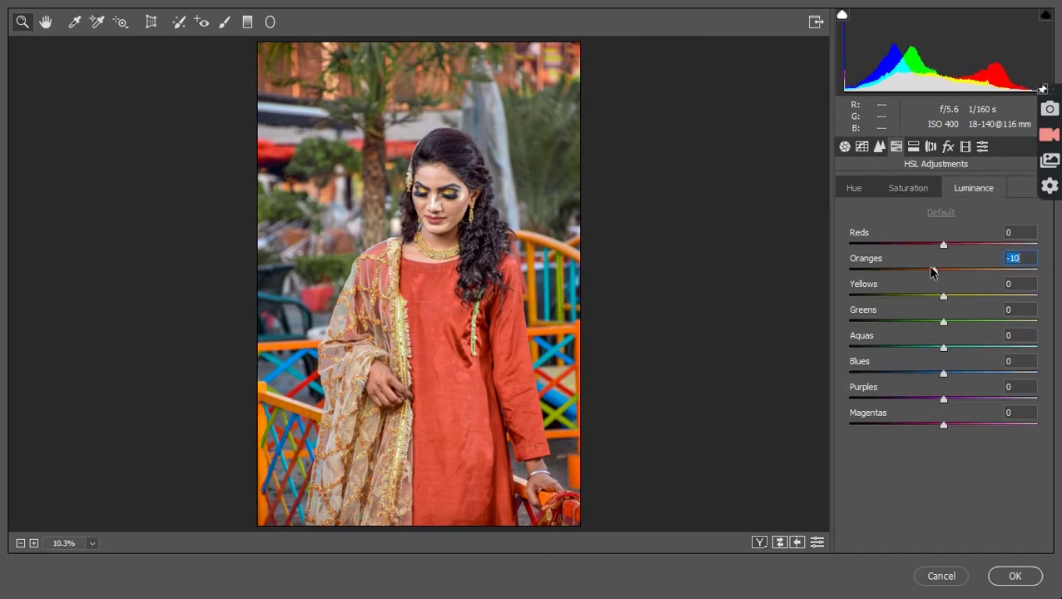
Step: In Split Toning, tint highlights at saturation 10 and shadows at hue about 50, saturation 5
click(913, 148)
drag(901, 208, 973, 211)
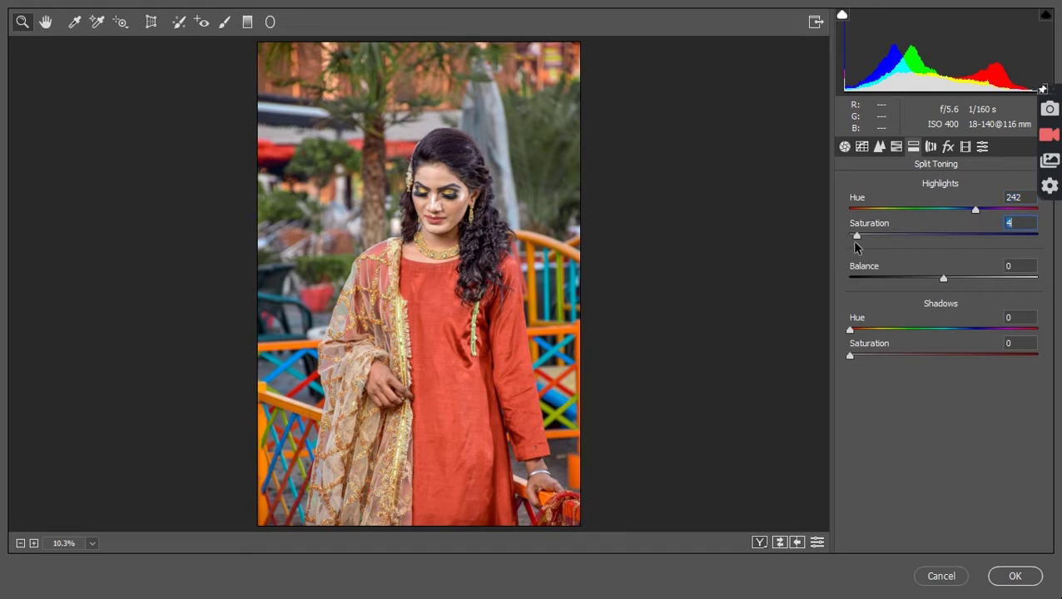
drag(855, 243, 870, 243)
key(Down)
drag(880, 329, 866, 356)
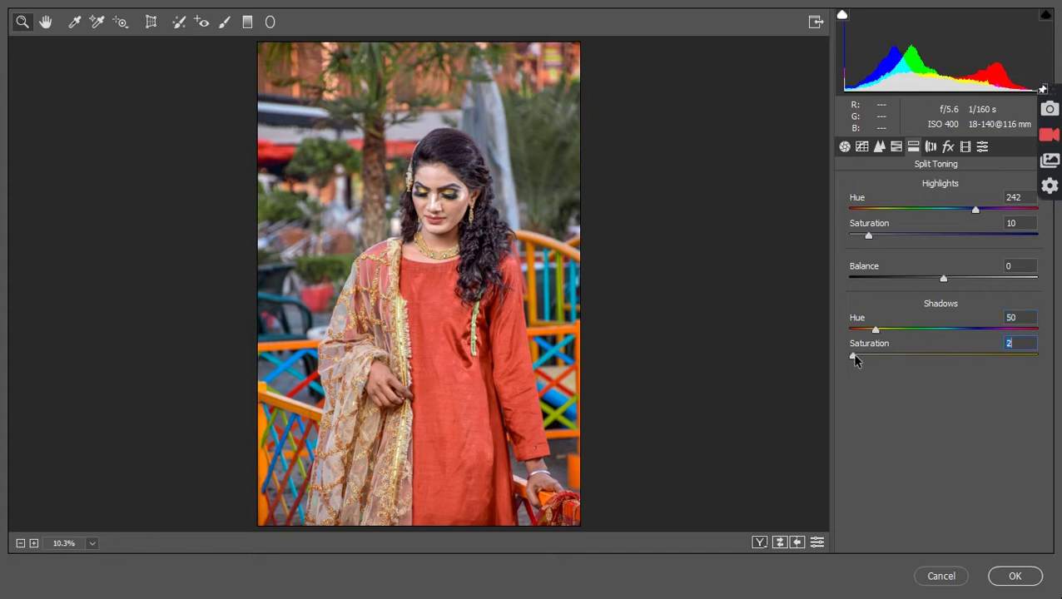
key(Down)
key(Down)
key(Down)
Step: Calibrate Blue Primary Saturation +50 and Green +10, resetting Blue Primary Hue to 0 and adjusting Red Primary Hue
click(965, 147)
click(986, 465)
drag(986, 467, 996, 470)
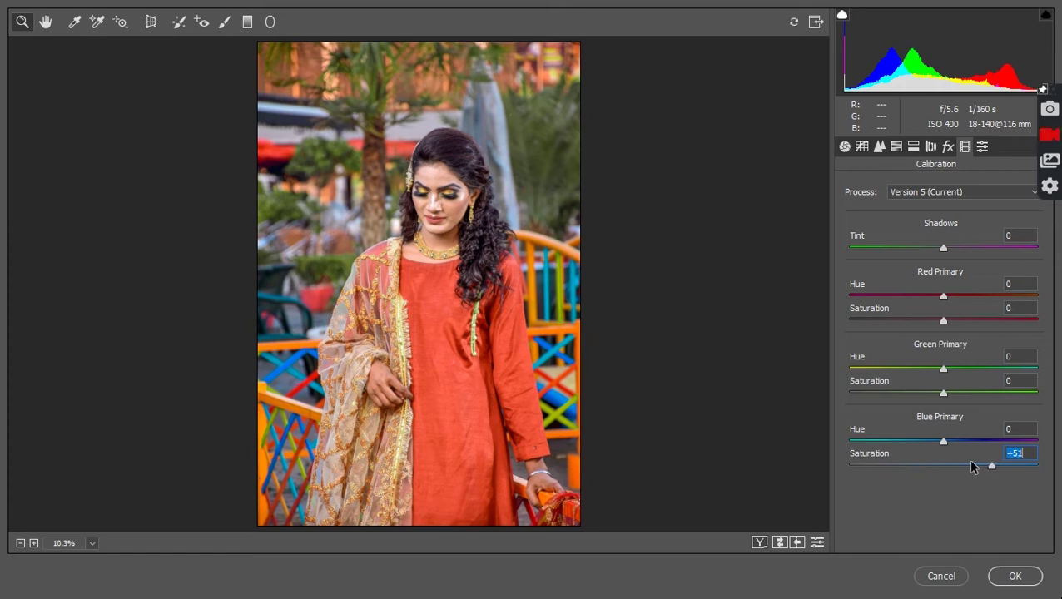
mouse_move(943, 442)
mouse_down()
mouse_move(958, 449)
mouse_move(944, 449)
mouse_up()
double_click(944, 441)
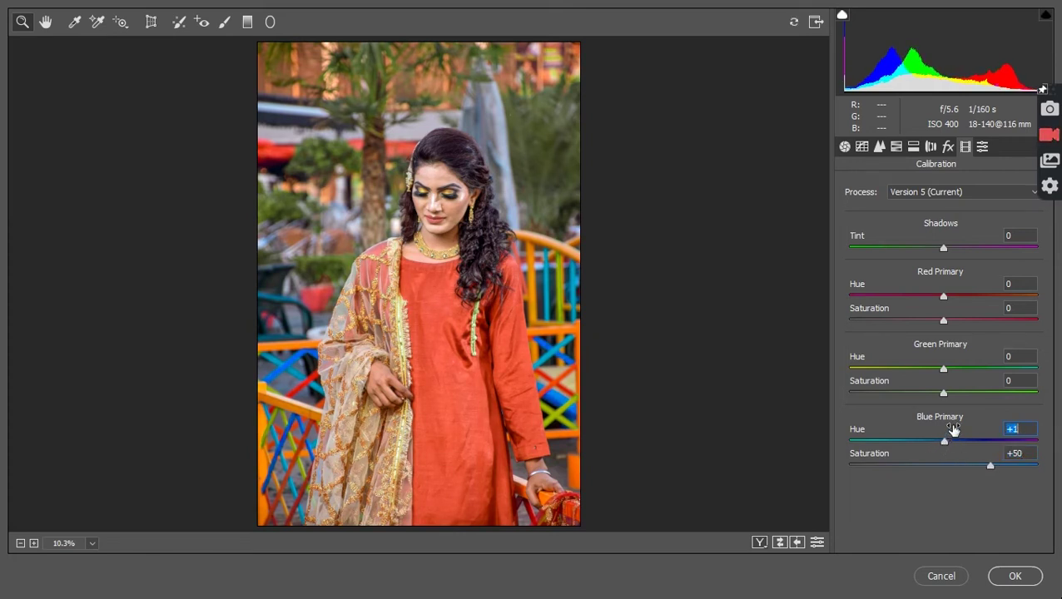
drag(943, 393, 953, 399)
mouse_move(942, 296)
mouse_down()
mouse_move(864, 294)
mouse_move(1017, 296)
mouse_up()
key(Up)
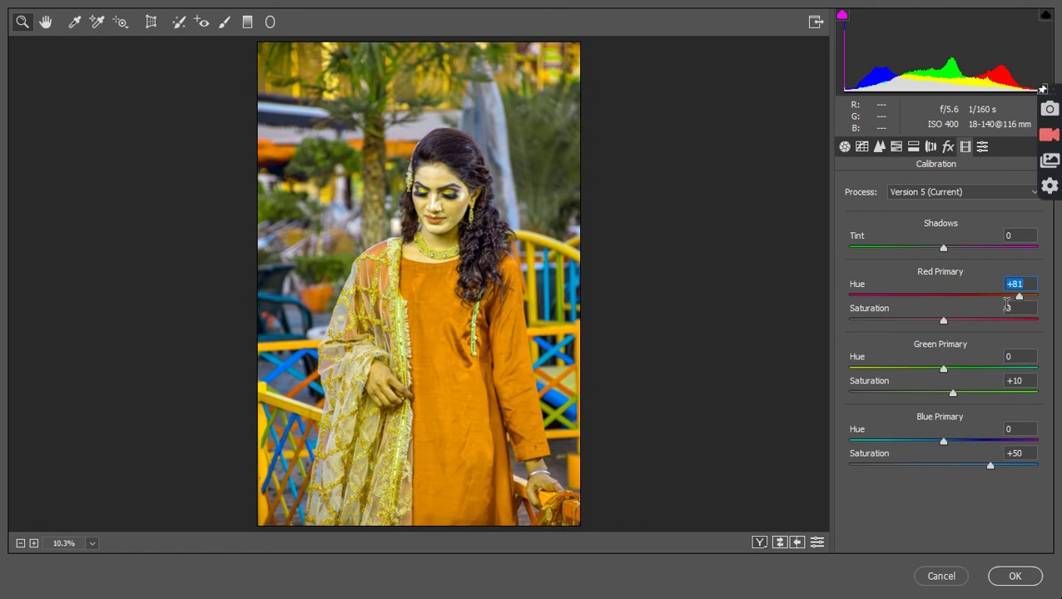
text(0)
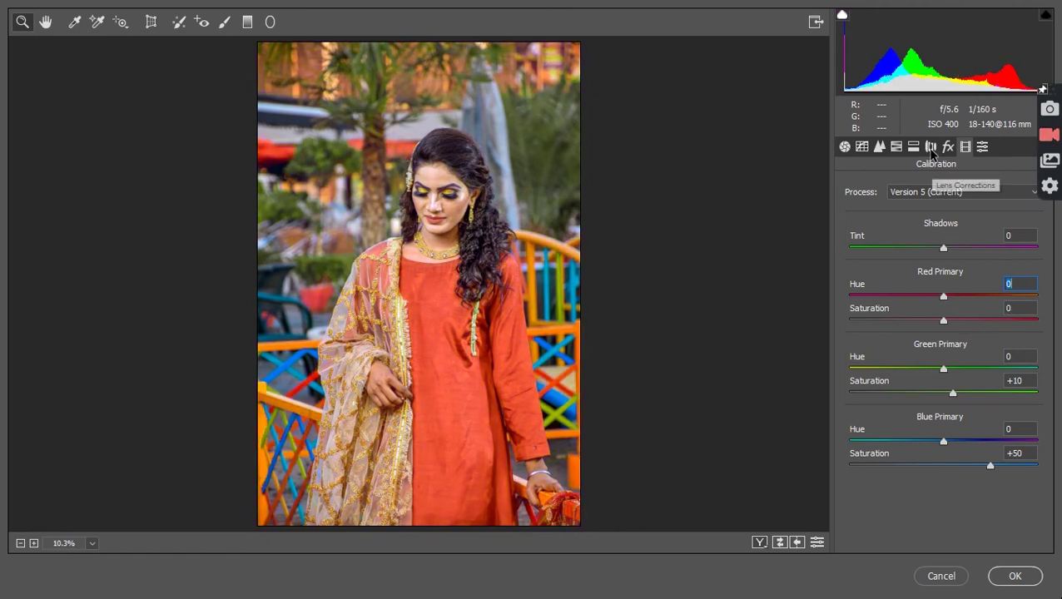
Step: In Tone Curve, trim the red channel curve's white and black endpoints slightly
click(947, 147)
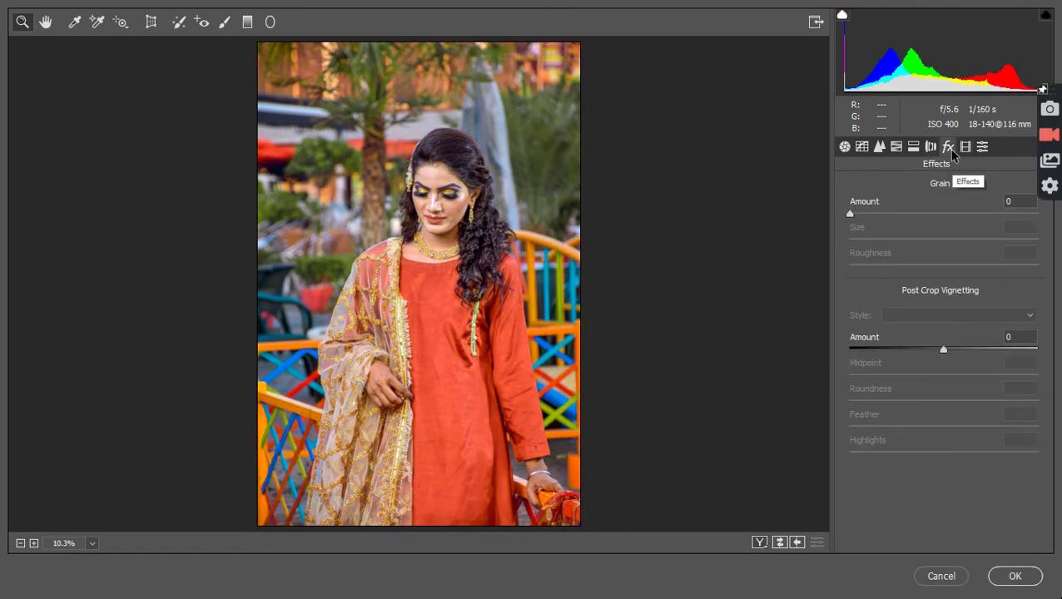
click(862, 146)
click(915, 241)
click(907, 267)
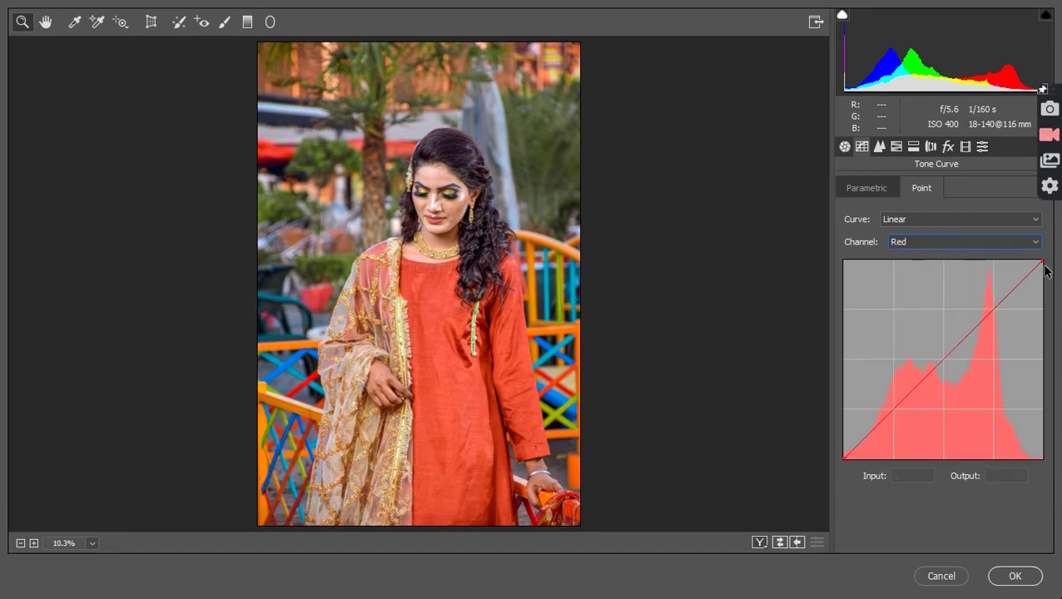
mouse_move(1042, 265)
mouse_down()
mouse_move(1058, 264)
mouse_move(1047, 266)
mouse_up()
drag(844, 459, 847, 480)
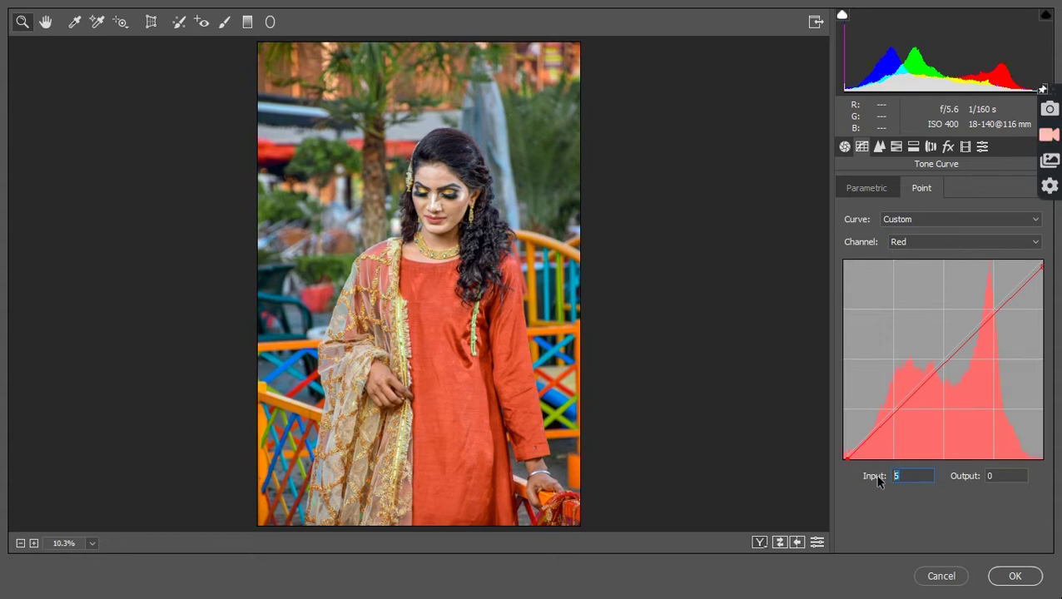
text(3)
Step: Trim the green and blue channel curves' black and white endpoints slightly
click(915, 242)
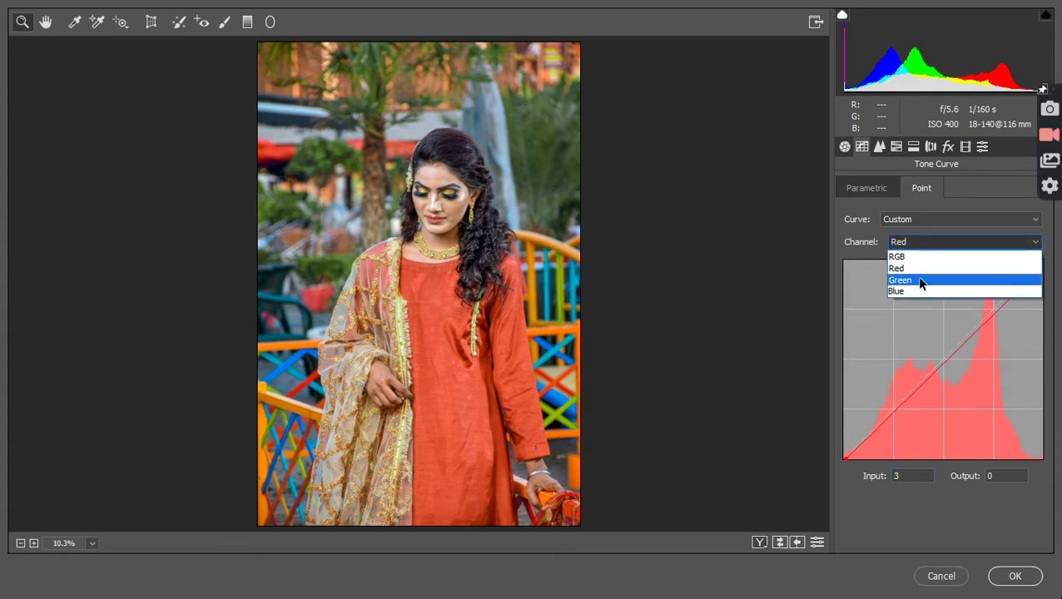
click(919, 280)
drag(1042, 260, 1046, 247)
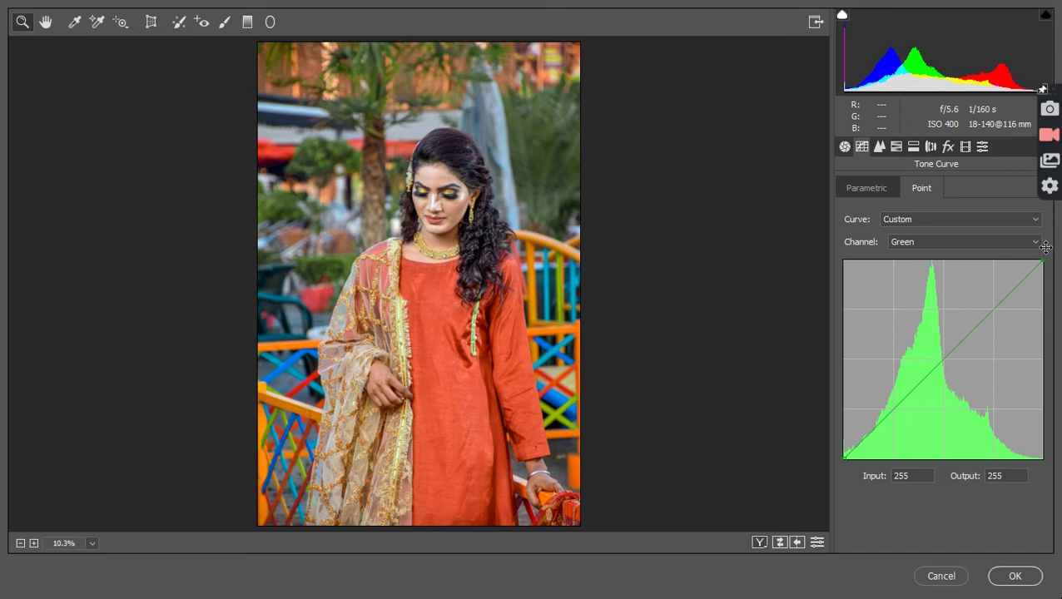
mouse_move(843, 459)
mouse_down()
mouse_move(846, 474)
mouse_move(840, 467)
mouse_up()
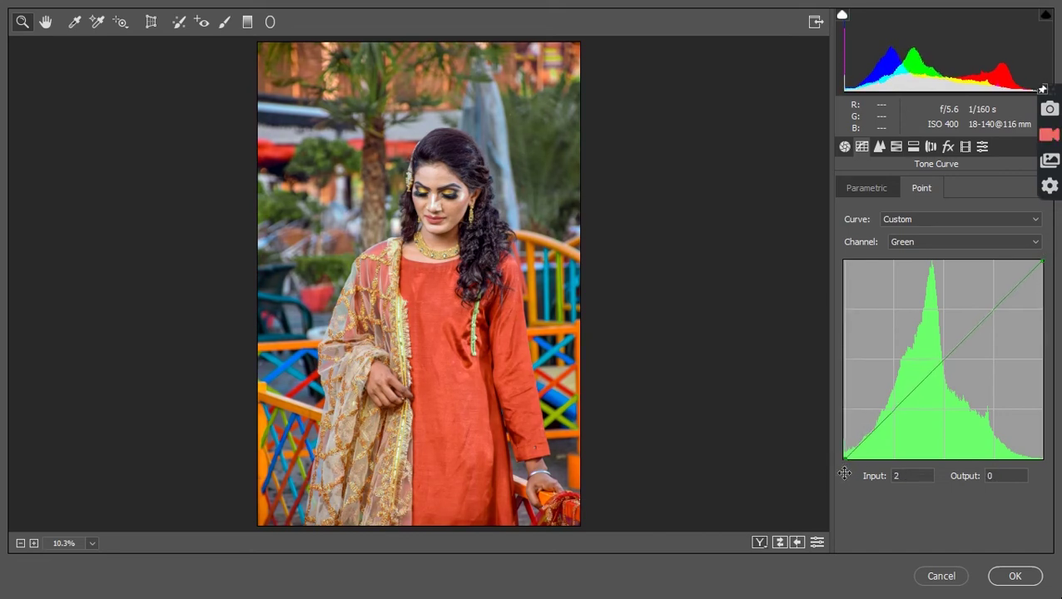
click(895, 242)
click(900, 297)
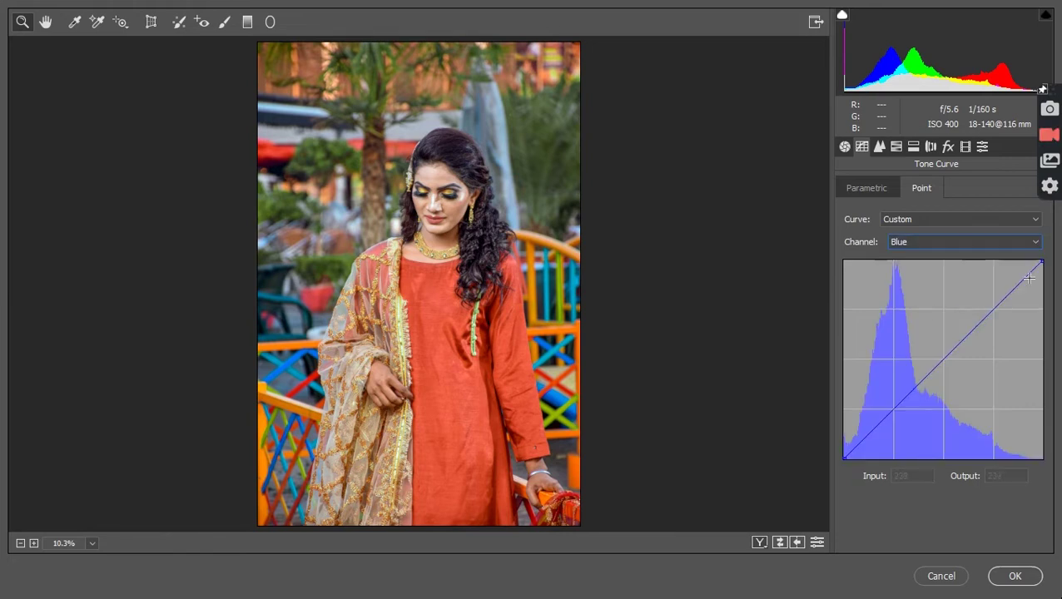
mouse_move(843, 458)
mouse_down()
mouse_move(836, 448)
mouse_move(838, 466)
mouse_move(827, 454)
mouse_up()
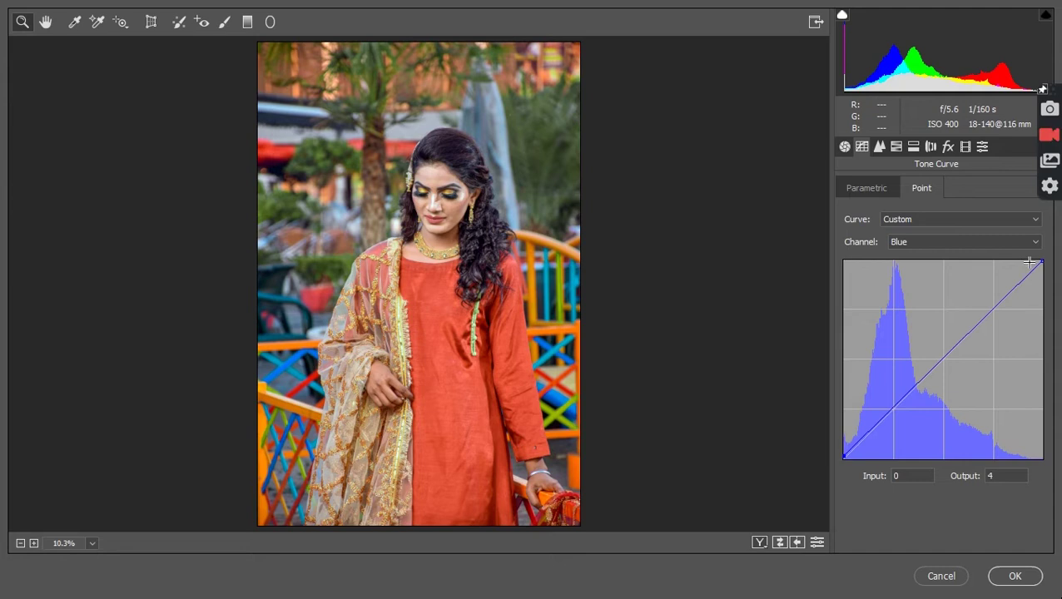
drag(1041, 263, 1050, 264)
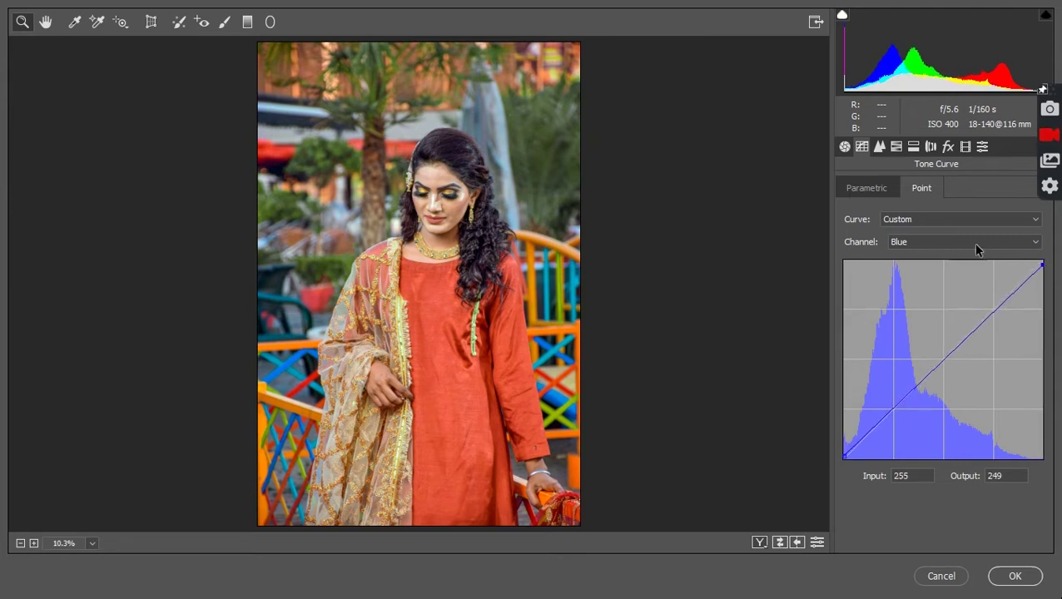
Step: Set the parametric curve's Highlights to -8 and Lights to -10
click(866, 189)
drag(944, 445, 936, 450)
click(943, 466)
mouse_move(943, 465)
mouse_down()
mouse_move(957, 467)
mouse_move(932, 467)
mouse_move(950, 499)
mouse_up()
Step: Shape the RGB point curve, lowering the white point and lifting the black point to output 20
click(901, 186)
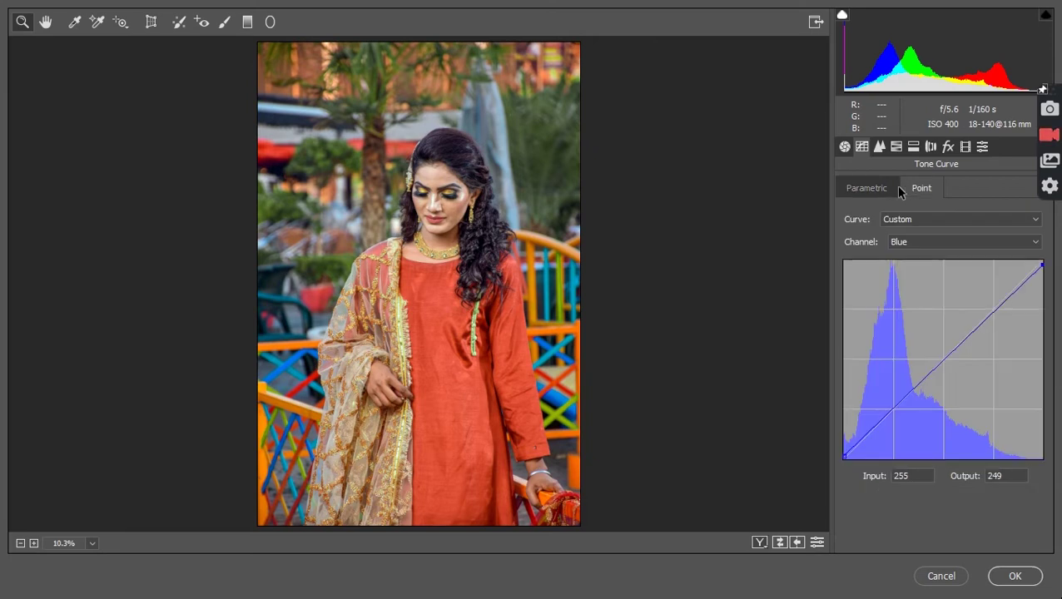
click(907, 242)
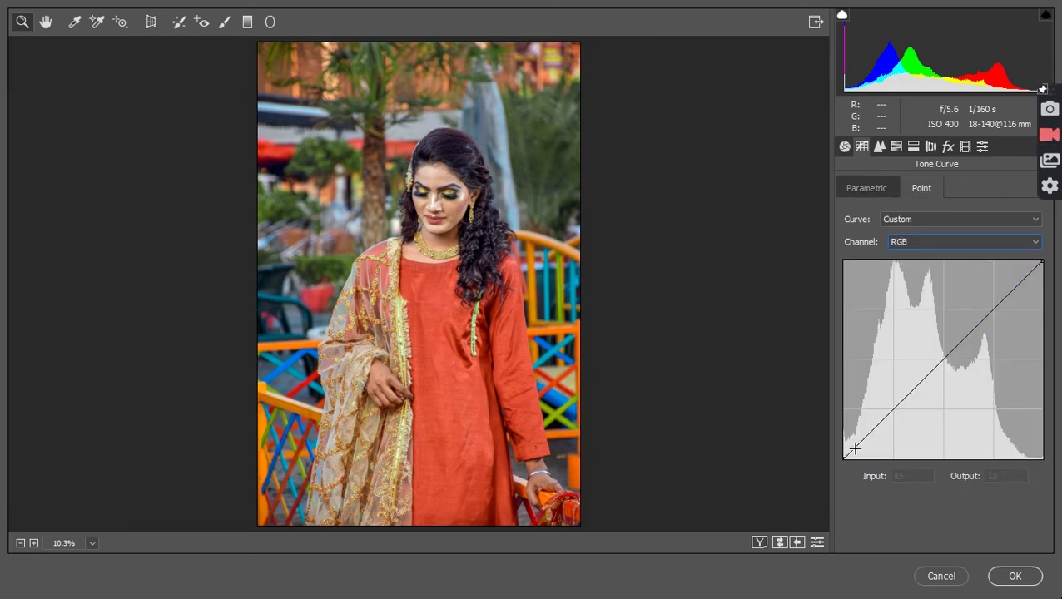
click(891, 408)
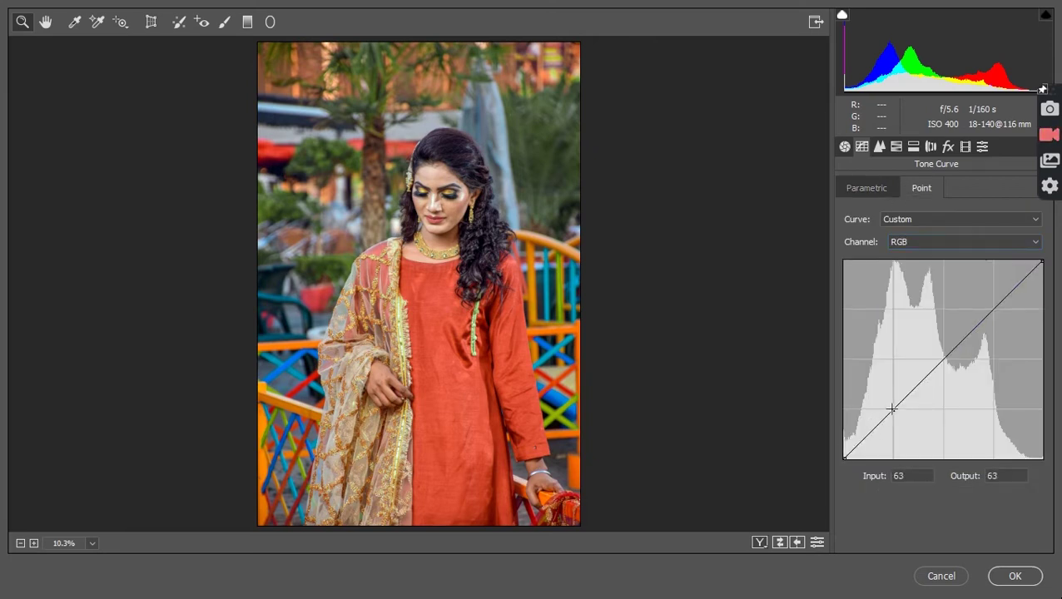
drag(845, 458, 835, 447)
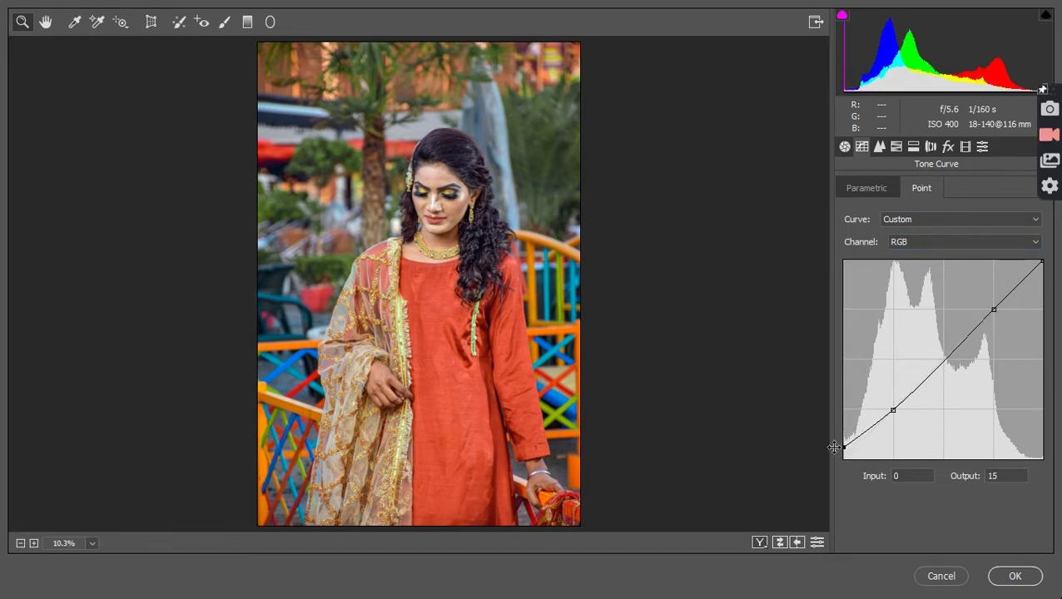
drag(1039, 260, 1050, 266)
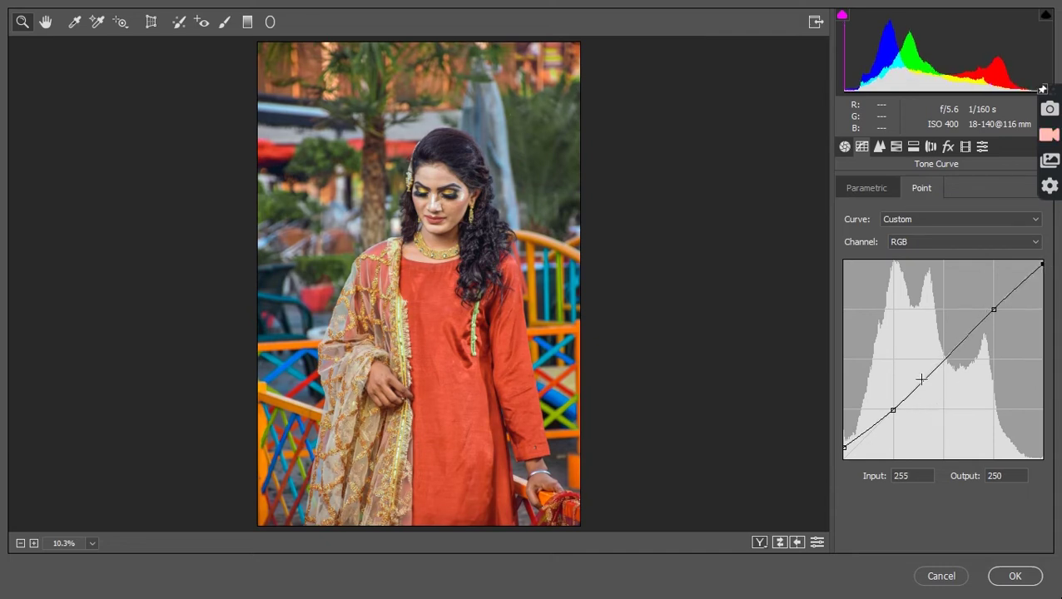
drag(996, 310, 990, 308)
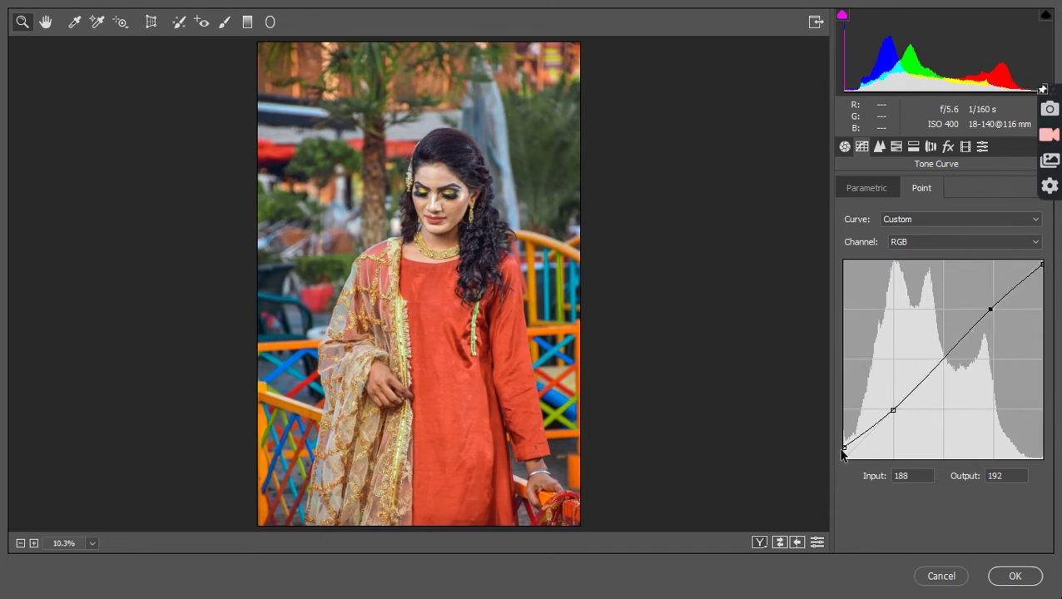
drag(846, 450, 834, 443)
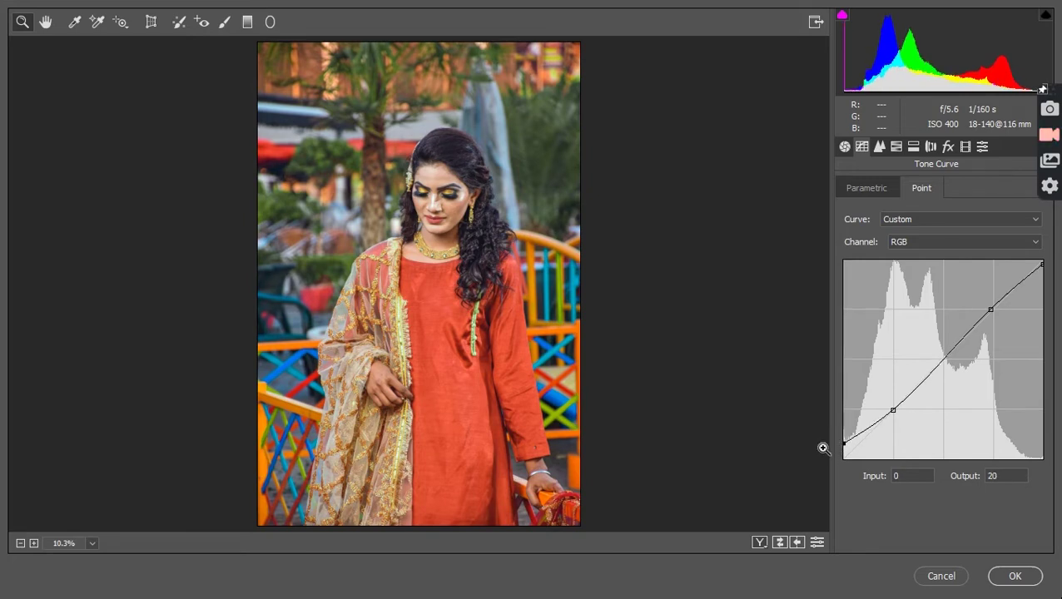
Step: Add a Highlight Priority post-crop vignette with Amount -13 and Feather 61
click(949, 148)
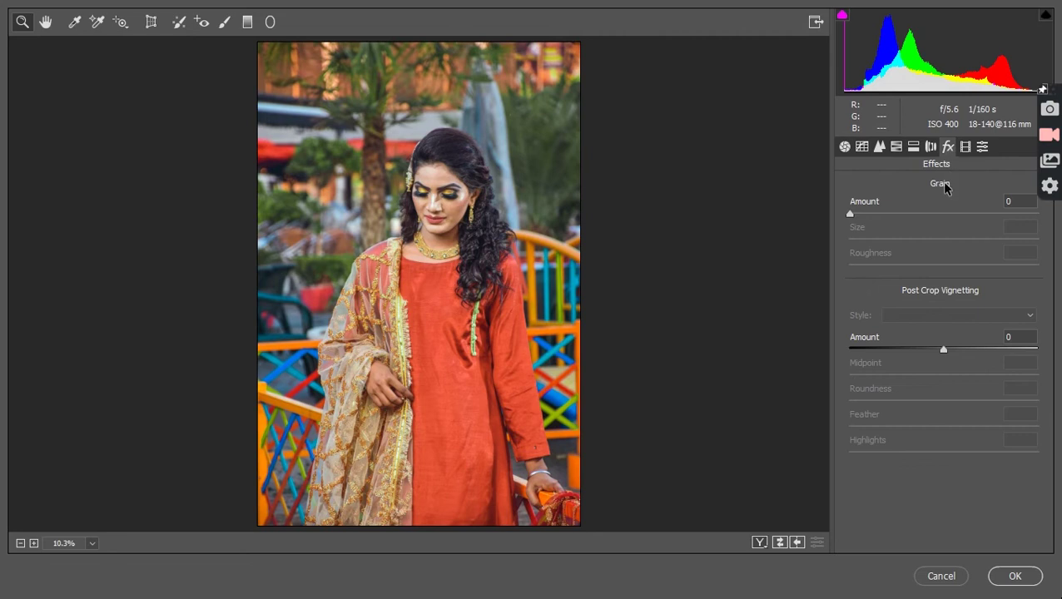
mouse_move(943, 346)
mouse_down()
mouse_move(916, 353)
mouse_move(939, 375)
mouse_move(919, 379)
mouse_up()
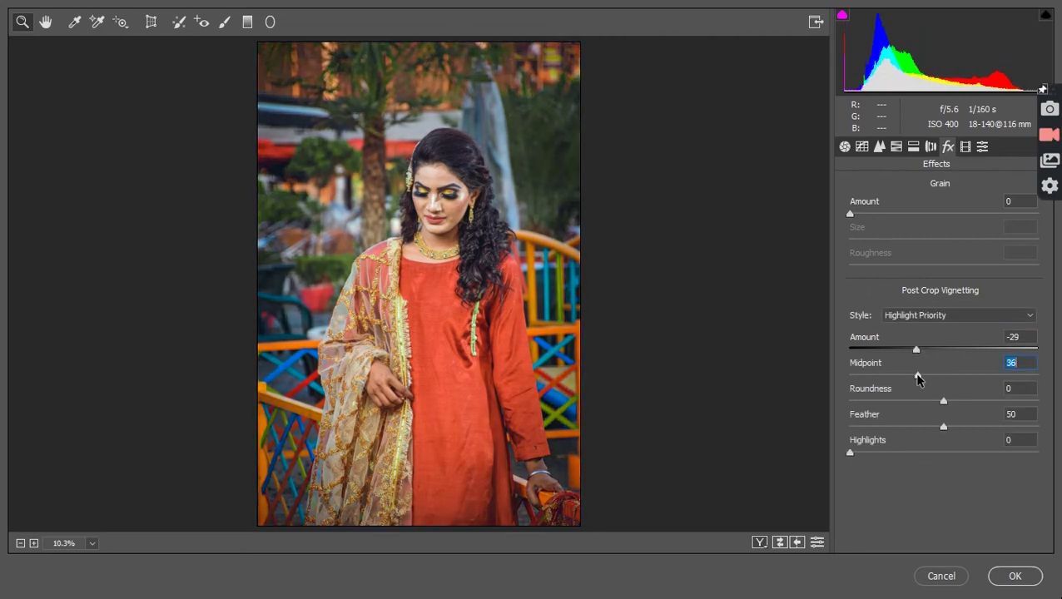
drag(944, 427, 965, 427)
mouse_move(916, 357)
mouse_down()
mouse_move(905, 378)
mouse_move(931, 354)
mouse_up()
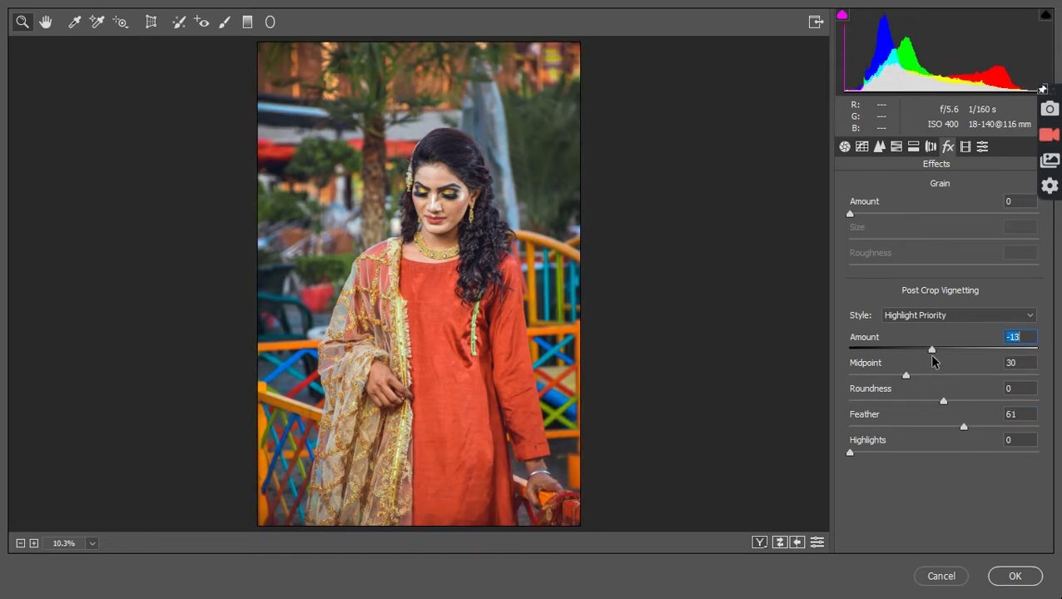
Step: Draw a large radial filter around the woman with Exposure -0.60
click(269, 23)
mouse_move(336, 200)
mouse_down()
mouse_move(440, 308)
mouse_move(492, 401)
mouse_up()
drag(386, 176, 444, 207)
drag(931, 272, 936, 283)
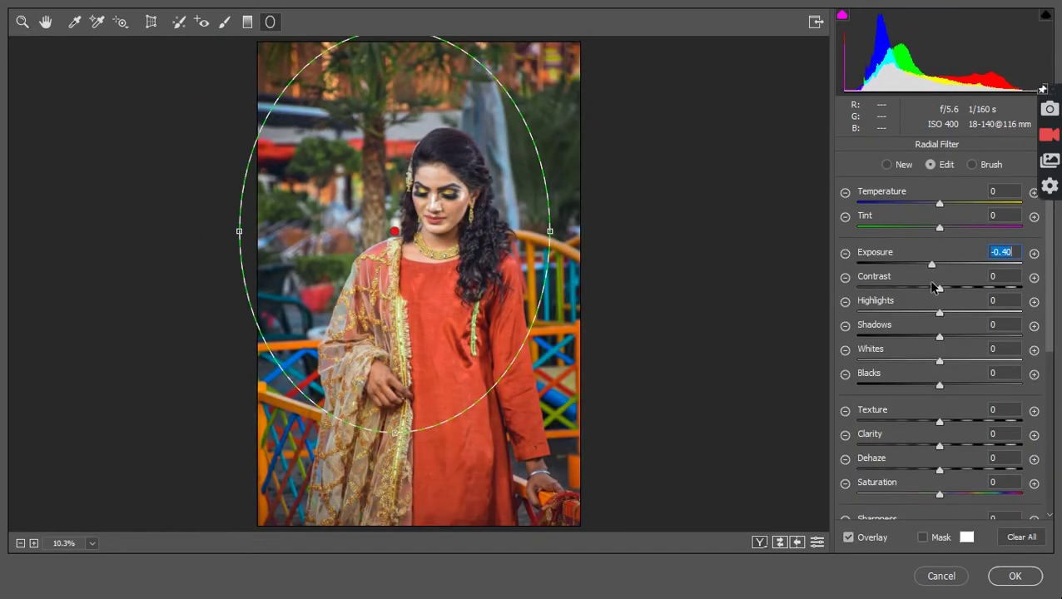
mouse_move(385, 432)
mouse_down()
mouse_move(617, 402)
mouse_move(629, 391)
mouse_up()
drag(935, 263, 926, 264)
drag(432, 279, 420, 246)
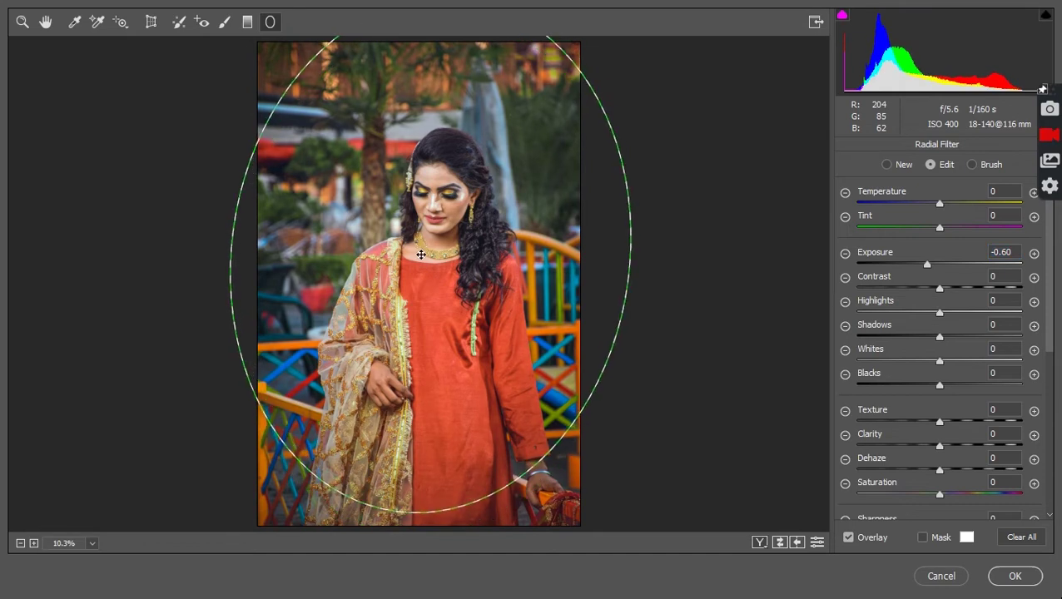
scroll(421, 246, up, 3)
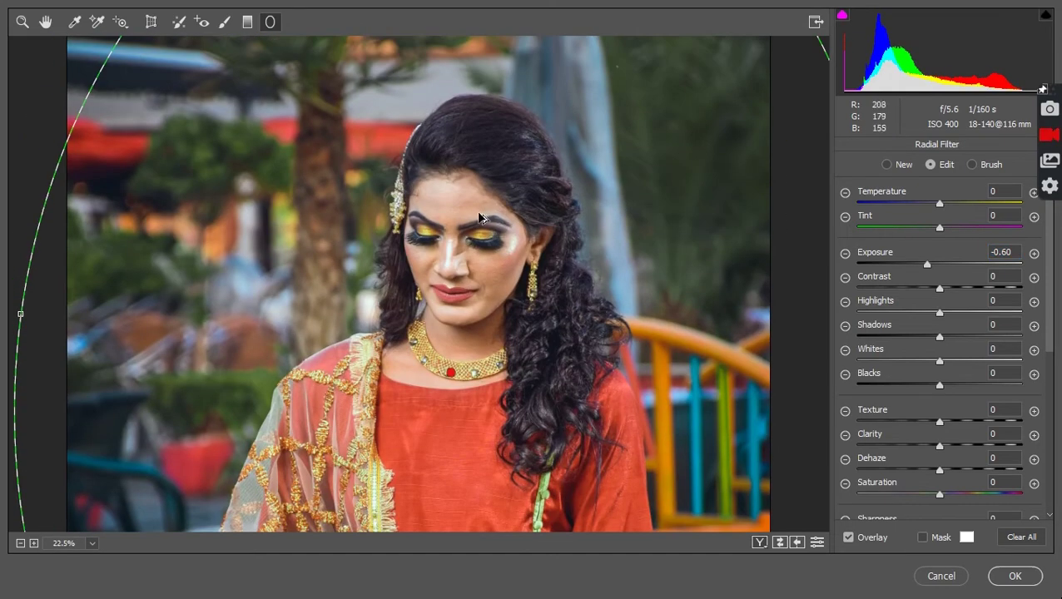
key(ctrl+0)
Step: Apply the Camera Raw edits, compare with the layer hidden, and duplicate it as Background copy 2
click(1014, 576)
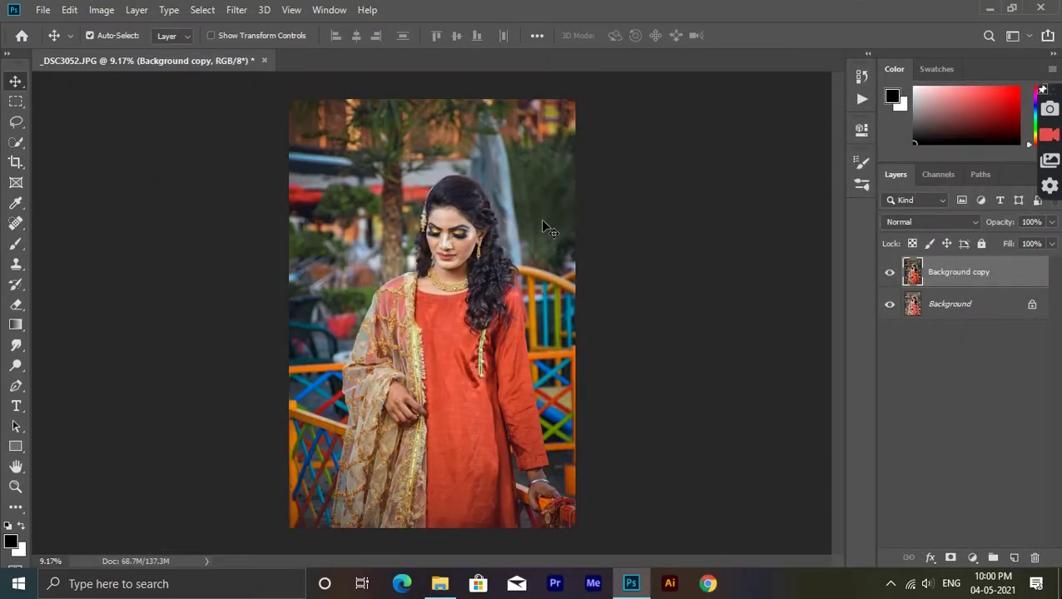
click(890, 278)
scroll(450, 207, up, 3)
scroll(450, 204, up, 5)
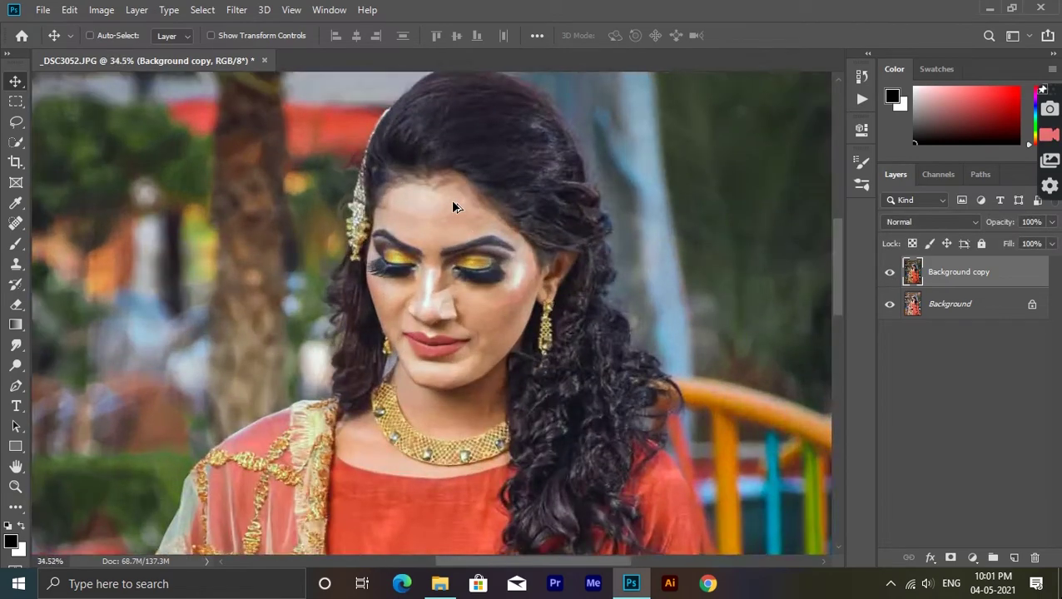
scroll(450, 204, up, 5)
scroll(449, 221, down, 4)
scroll(449, 233, up, 2)
scroll(450, 244, down, 5)
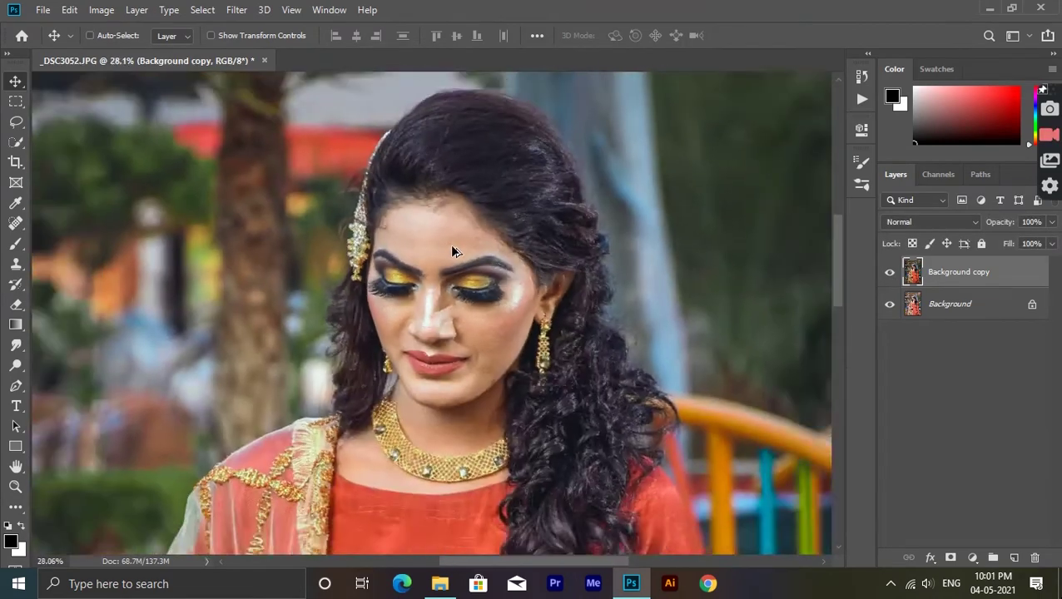
scroll(450, 244, down, 4)
drag(1004, 281, 1014, 557)
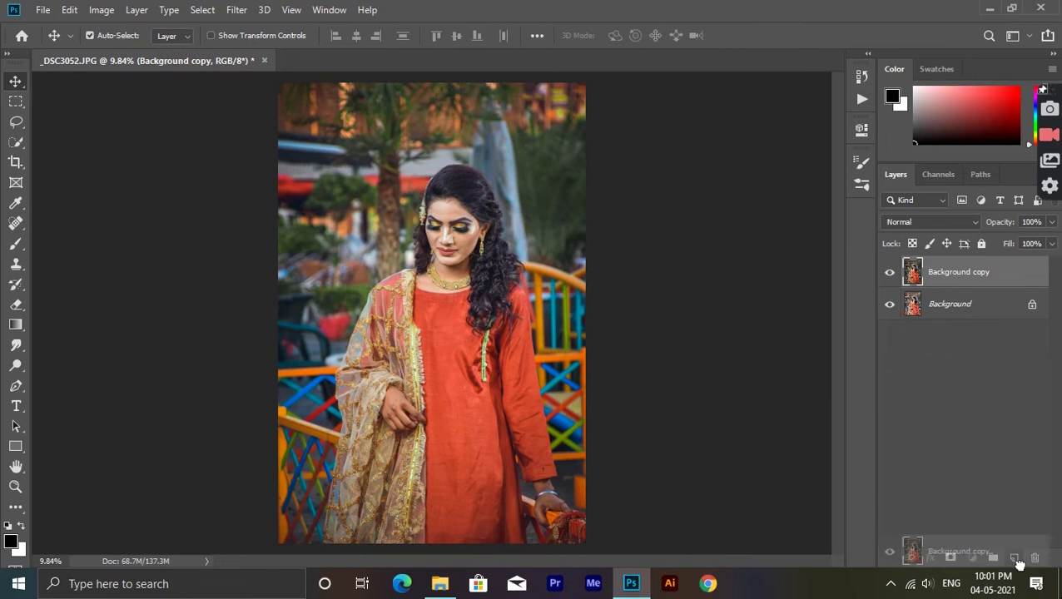
click(102, 9)
mouse_move(125, 50)
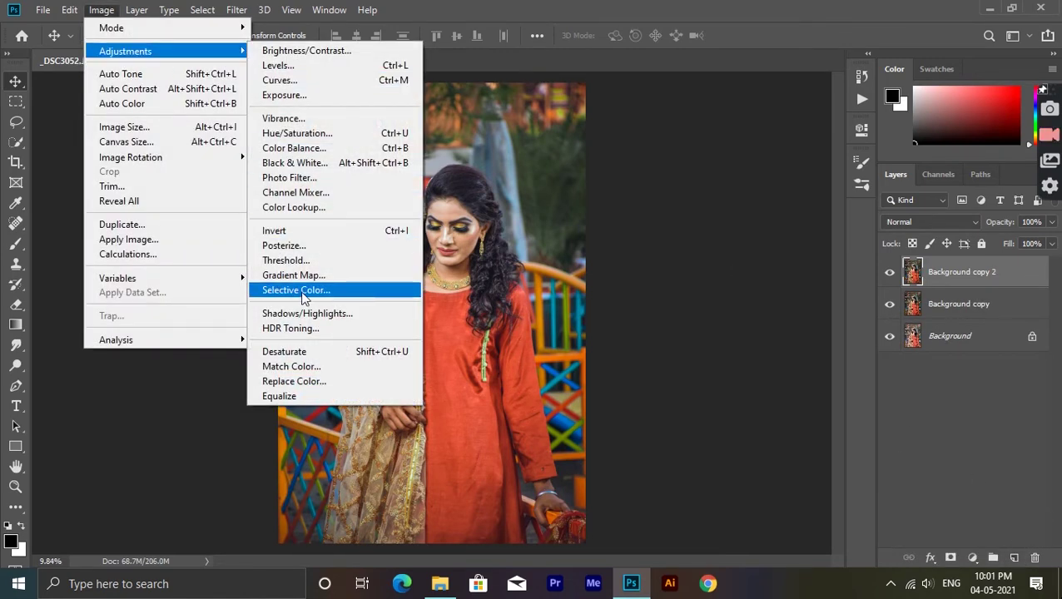
Step: In Selective Color, set Reds to Cyan -12, Magenta +9, Yellow +3, Black +1
click(308, 291)
drag(556, 90, 817, 110)
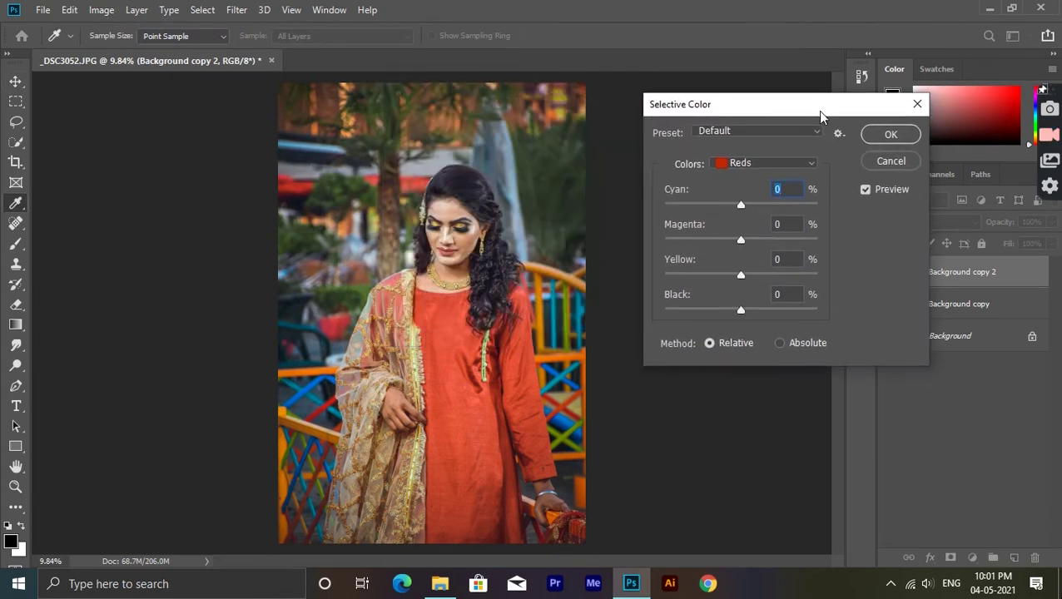
mouse_move(740, 207)
mouse_down()
mouse_move(729, 204)
mouse_move(760, 213)
mouse_move(729, 210)
mouse_move(763, 240)
mouse_move(739, 240)
mouse_move(748, 241)
mouse_up()
mouse_move(740, 277)
mouse_down()
mouse_move(723, 277)
mouse_move(747, 283)
mouse_up()
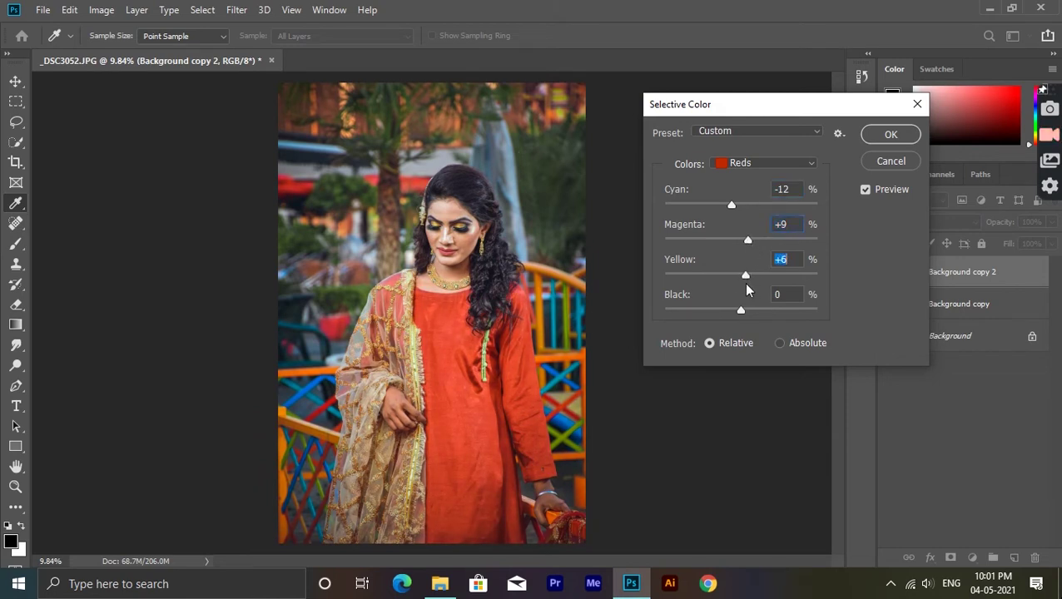
drag(740, 311, 745, 310)
Step: Set Yellows to Cyan +20, Magenta -8, Yellow -16
click(733, 164)
click(744, 190)
mouse_move(736, 210)
mouse_down()
mouse_move(723, 208)
mouse_move(777, 229)
mouse_move(721, 227)
mouse_move(759, 238)
mouse_move(735, 243)
mouse_up()
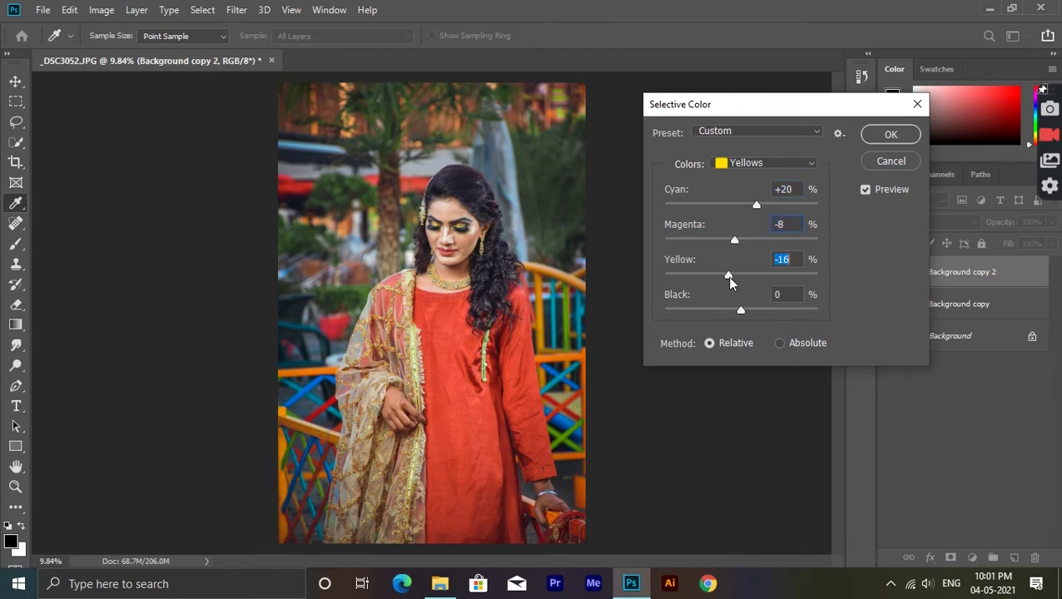
click(758, 163)
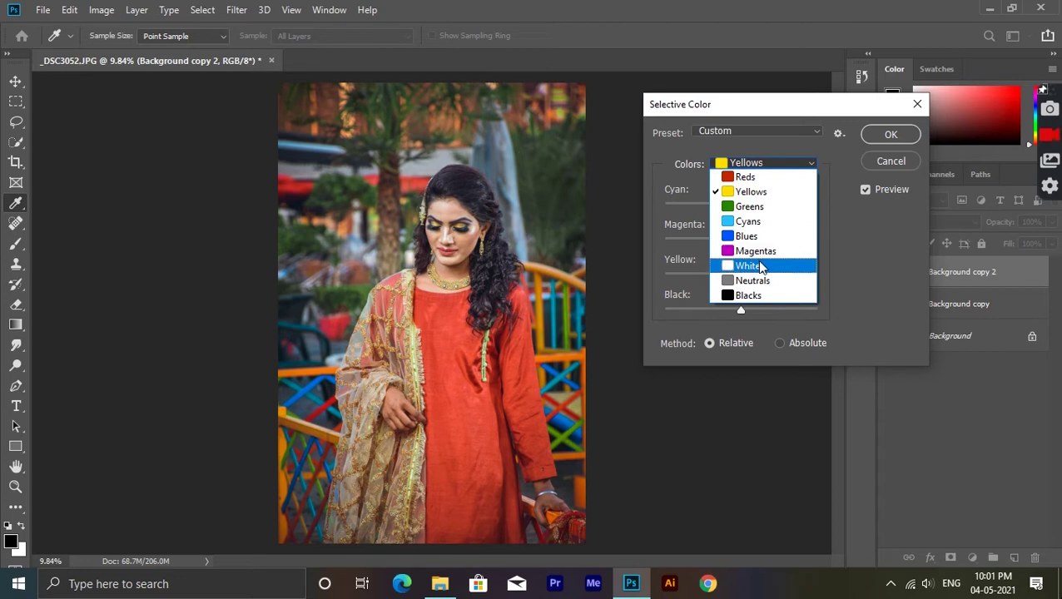
Step: Adjust the Whites, setting Cyan to +10 and reducing Magenta
click(760, 267)
drag(741, 204, 733, 205)
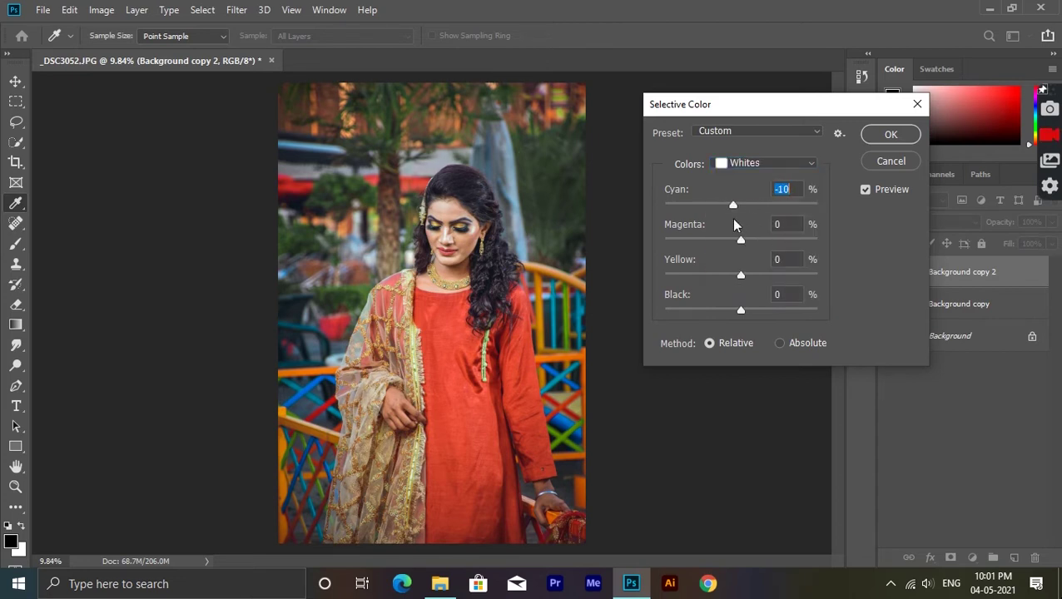
key(shift+Up)
key(shift+Up)
mouse_move(744, 243)
mouse_down()
mouse_move(717, 244)
mouse_move(735, 249)
mouse_up()
Step: Set Neutrals to Cyan +5, Magenta +2, Yellow -2, Black +2
click(764, 164)
click(773, 278)
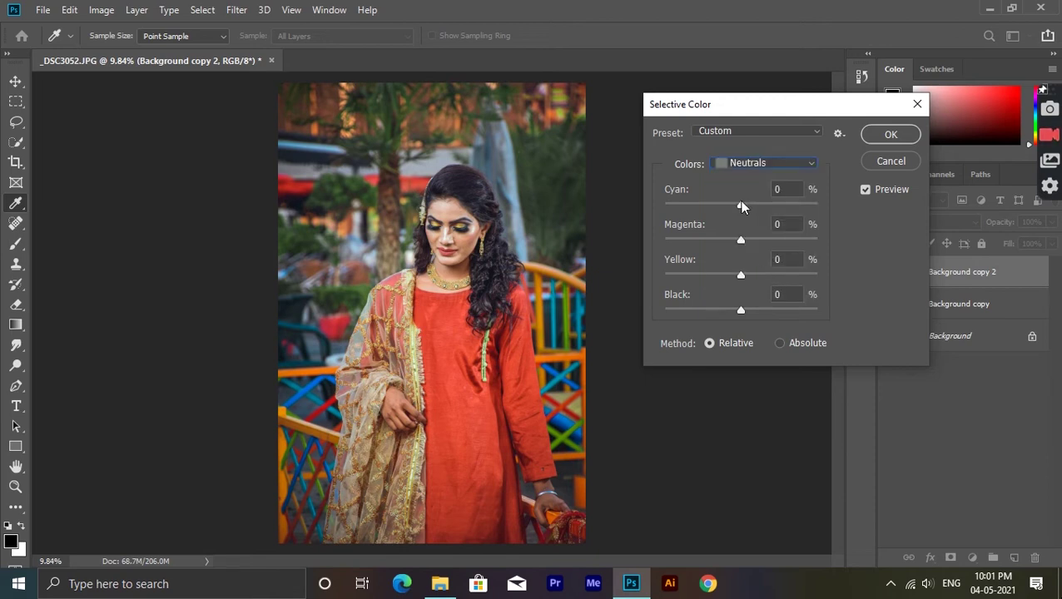
mouse_move(740, 208)
mouse_down()
mouse_move(737, 246)
mouse_move(747, 247)
mouse_up()
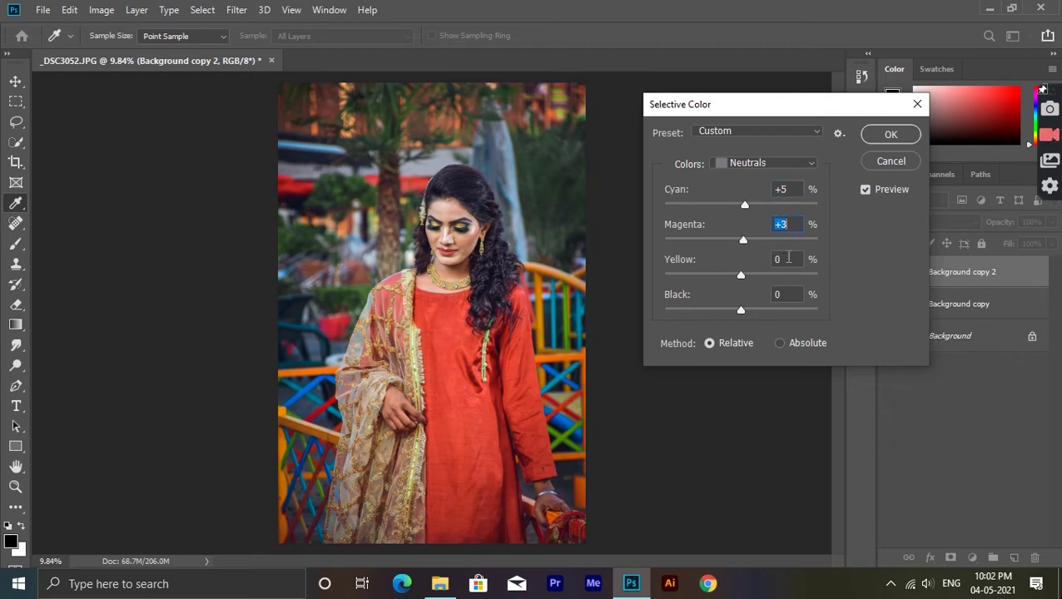
text(+2)
drag(741, 276, 739, 274)
click(765, 294)
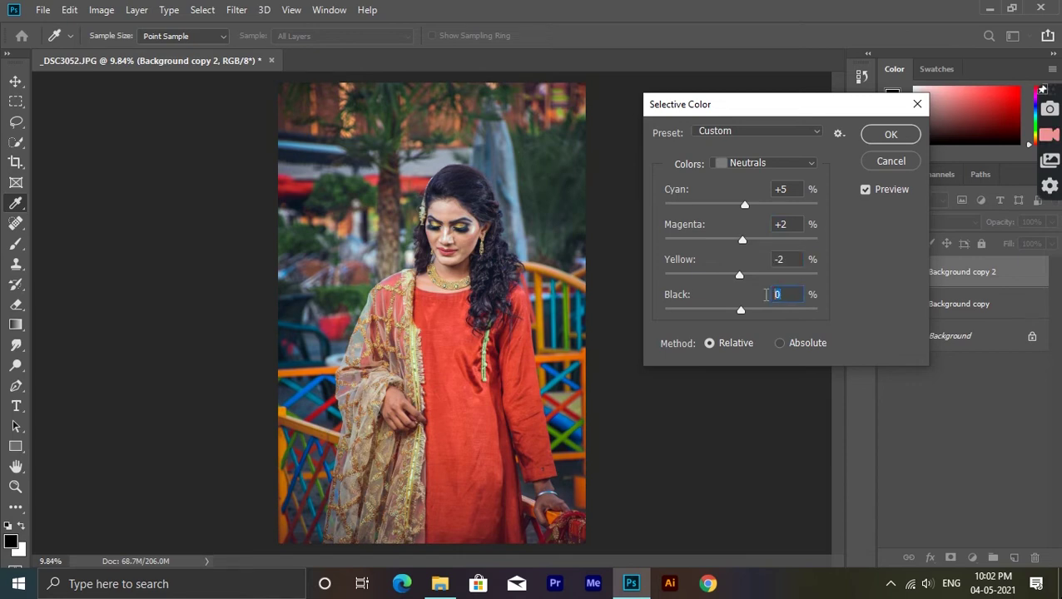
Step: Set Blacks to Cyan -1, Magenta -2, Yellow -2, Black -1
click(766, 163)
click(745, 292)
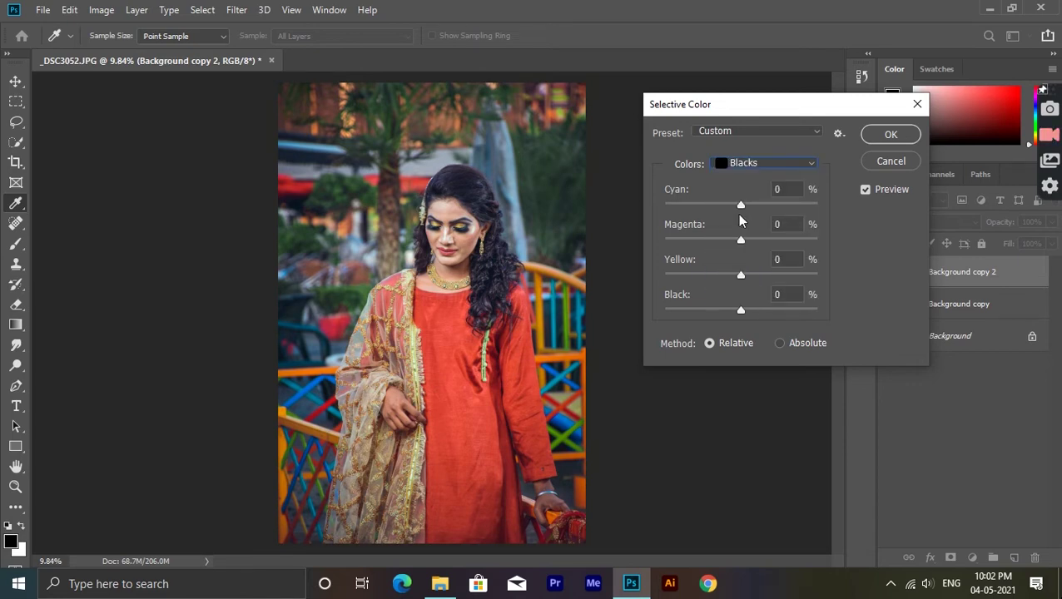
click(779, 190)
drag(741, 207, 741, 207)
key(Up)
key(Up)
drag(739, 242, 741, 241)
drag(741, 205, 740, 208)
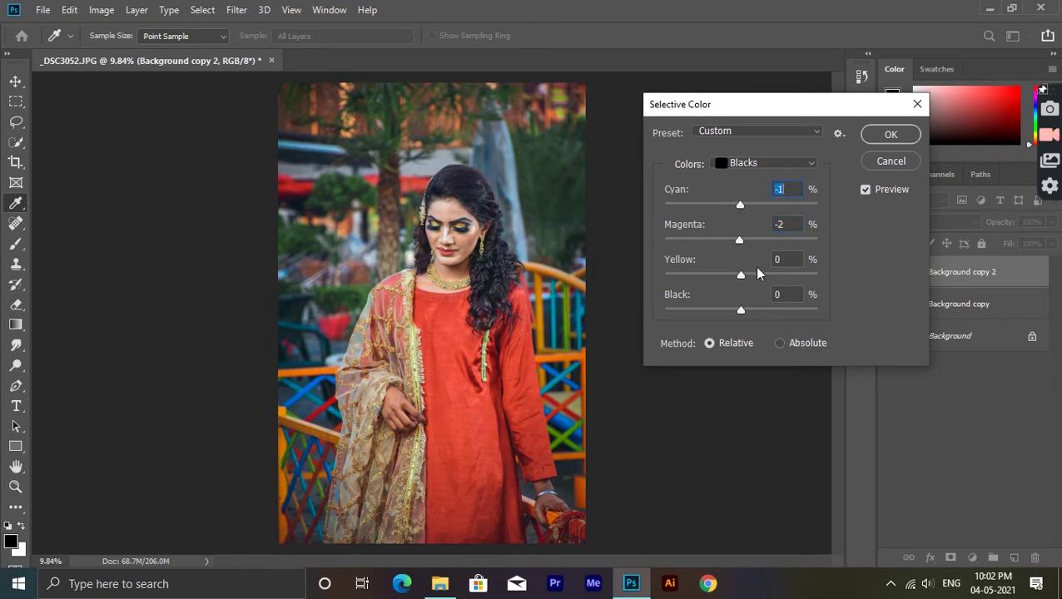
click(791, 264)
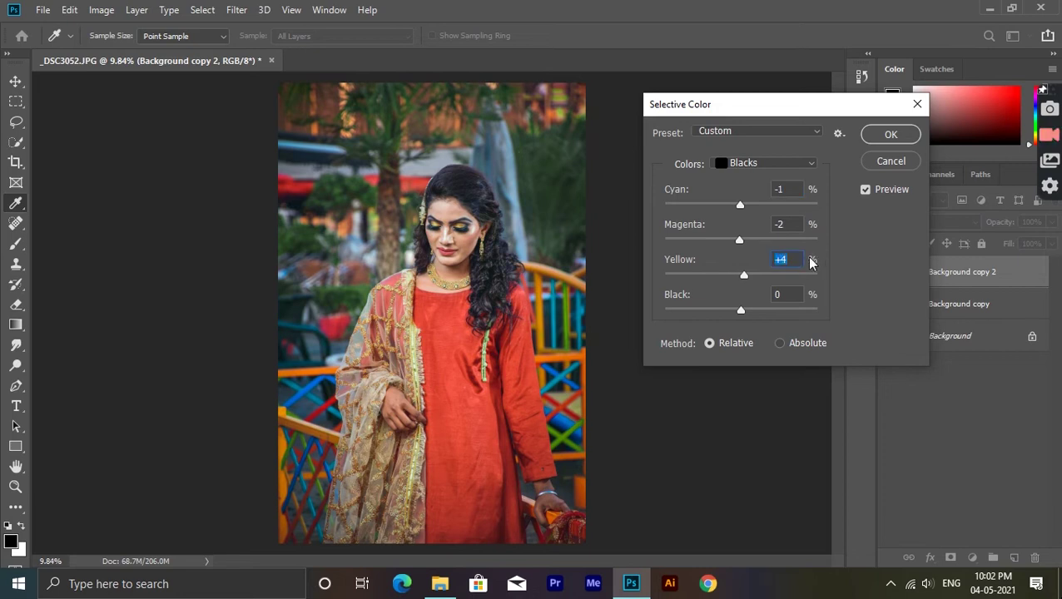
key(Down)
key(Down)
key(Down)
key(Up)
click(786, 295)
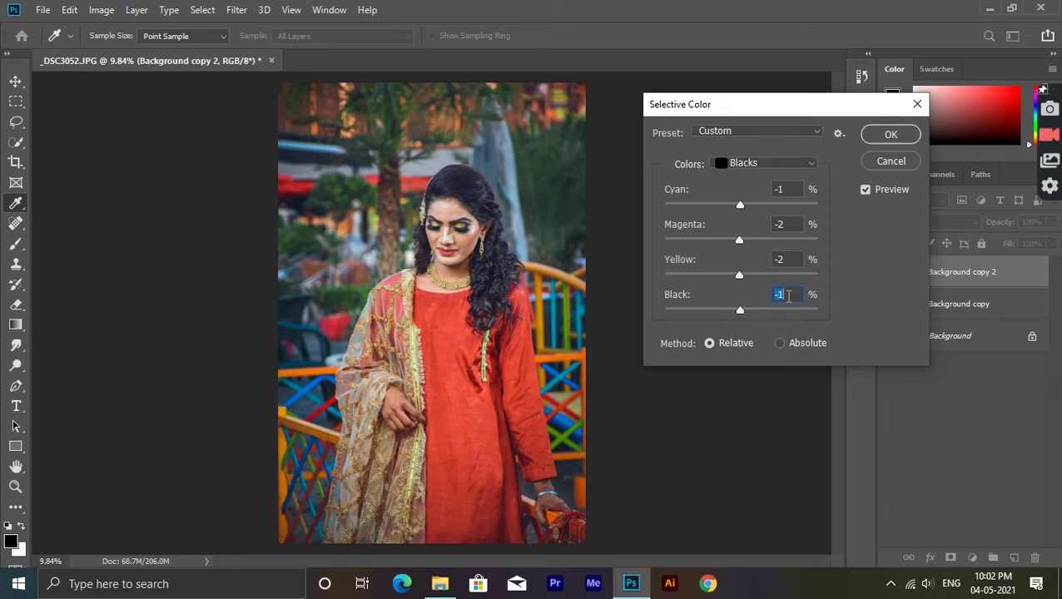
key(Down)
Step: Review the Neutrals settings and apply the Selective Color correction
click(753, 165)
click(754, 278)
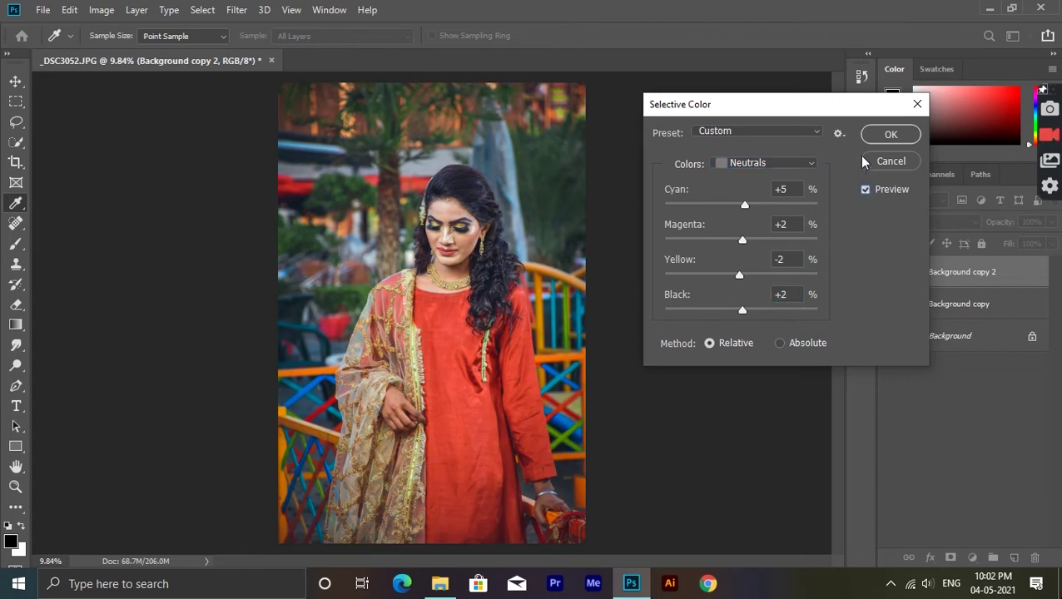
click(888, 136)
Step: Compare the image with and without the Selective Color correction, then duplicate it as Background copy 3
scroll(456, 223, up, 3)
scroll(456, 223, up, 2)
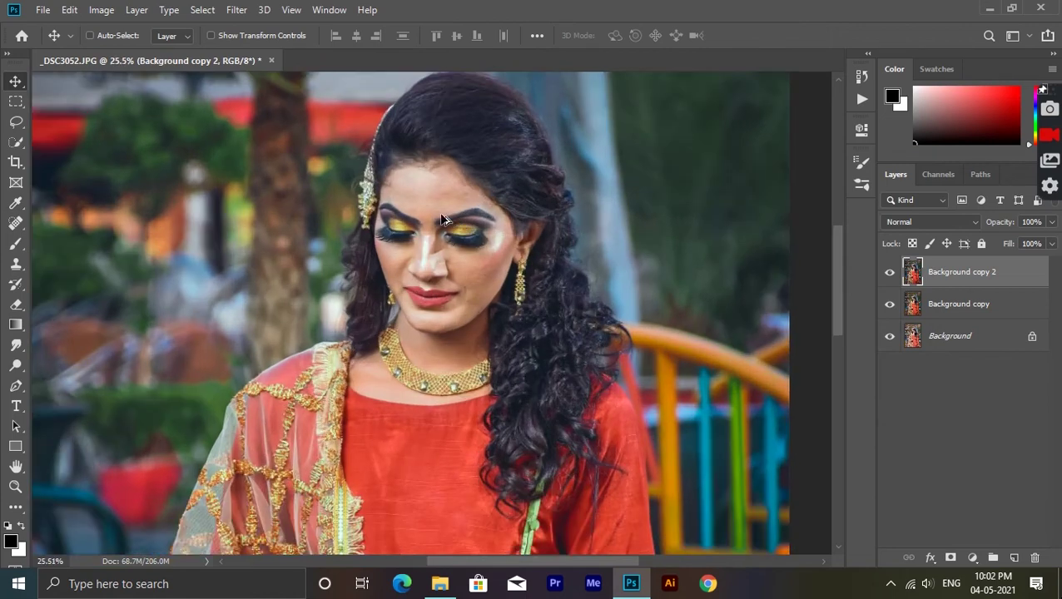
scroll(456, 223, down, 4)
click(889, 272)
key(ctrl+0)
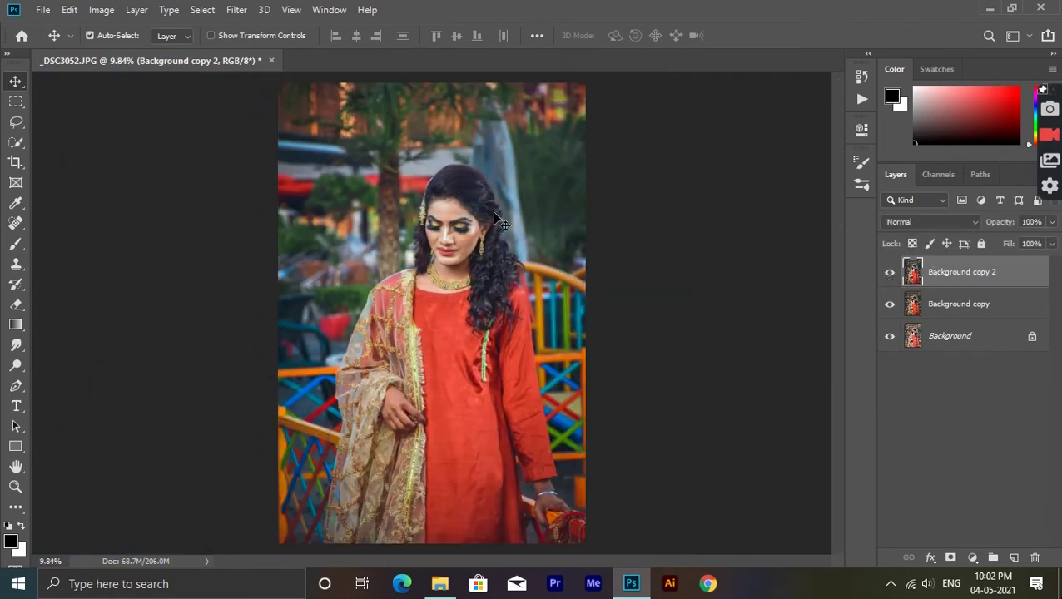
drag(941, 266, 1013, 557)
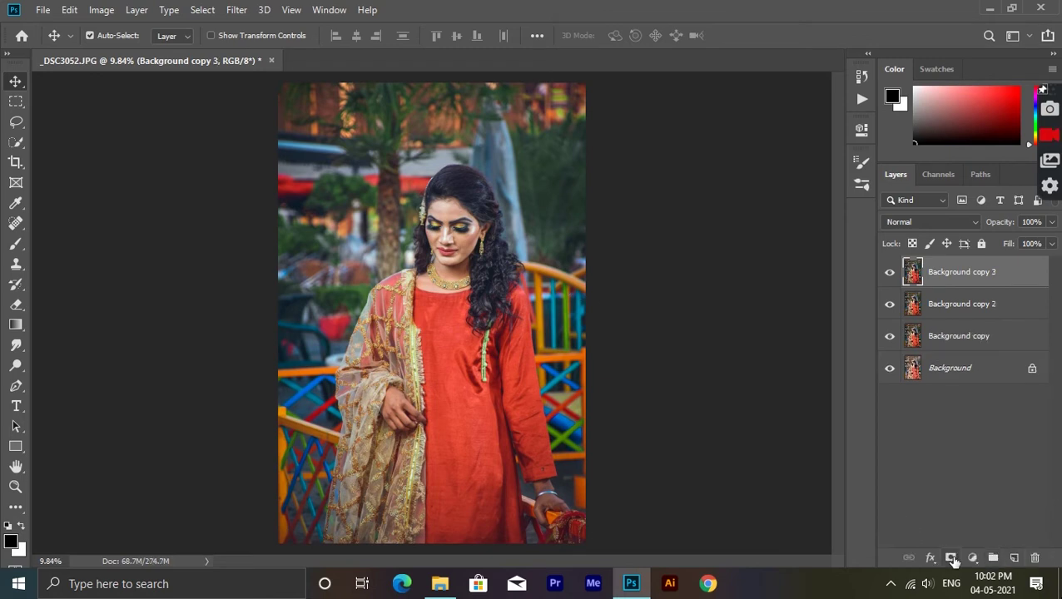
click(972, 557)
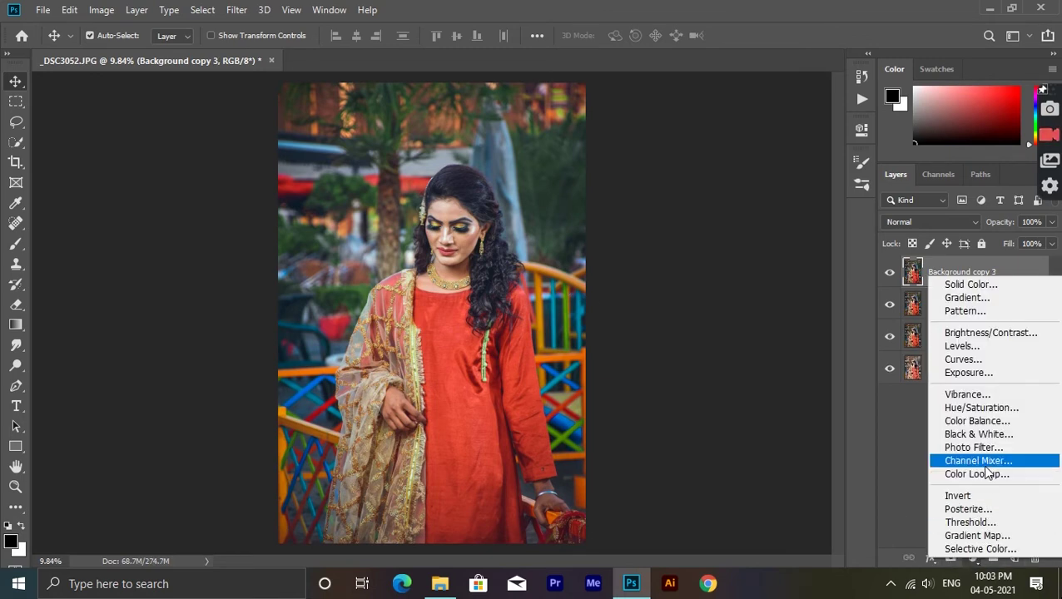
Step: Add a Color Balance layer with Midtones +3/+5/+4 and Highlights -5/+2/+3
click(980, 422)
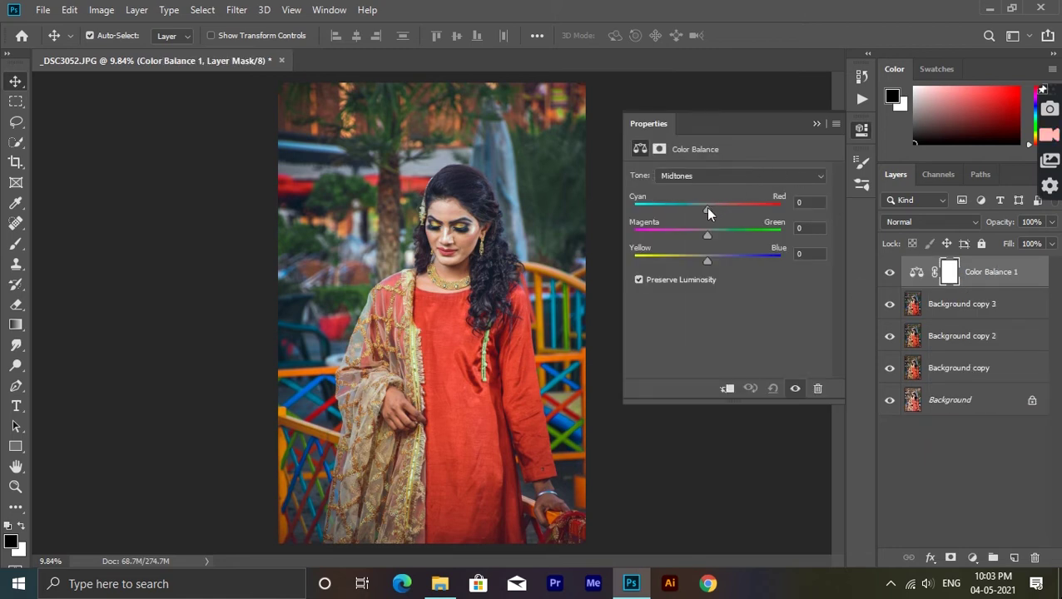
drag(705, 208, 711, 236)
drag(706, 259, 707, 258)
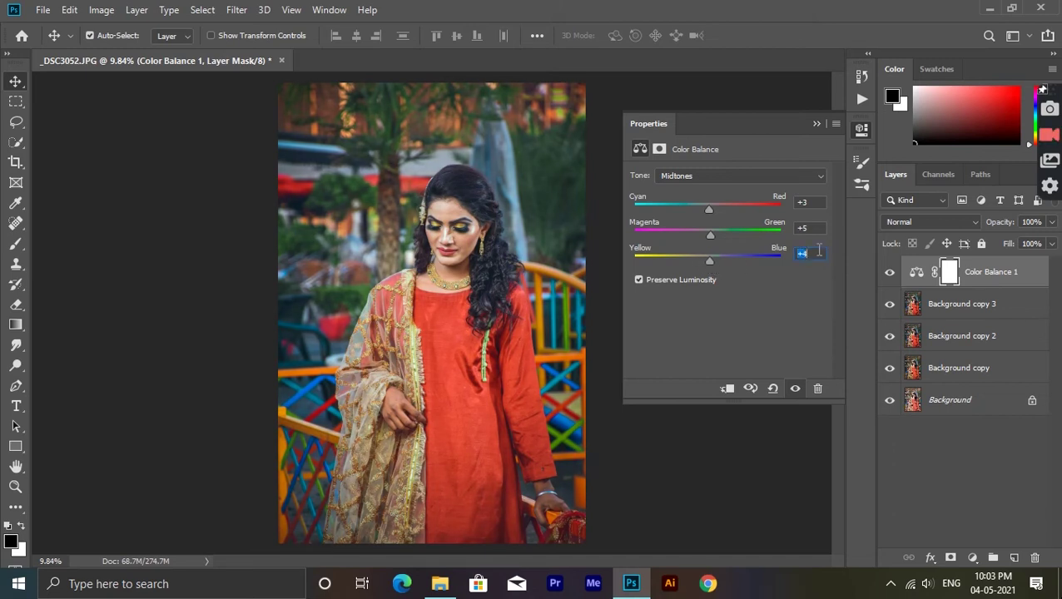
scroll(803, 173, down, 1)
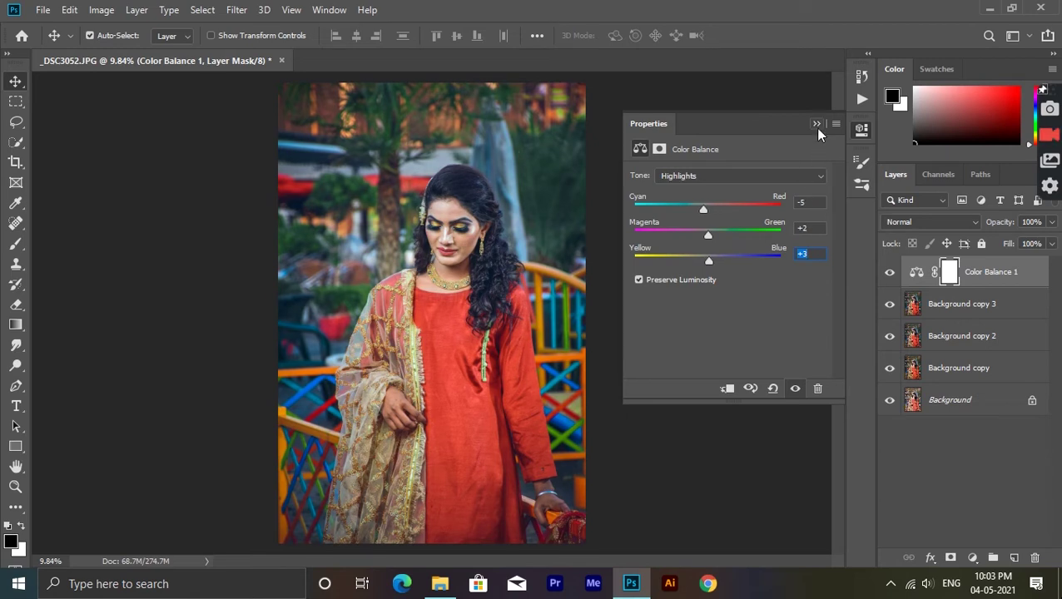
click(817, 124)
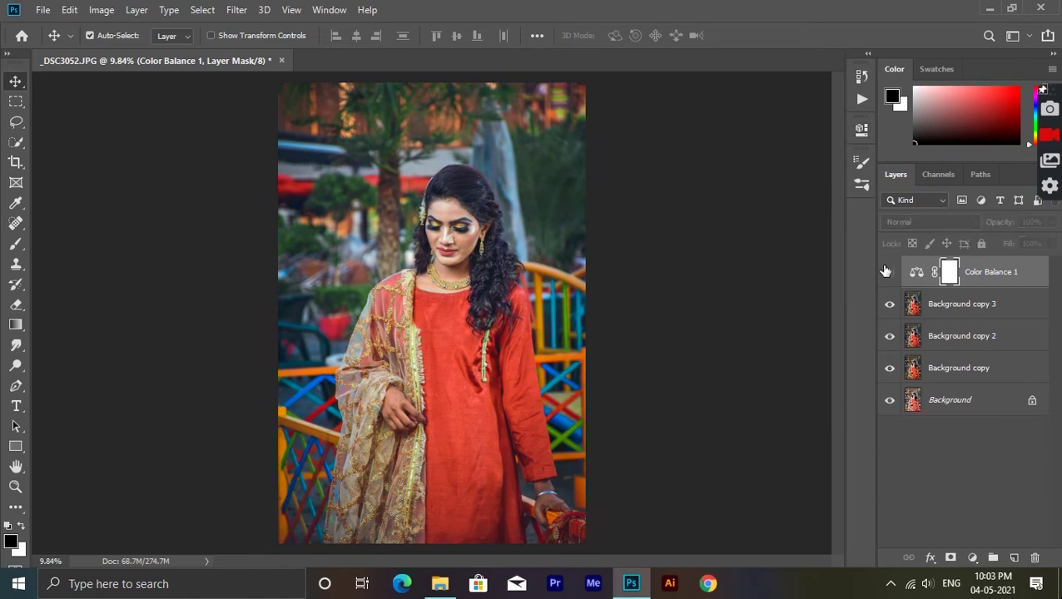
Step: Stamp all visible edits into a new Layer 1 and compare it with the original background
key(ctrl+alt+shift+e)
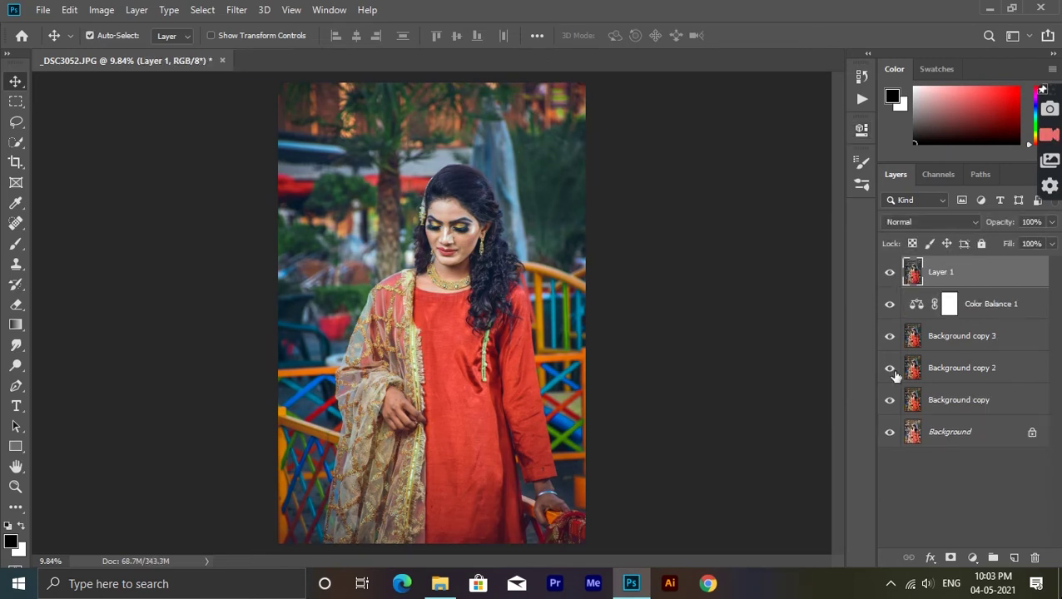
scroll(508, 283, down, 1)
scroll(483, 263, up, 1)
drag(890, 275, 889, 431)
click(889, 432)
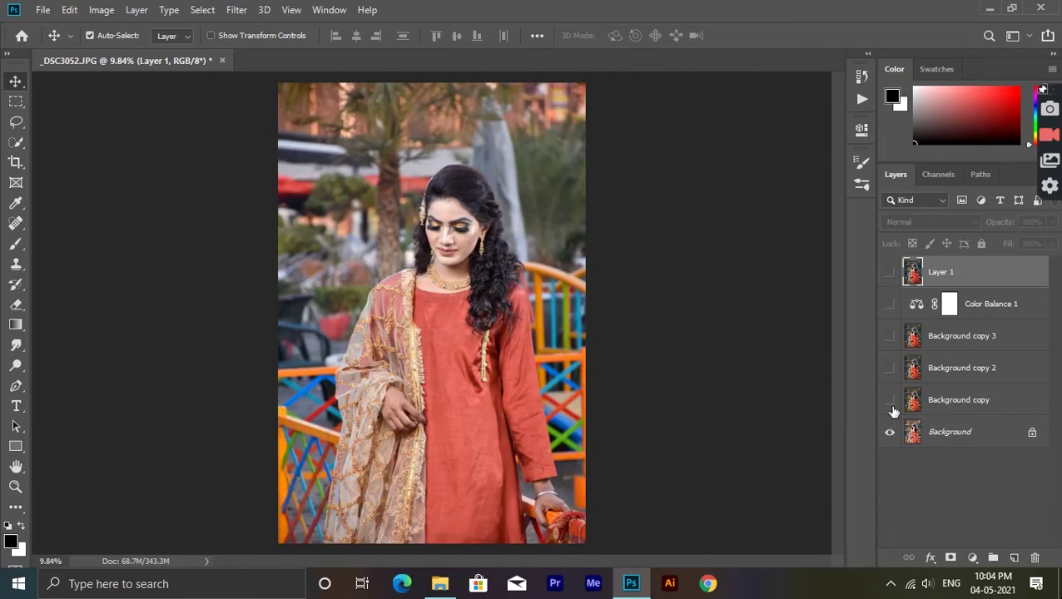
click(890, 273)
click(891, 274)
drag(890, 274, 891, 426)
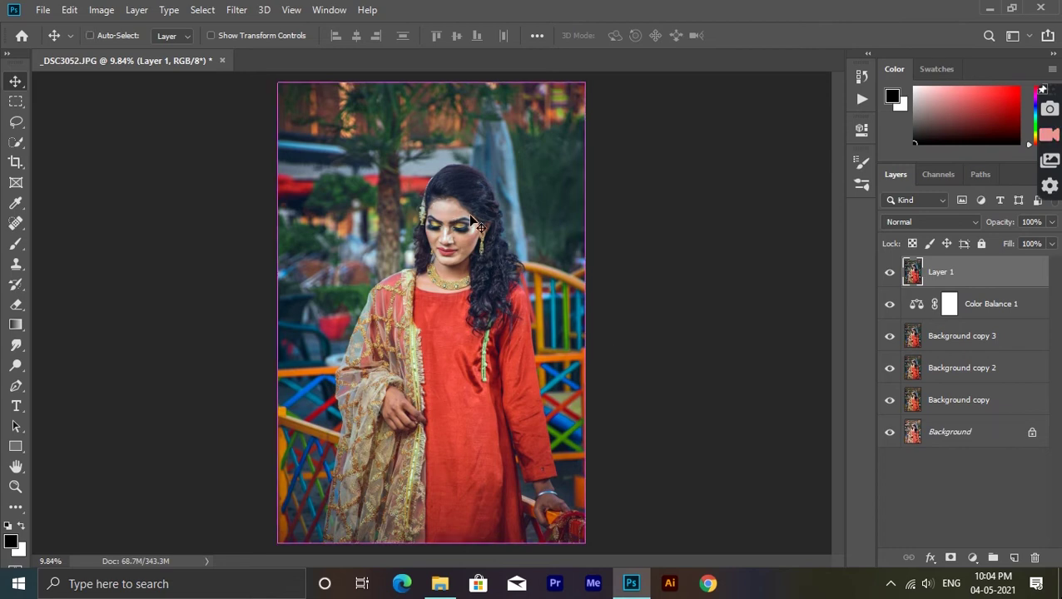
Step: Zoom in on the woman's face for retouching
scroll(441, 208, up, 3)
scroll(428, 216, up, 5)
scroll(442, 210, up, 2)
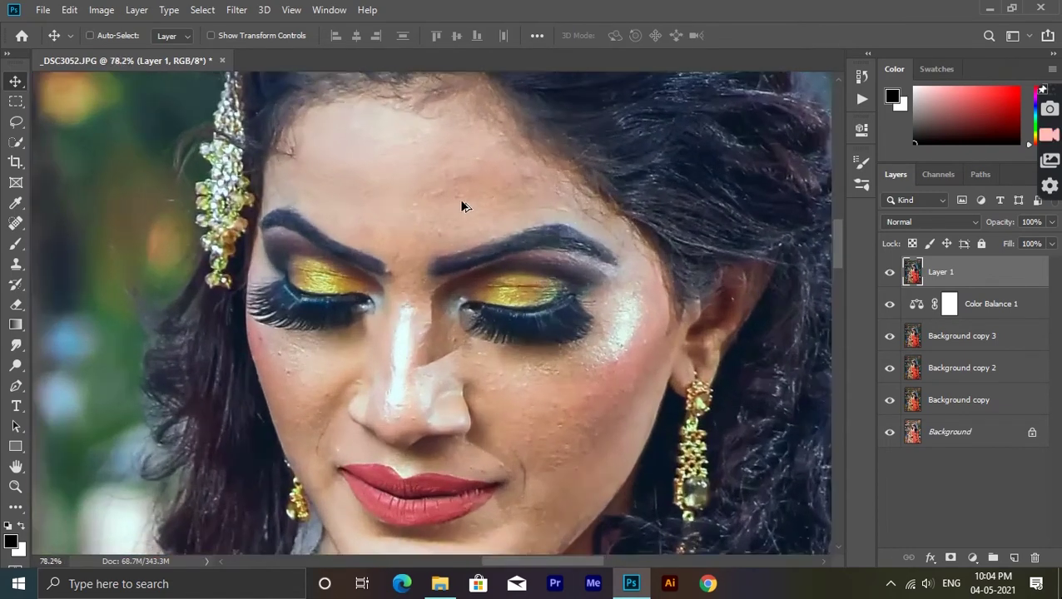
scroll(463, 207, up, 2)
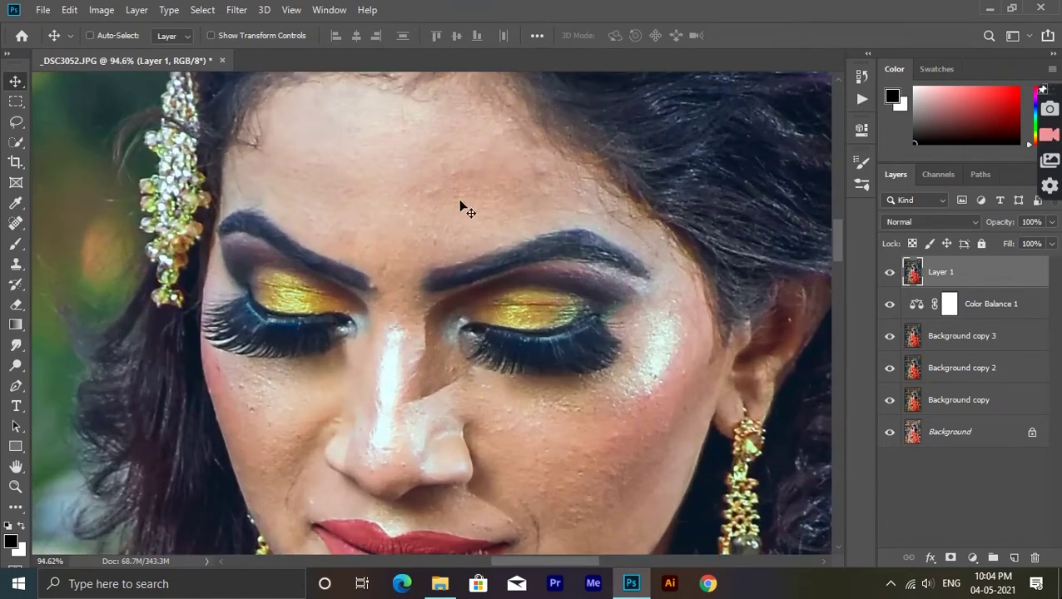
Step: Spot-heal blemishes on the forehead and beside the nose
click(15, 223)
click(129, 225)
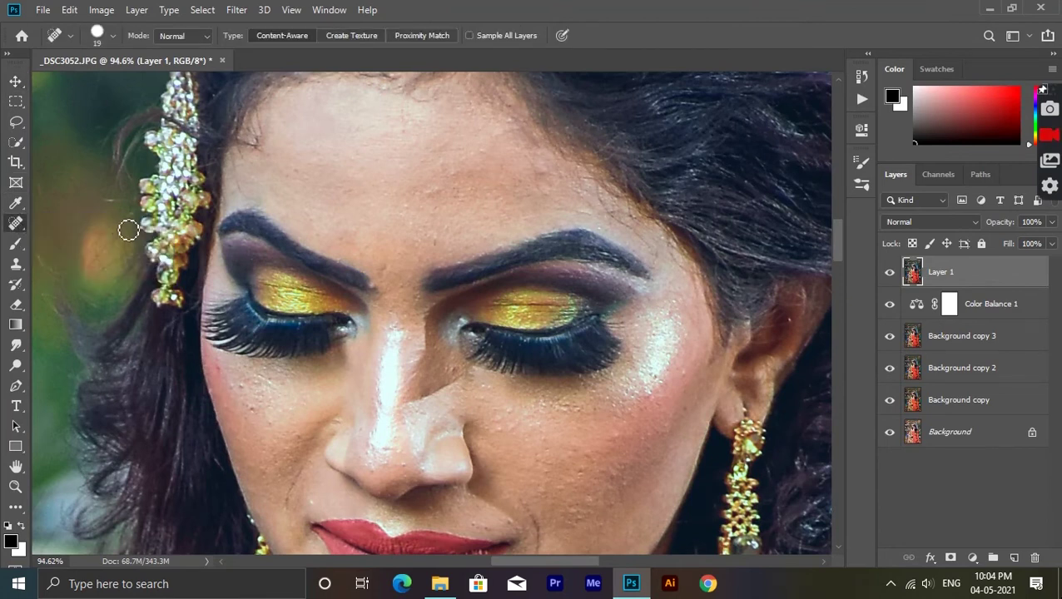
drag(428, 196, 456, 190)
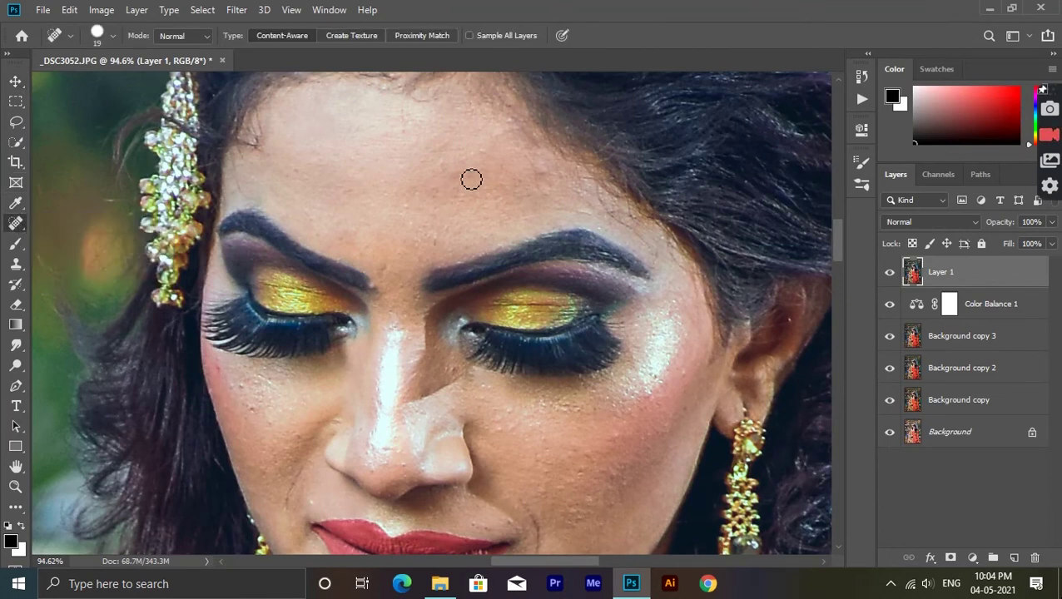
click(543, 172)
scroll(441, 374, up, 1)
mouse_move(440, 374)
mouse_down()
mouse_move(416, 403)
mouse_move(438, 405)
mouse_move(450, 387)
mouse_up()
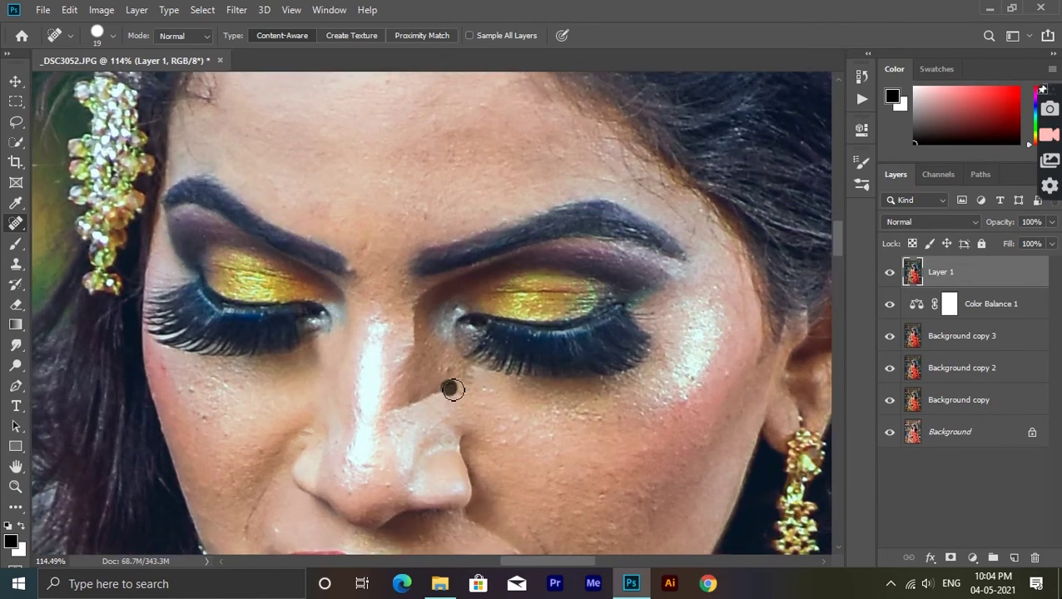
scroll(450, 408, up, 1)
scroll(333, 349, down, 2)
Step: Spot-heal the remaining blemishes across the cheeks
drag(179, 258, 147, 236)
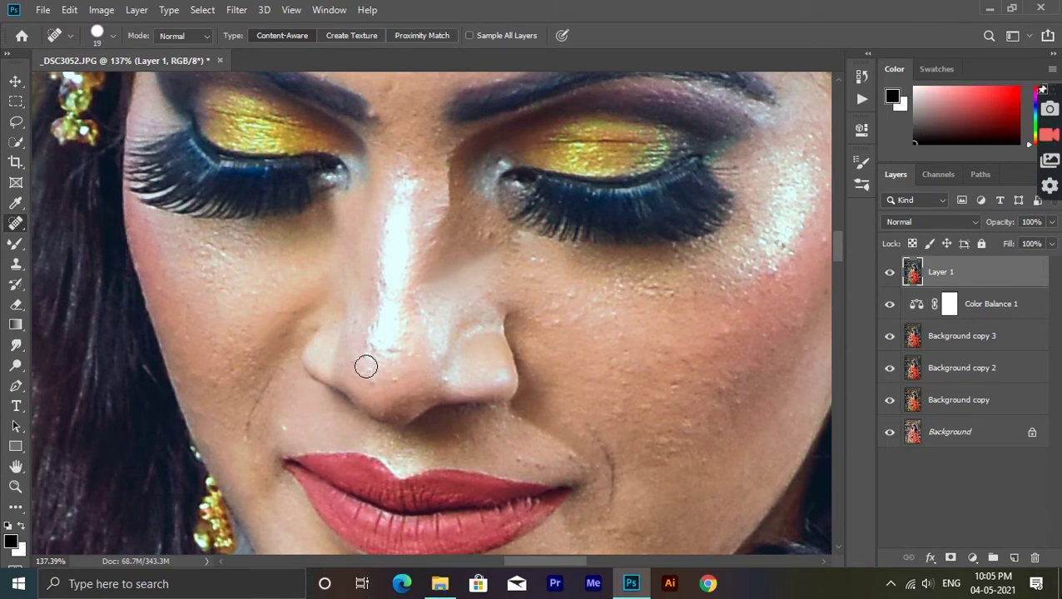
click(579, 314)
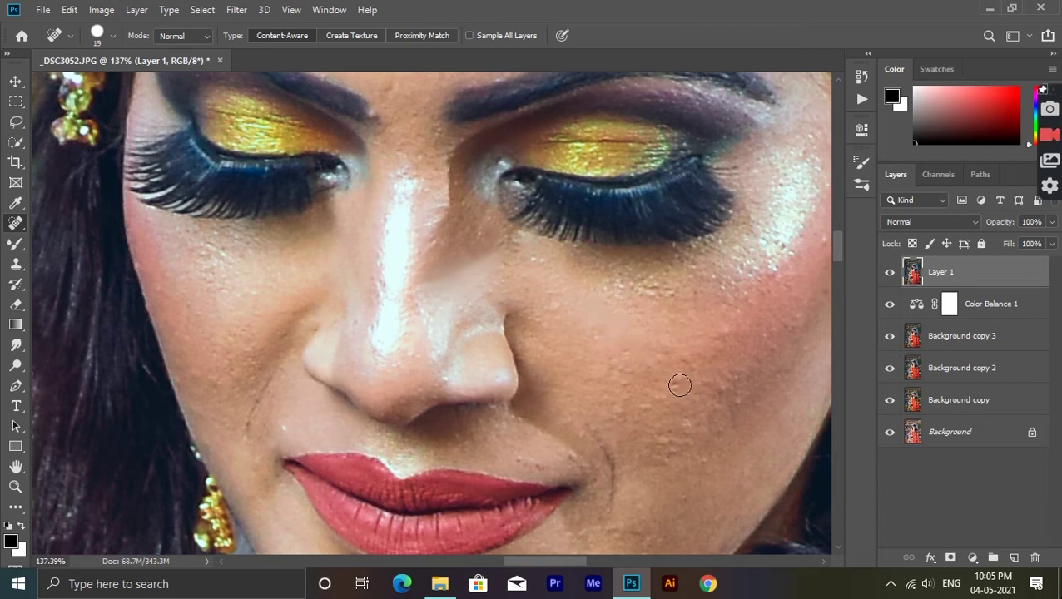
scroll(676, 349, right, 3)
scroll(666, 300, right, 3)
scroll(633, 308, down, 2)
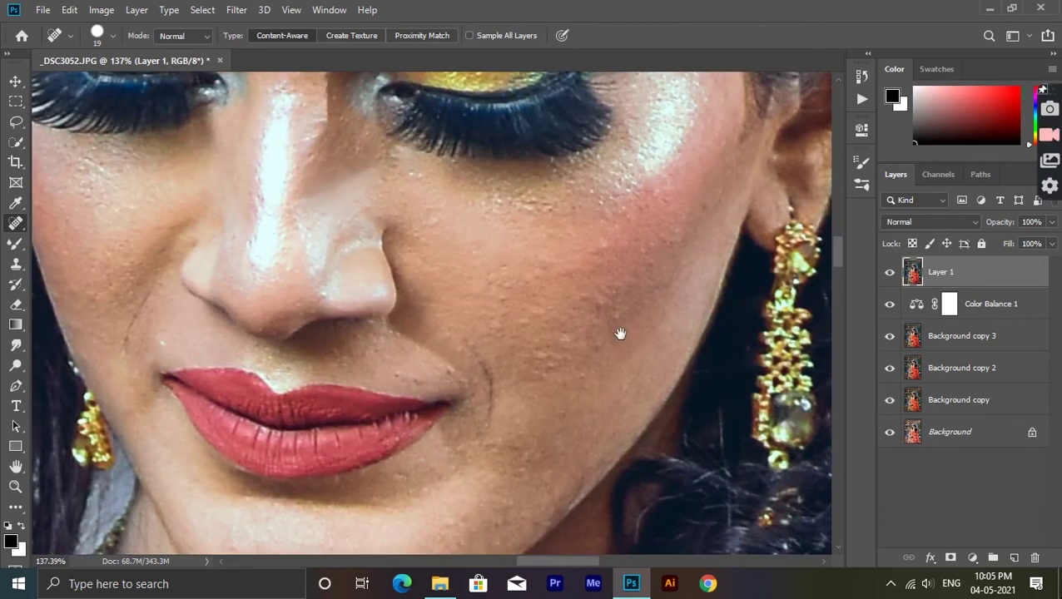
drag(473, 359, 499, 433)
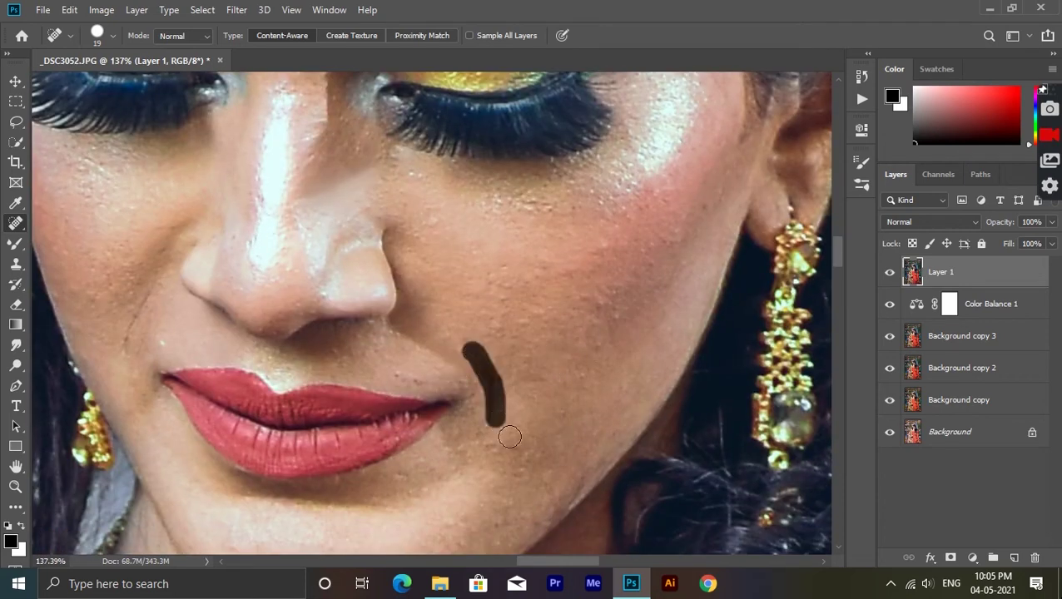
scroll(587, 402, down, 2)
scroll(588, 403, left, 1)
click(571, 381)
scroll(555, 198, up, 3)
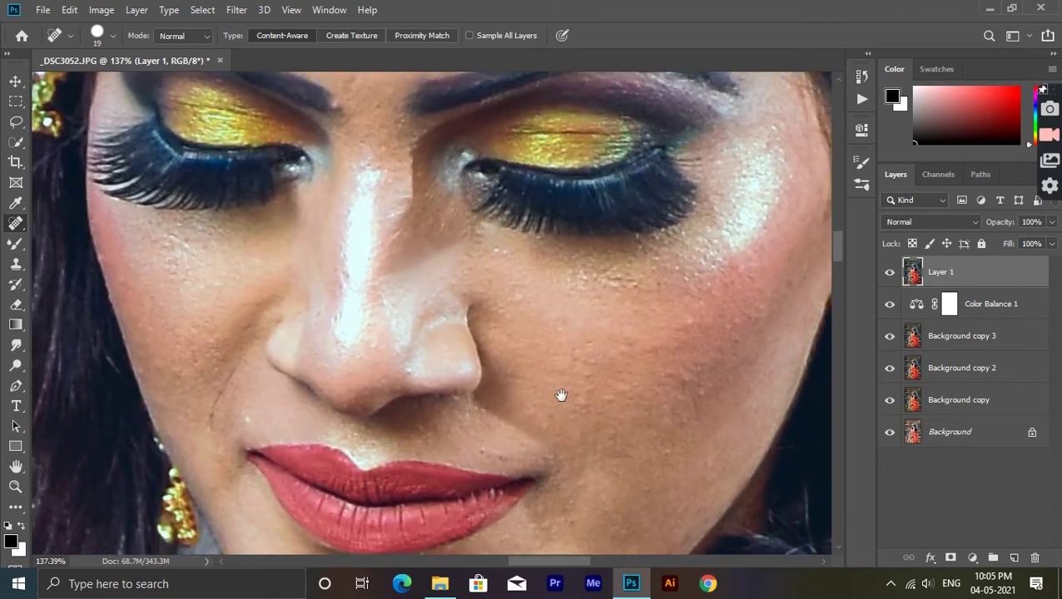
scroll(560, 396, down, 1)
drag(246, 323, 225, 379)
scroll(417, 356, up, 8)
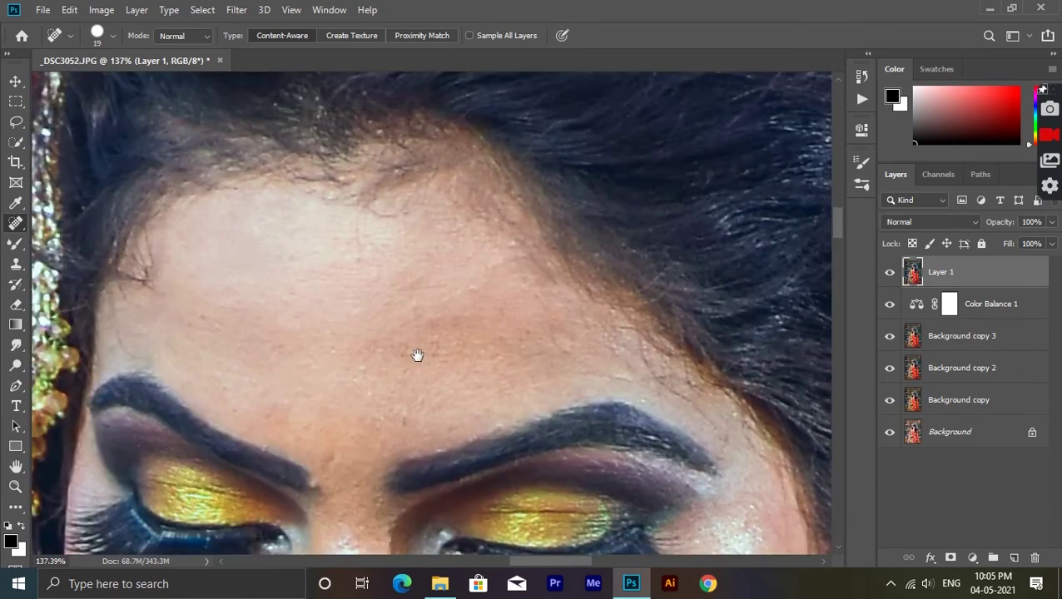
scroll(422, 362, down, 1)
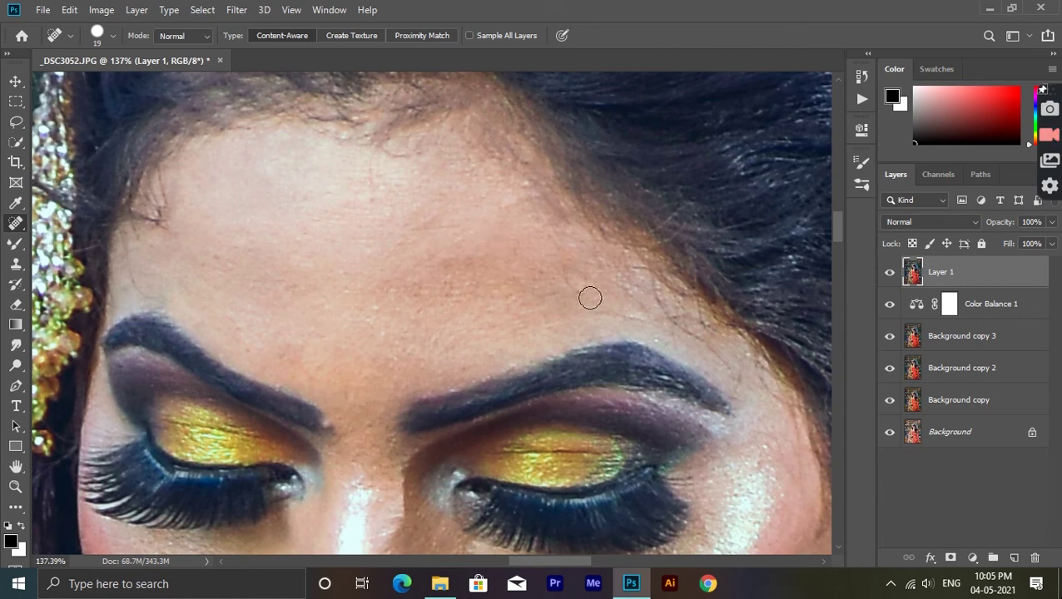
Step: Heal the spots along the right eyebrow's upper edge and above its tail
drag(568, 268, 656, 324)
drag(725, 359, 665, 310)
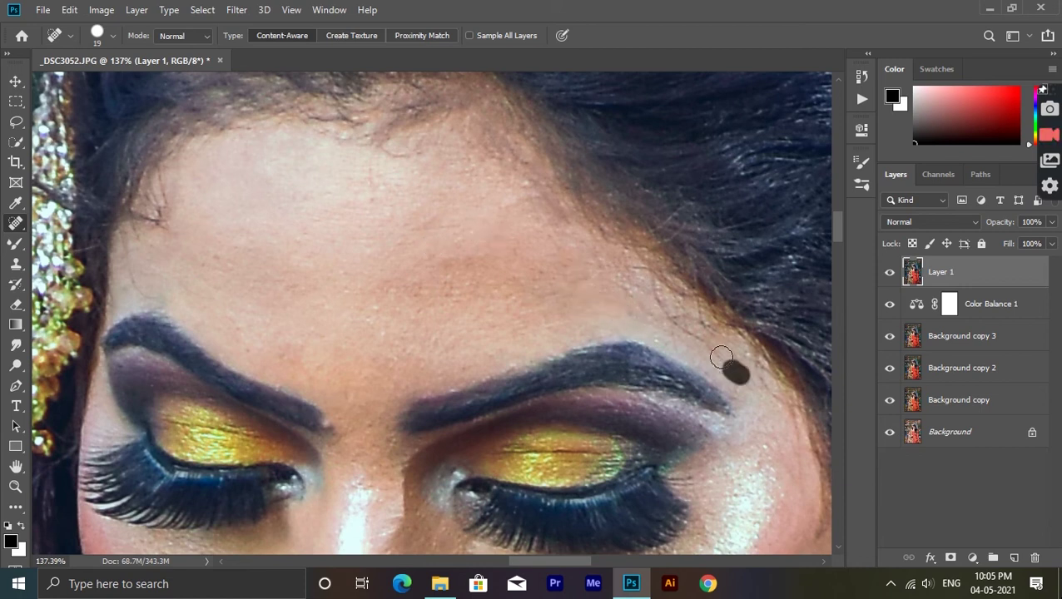
scroll(262, 257, down, 2)
scroll(262, 256, down, 2)
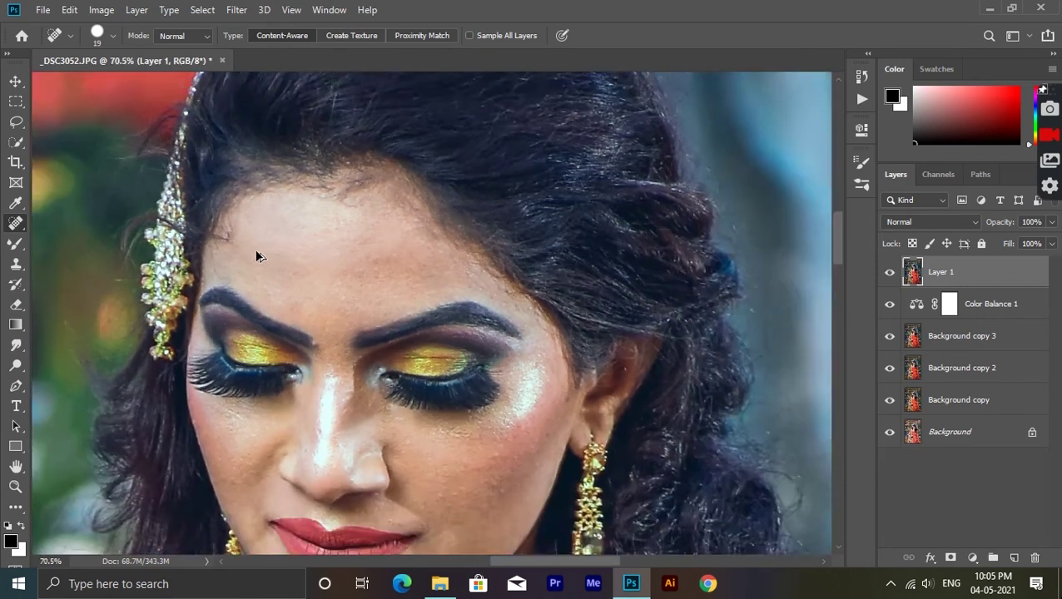
scroll(261, 257, down, 2)
scroll(333, 275, down, 1)
scroll(416, 291, down, 2)
scroll(416, 291, up, 1)
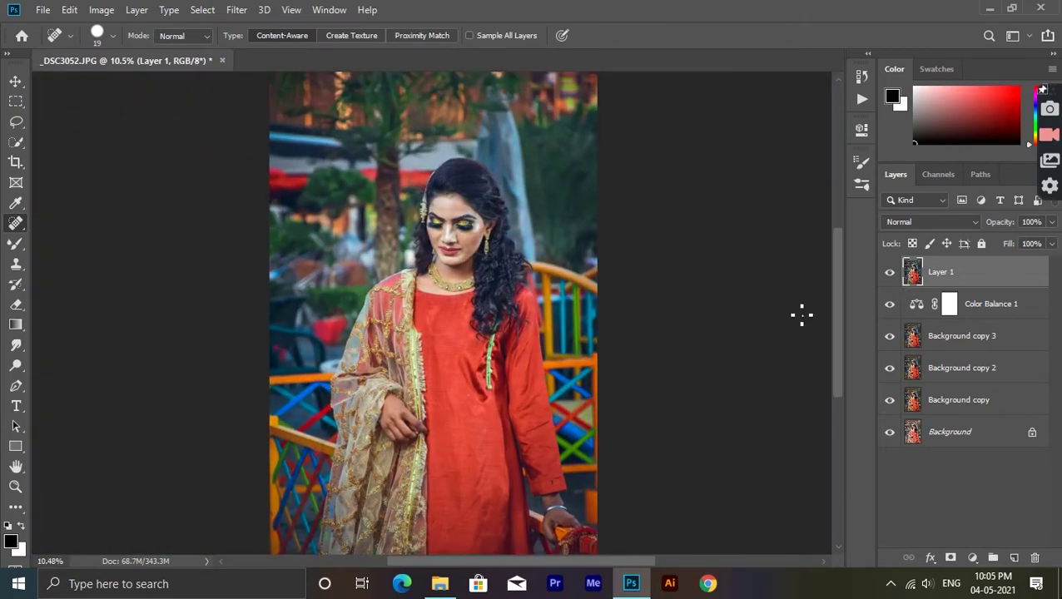
Step: Duplicate Layer 1 as Layer 1 copy and launch the Photo-Toolbox SkinFiner filter
drag(1006, 277, 1015, 557)
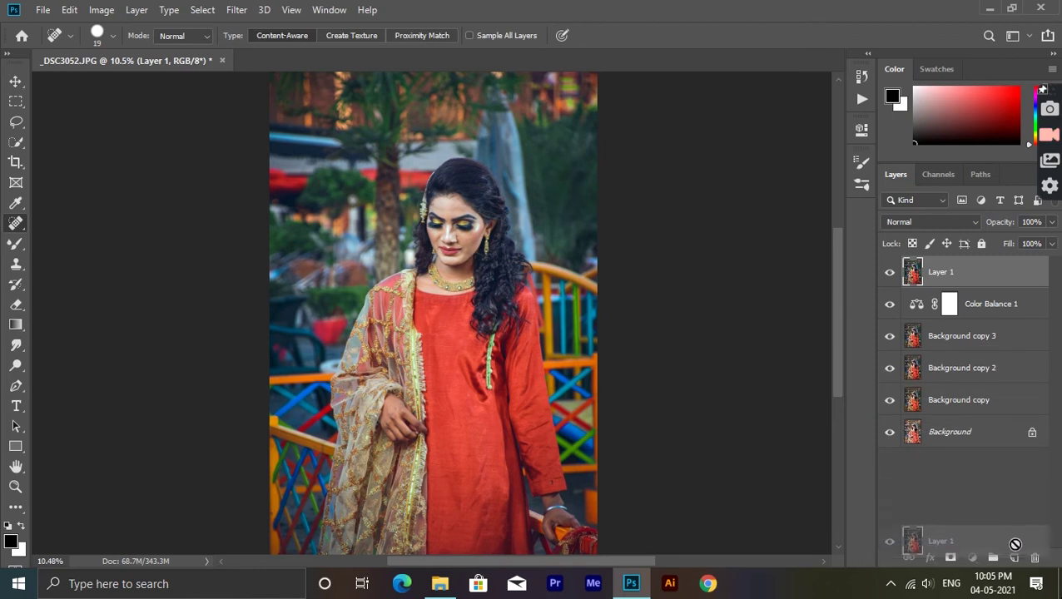
click(15, 80)
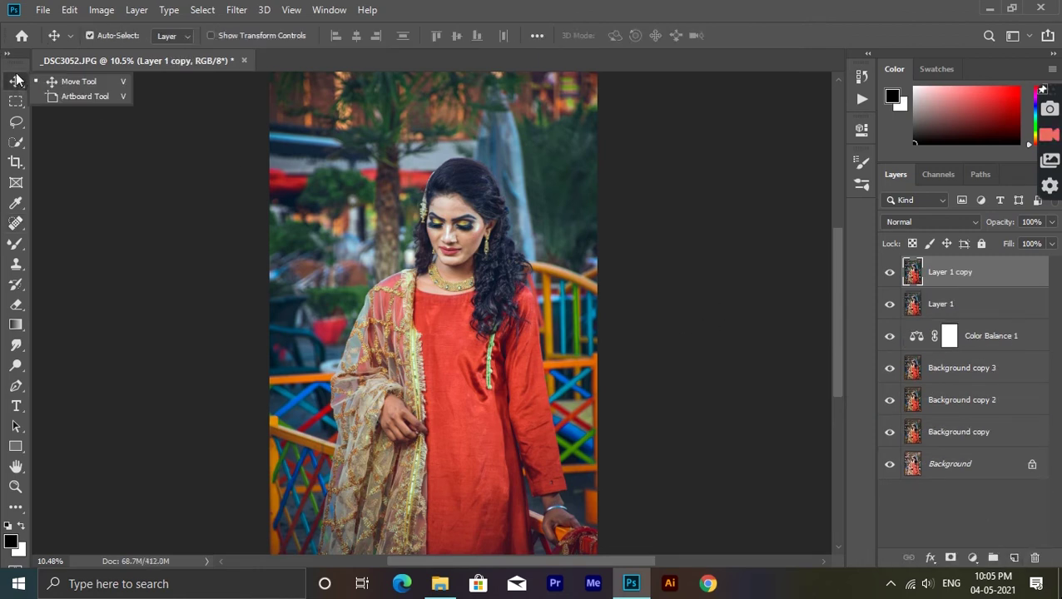
click(237, 10)
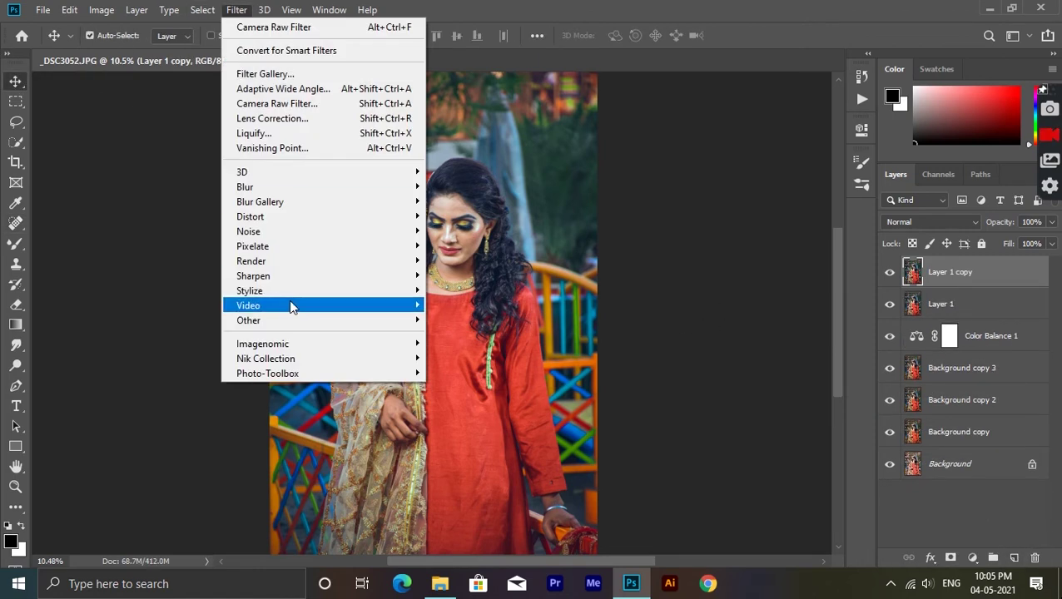
mouse_move(267, 373)
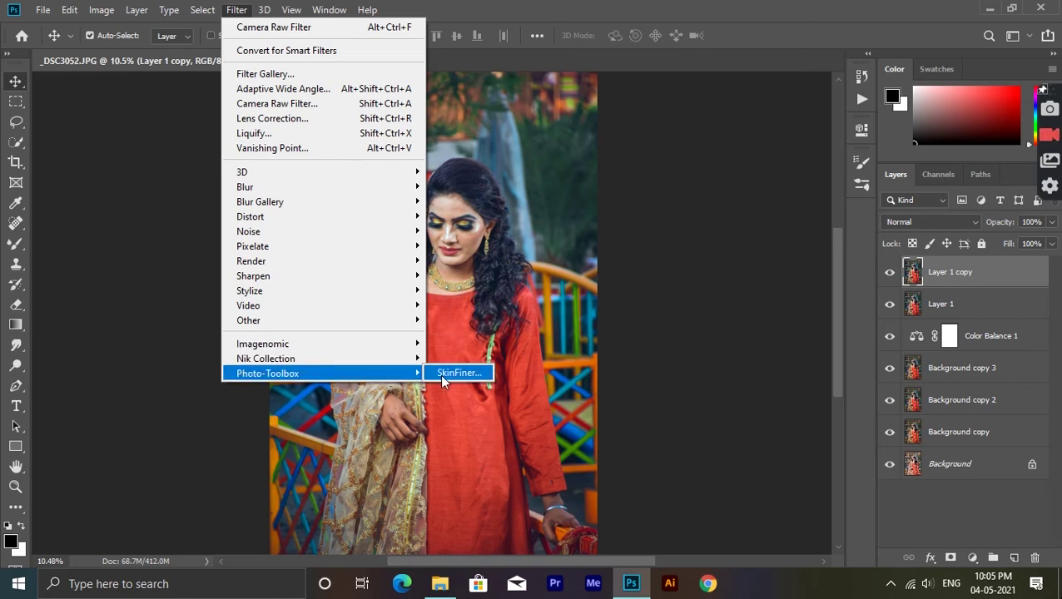
click(441, 376)
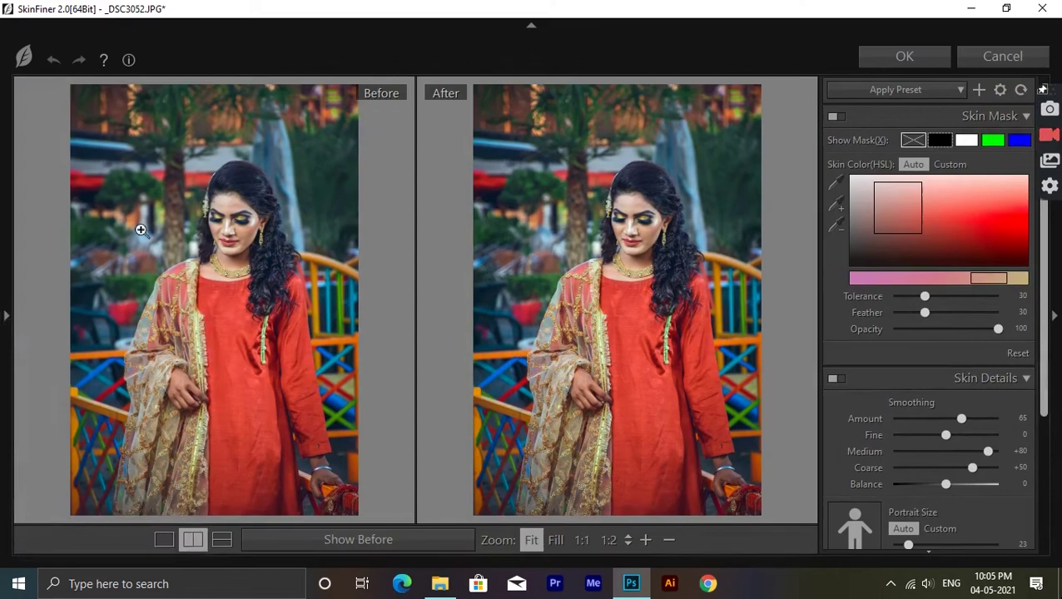
Step: Set SkinFiner's smoothing Amount to 82 and Fine to +22
scroll(658, 202, up, 1)
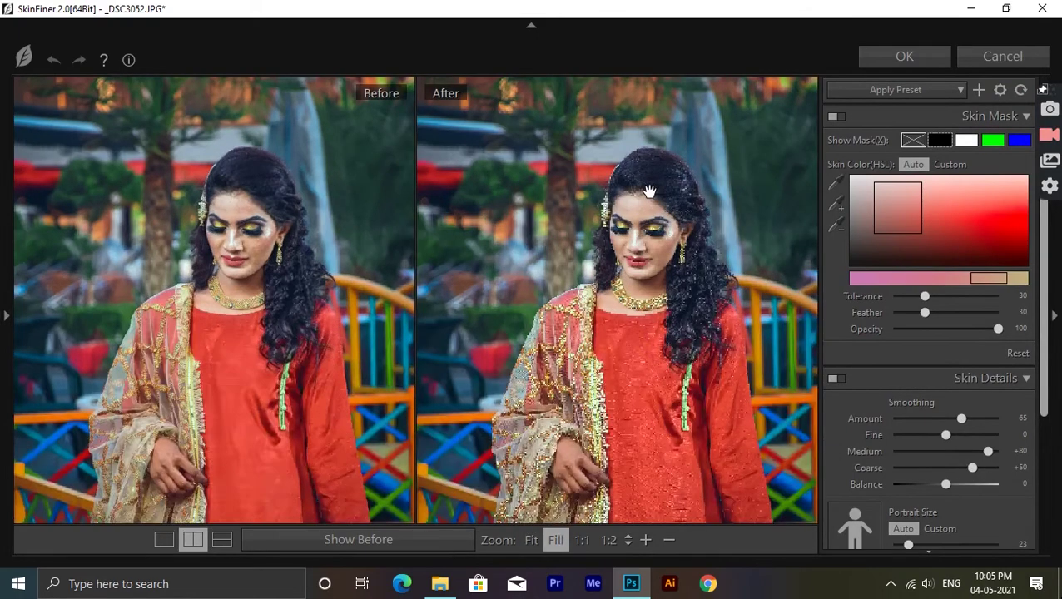
scroll(684, 230, up, 1)
scroll(683, 233, up, 1)
scroll(660, 302, up, 1)
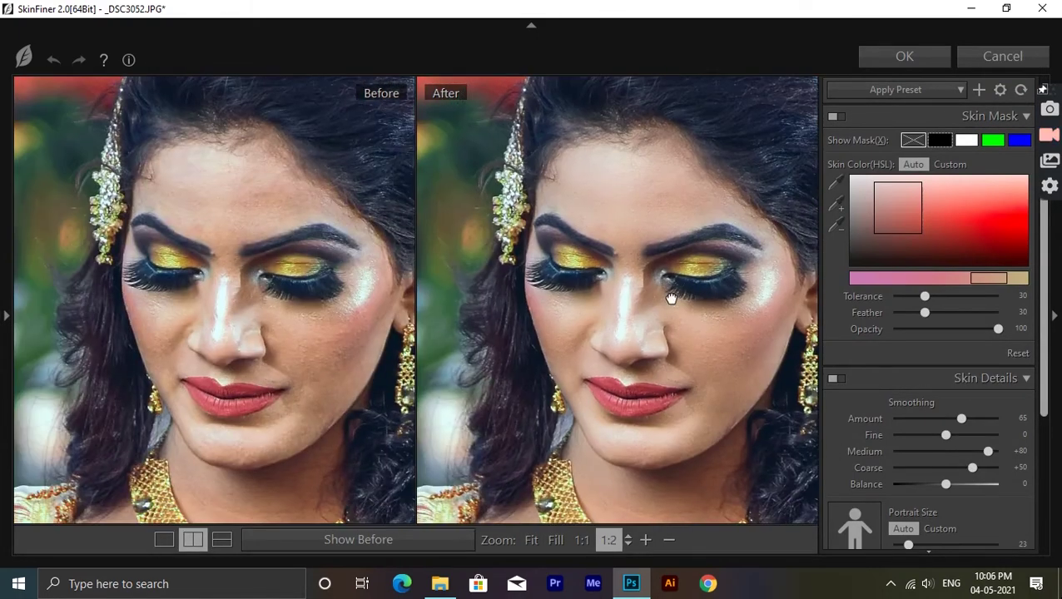
scroll(708, 310, up, 1)
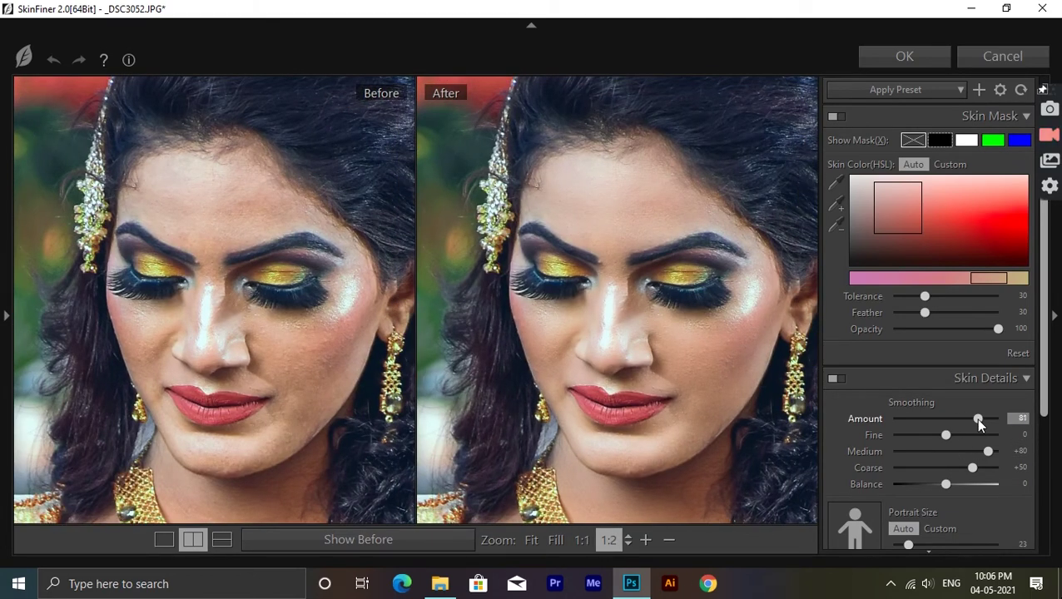
drag(978, 419, 983, 418)
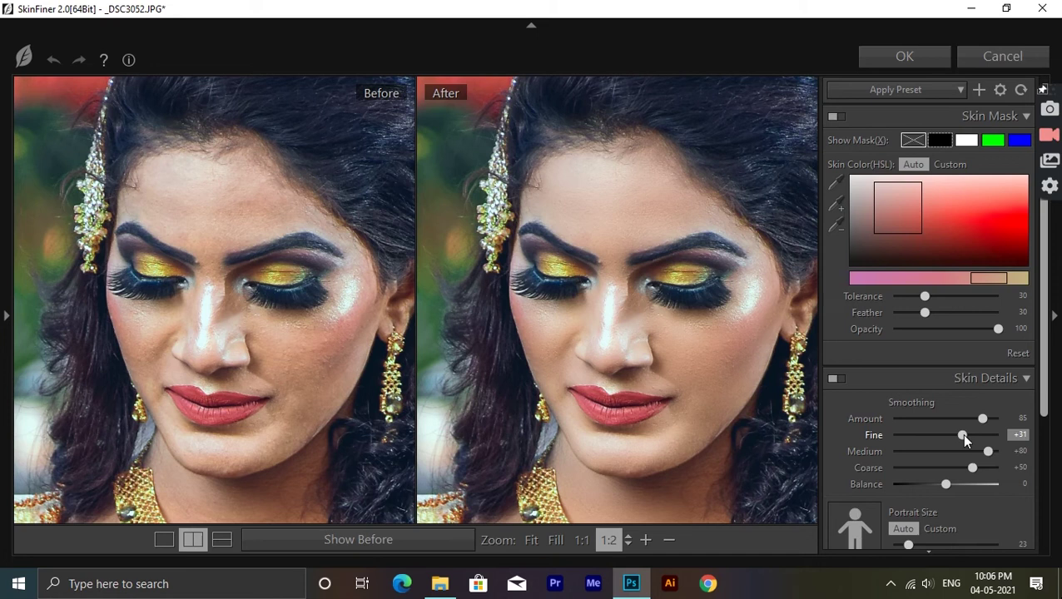
drag(756, 367, 738, 353)
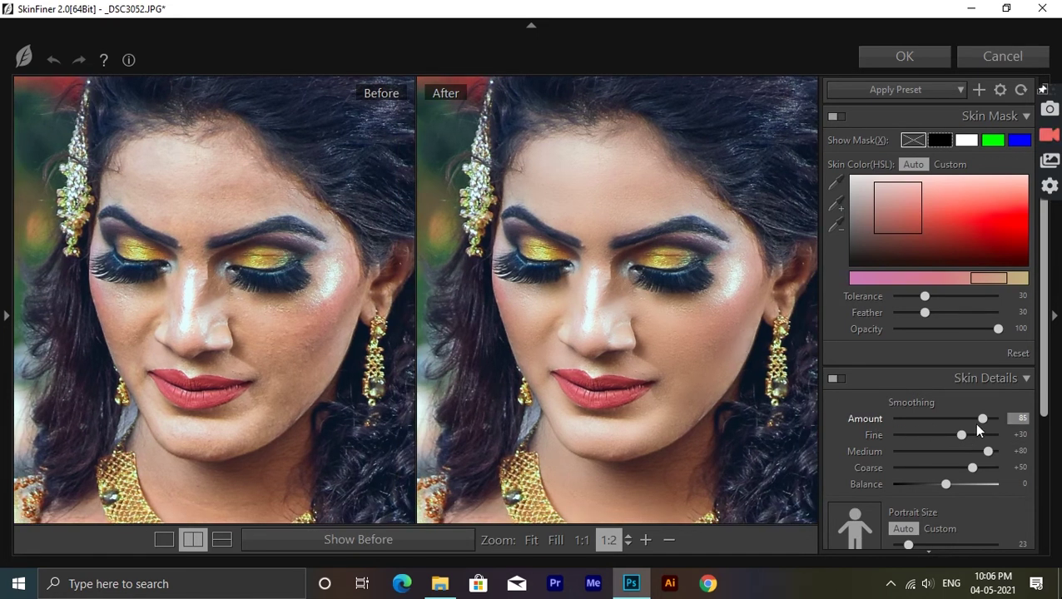
click(976, 418)
drag(961, 435, 957, 435)
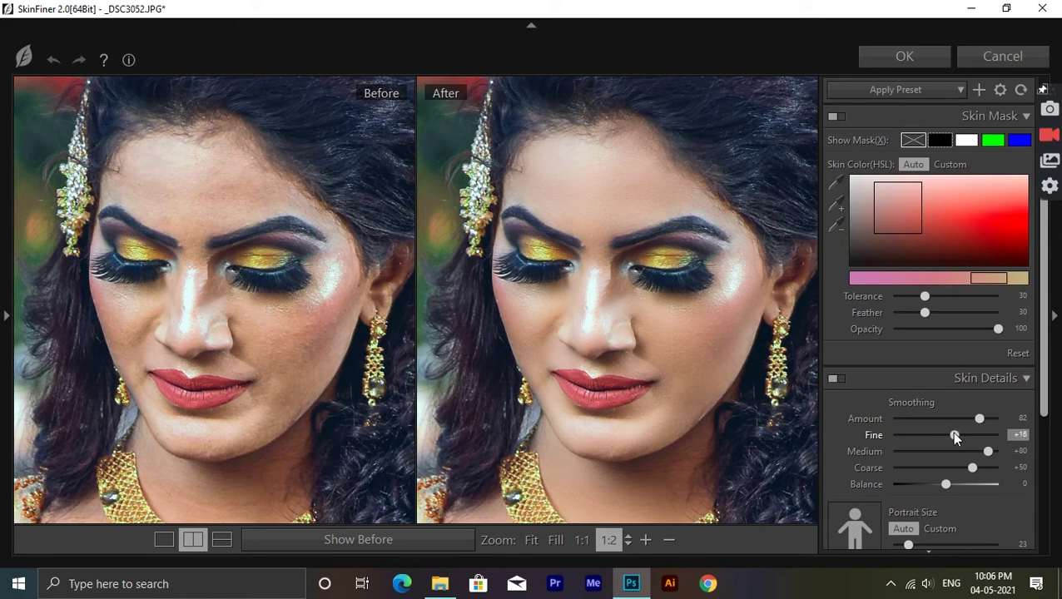
Step: Reduce skin Saturation to -12 and pull brightness and highlights down to about -6 and -14
scroll(955, 436, down, 5)
scroll(611, 346, down, 3)
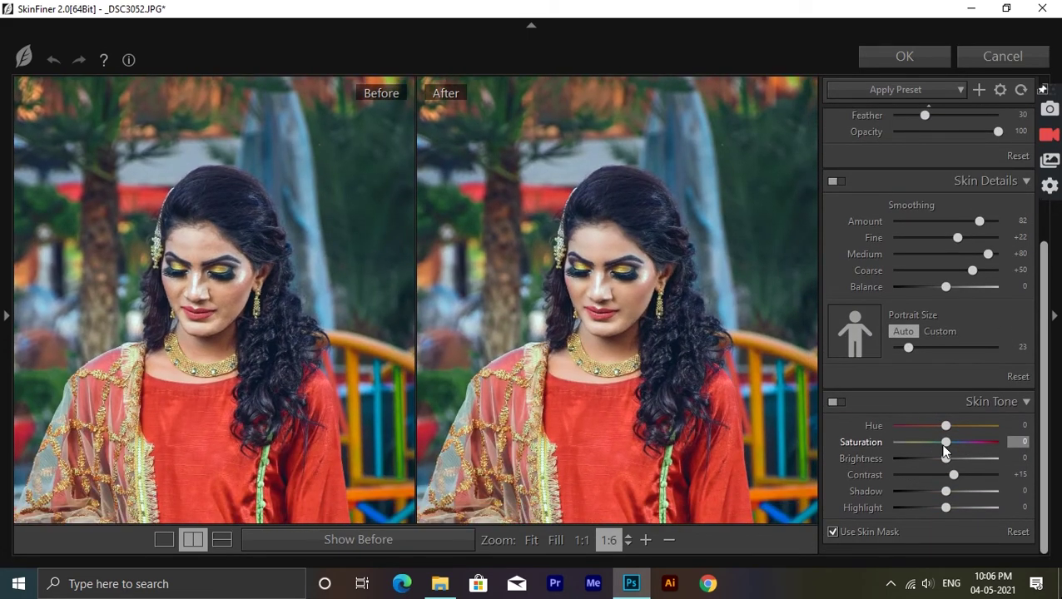
drag(943, 444, 939, 464)
drag(946, 508, 939, 508)
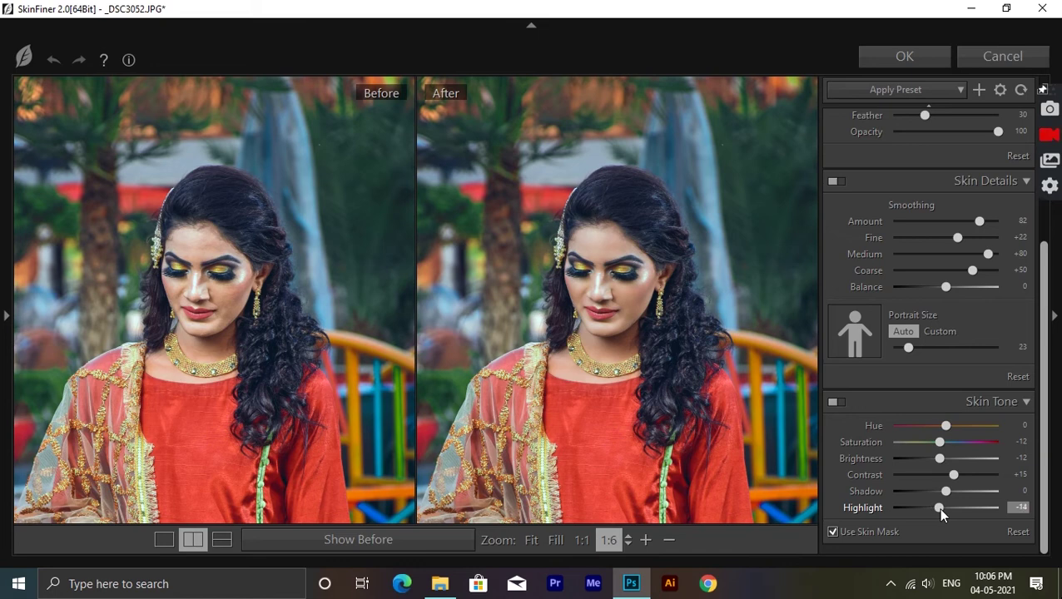
drag(940, 459, 943, 459)
Step: Raise the skin highlights back to about -8 and fine-tune brightness
scroll(633, 283, up, 1)
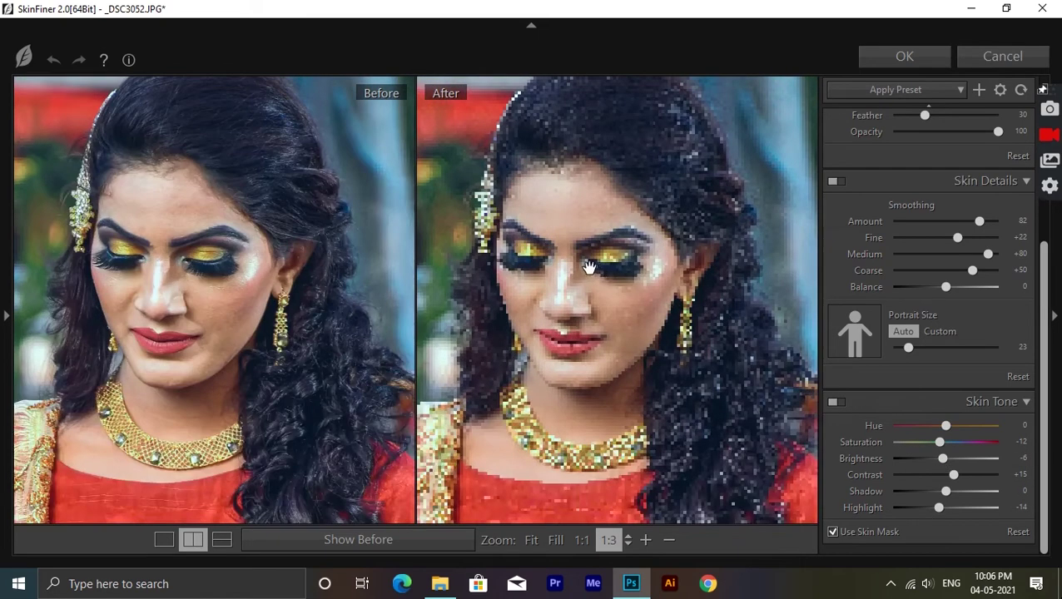
scroll(583, 271, up, 1)
scroll(632, 315, up, 1)
scroll(646, 315, up, 1)
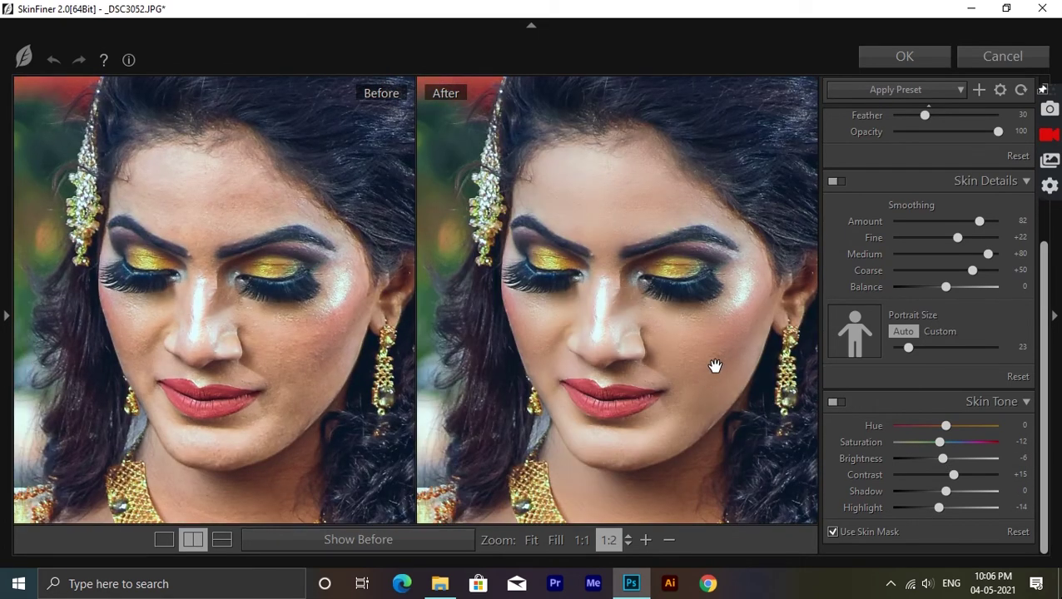
scroll(699, 360, down, 4)
mouse_move(712, 413)
mouse_down()
mouse_move(659, 326)
mouse_move(673, 331)
mouse_up()
mouse_move(938, 507)
mouse_down()
mouse_move(955, 507)
mouse_move(941, 508)
mouse_up()
drag(943, 459, 944, 463)
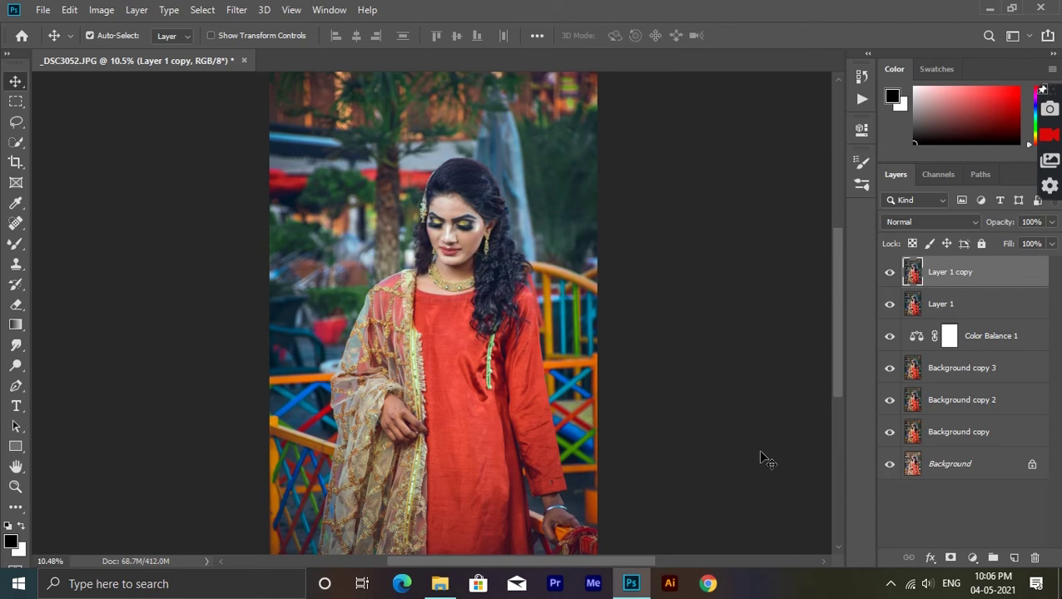
Step: Give Layer 1 copy an inverted black mask and set the Eraser to full flow, size 166
click(948, 558)
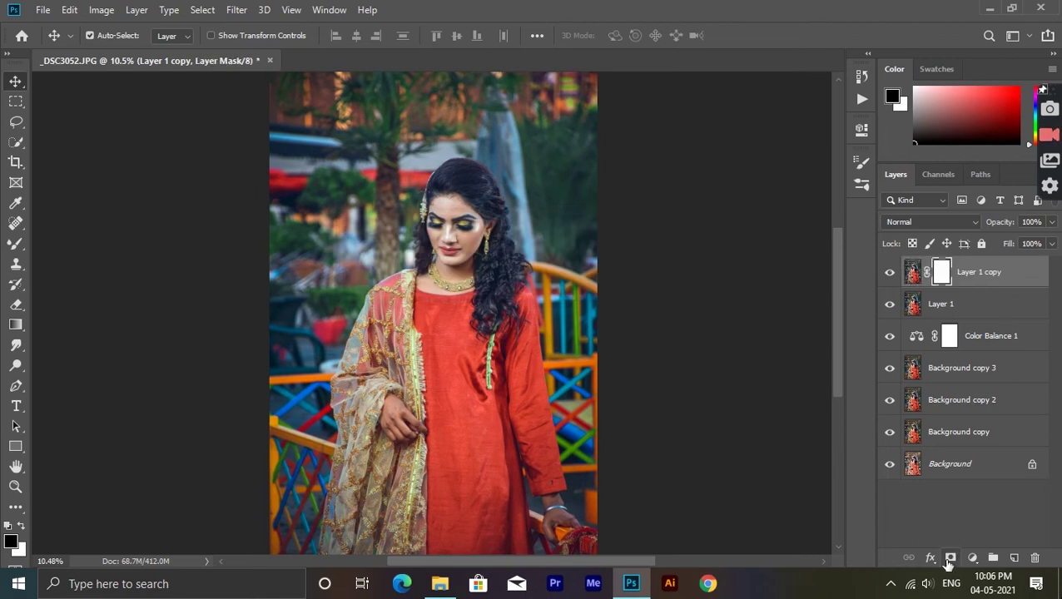
key(ctrl+i)
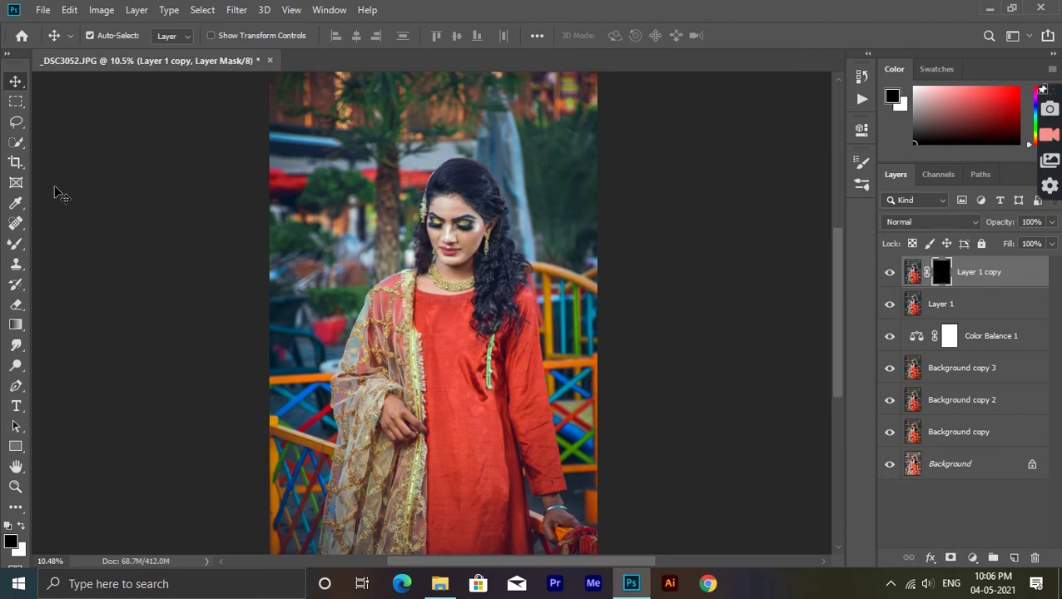
click(16, 223)
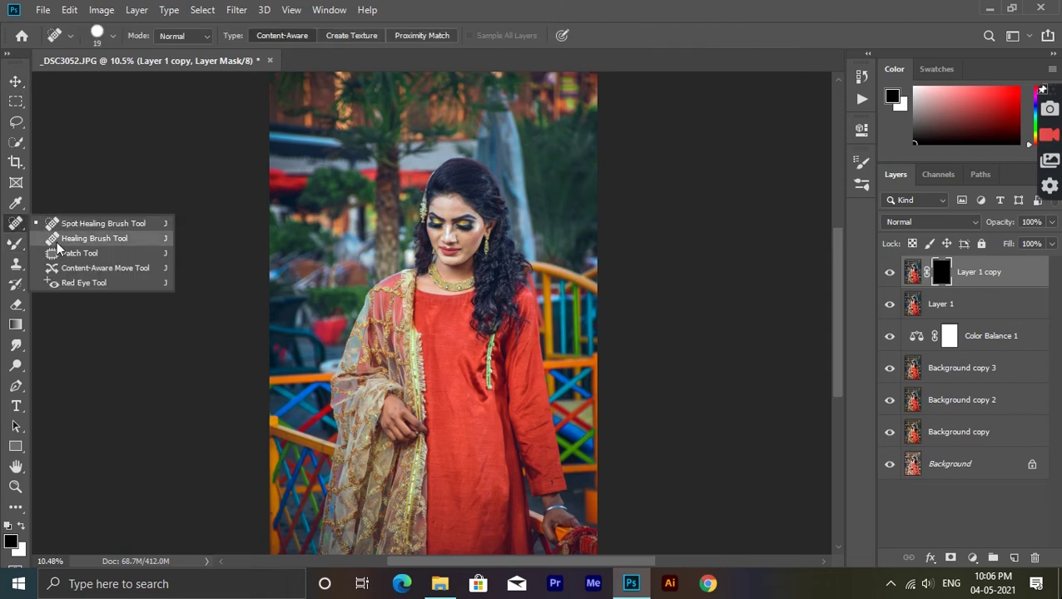
click(16, 305)
scroll(441, 218, up, 3)
scroll(429, 200, up, 3)
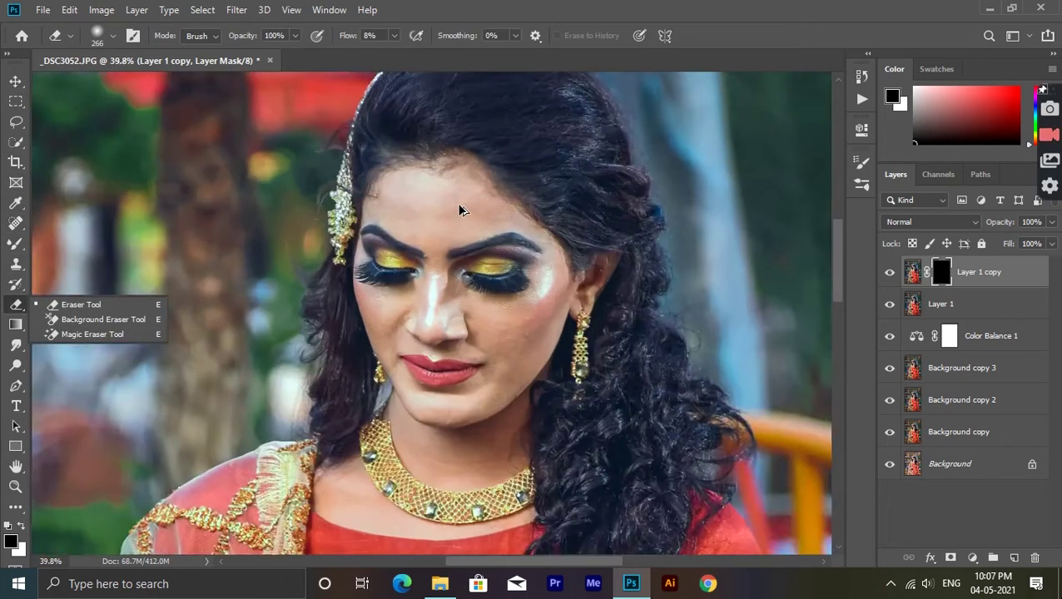
scroll(417, 167, up, 1)
key(shift+0)
drag(400, 230, 407, 143)
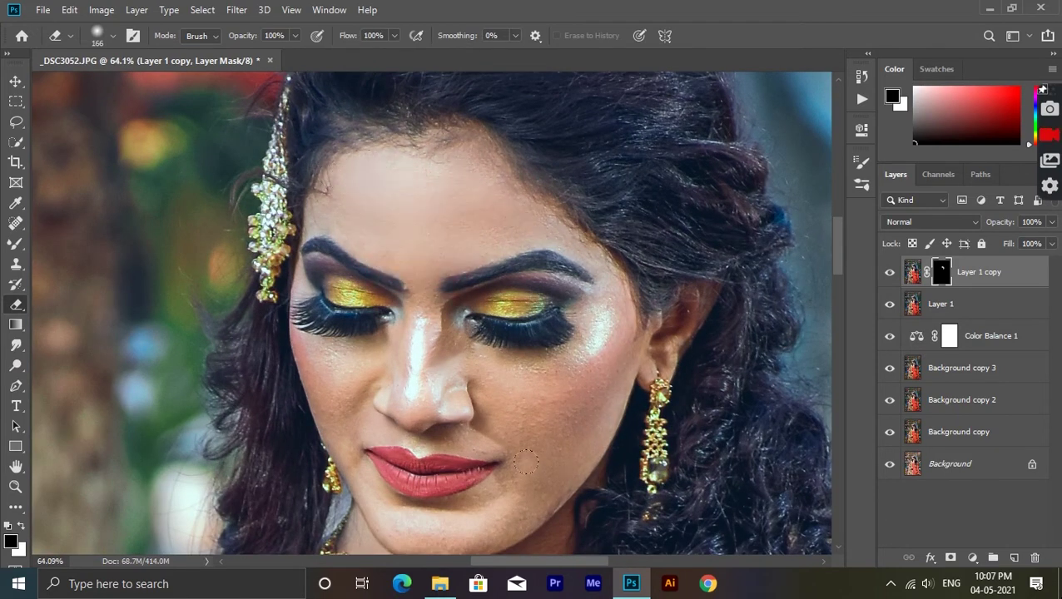
Step: Paint the skin smoothing back onto the face, neck and hands through the mask
drag(527, 460, 581, 291)
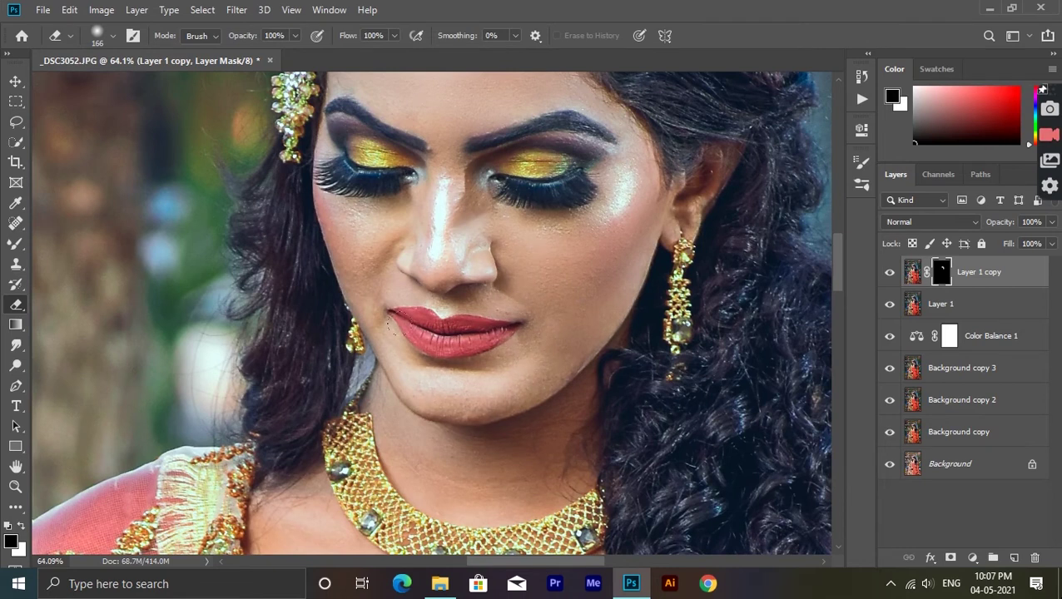
drag(487, 219, 470, 310)
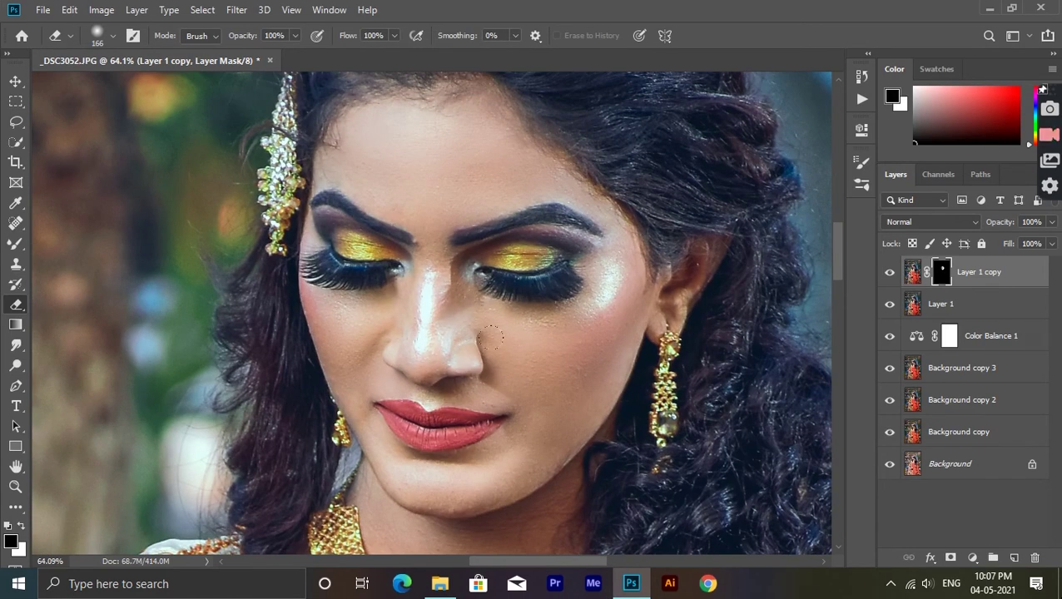
scroll(590, 425, down, 2)
drag(590, 424, 461, 235)
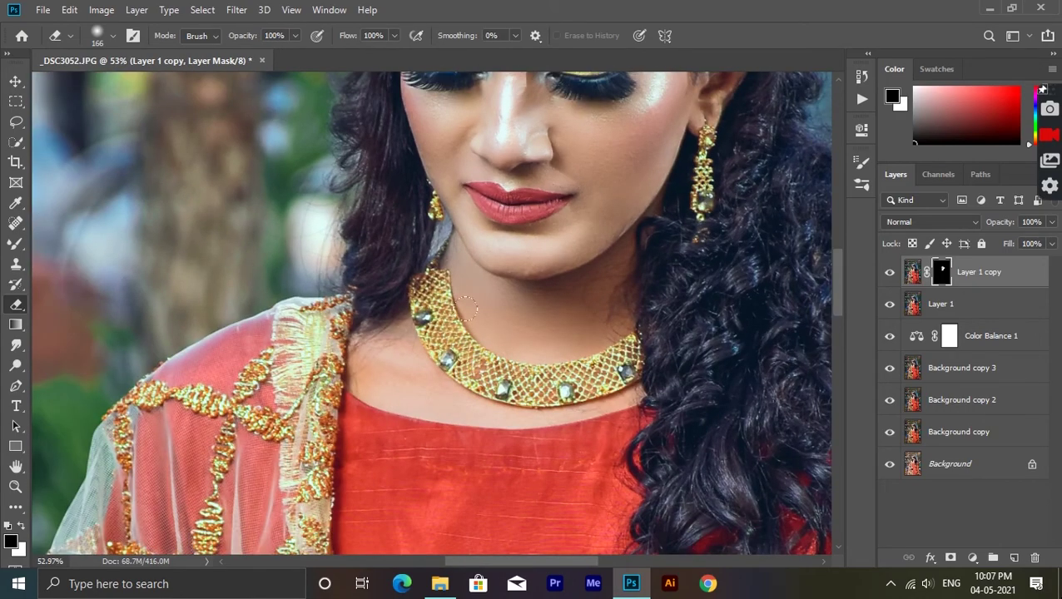
drag(649, 171, 549, 404)
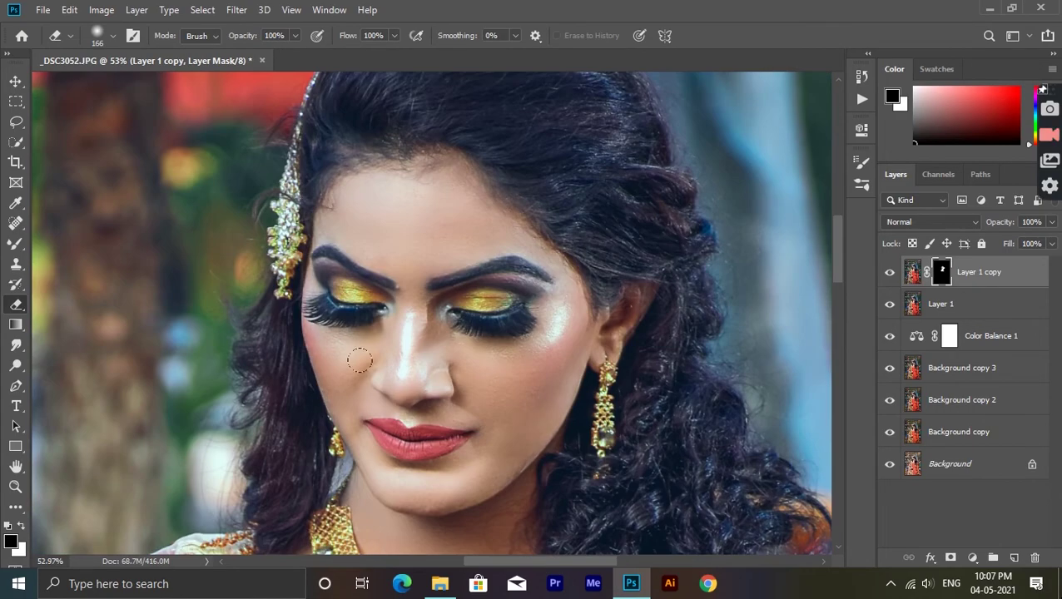
scroll(360, 359, down, 3)
scroll(333, 249, down, 3)
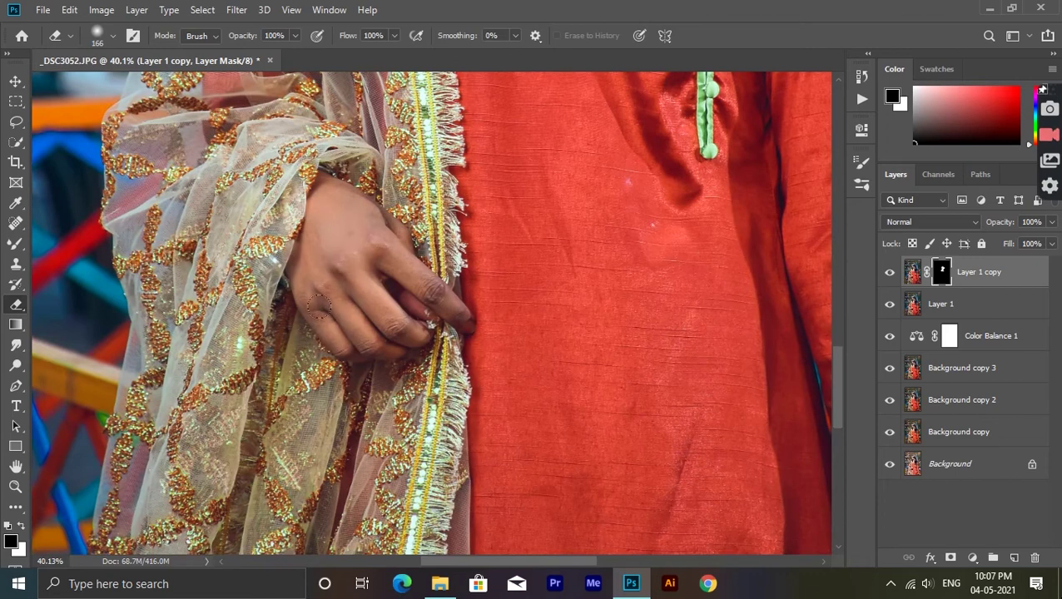
drag(719, 452, 435, 284)
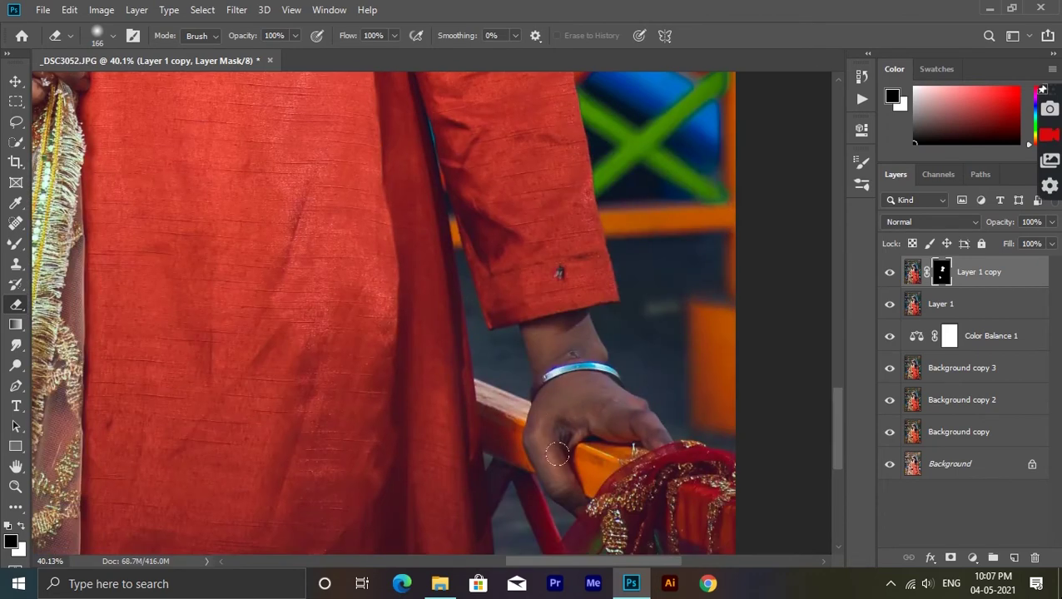
scroll(556, 343, down, 3)
scroll(400, 163, up, 3)
scroll(400, 163, up, 3)
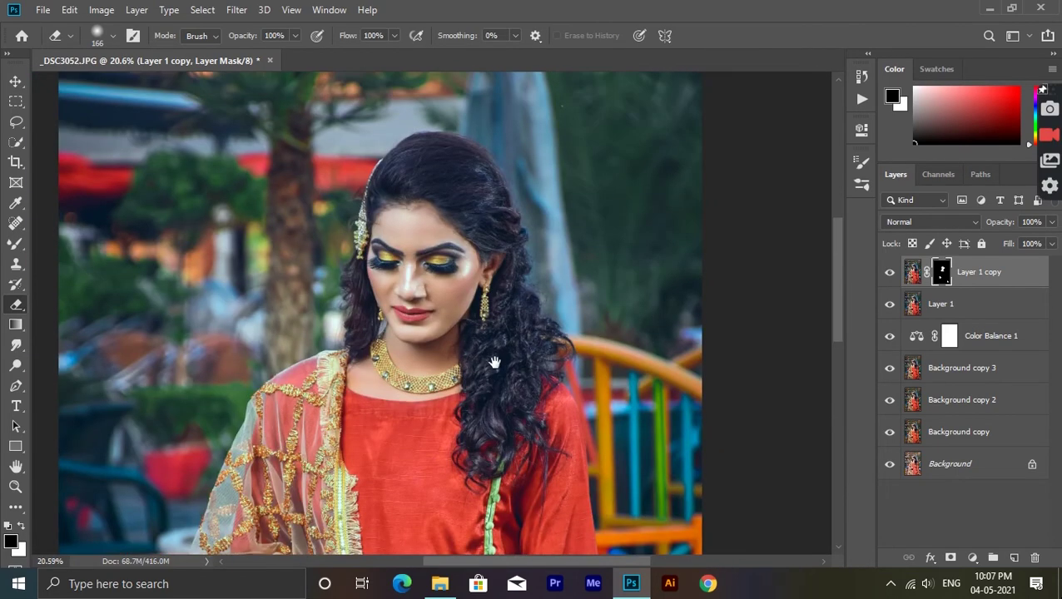
scroll(416, 230, up, 2)
scroll(416, 231, up, 3)
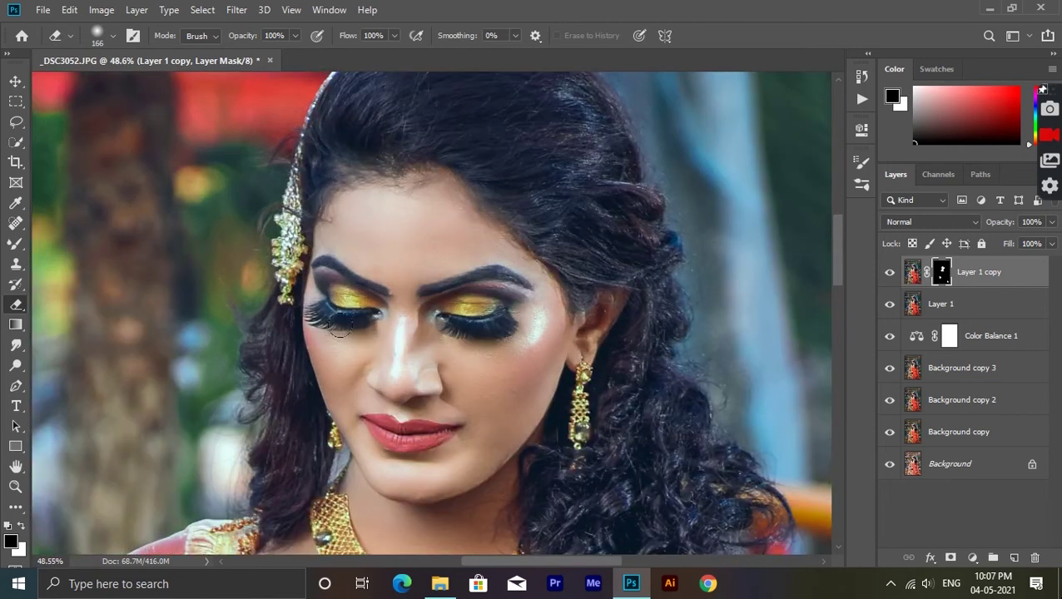
click(15, 81)
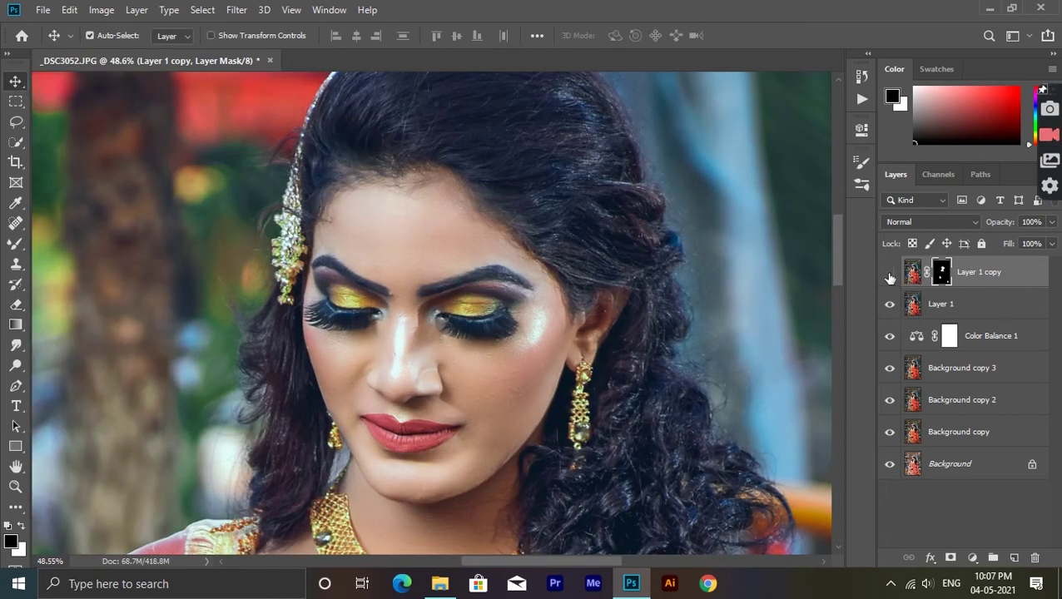
Step: Stamp all visible layers into a new Layer 2 and compare it with the original photo
key(ctrl)
key(ctrl+shift+alt+e)
scroll(483, 383, down, 3)
scroll(474, 358, down, 3)
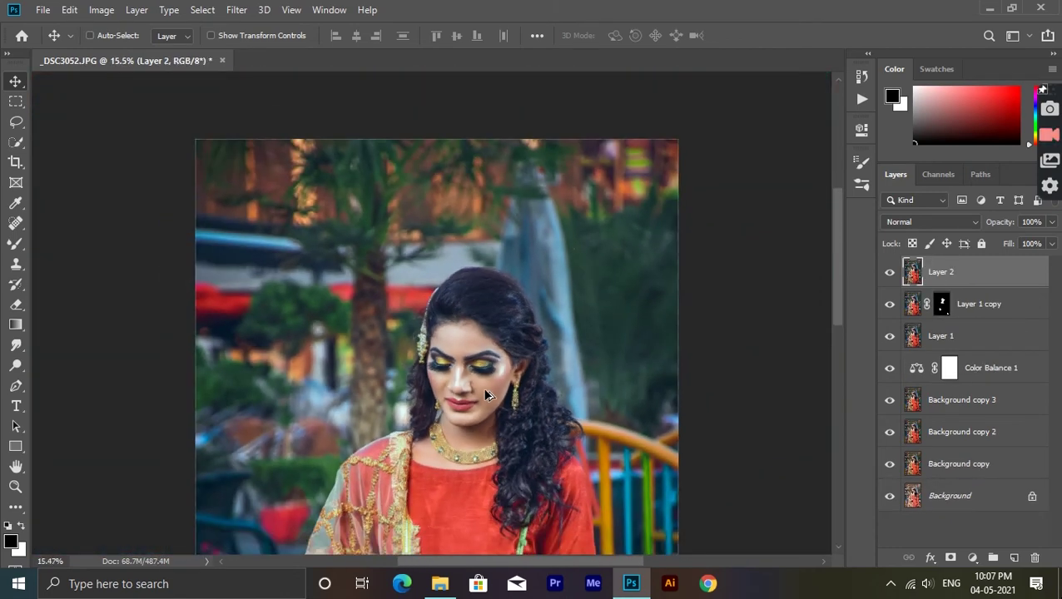
scroll(458, 324, down, 2)
scroll(447, 302, down, 1)
scroll(446, 301, up, 1)
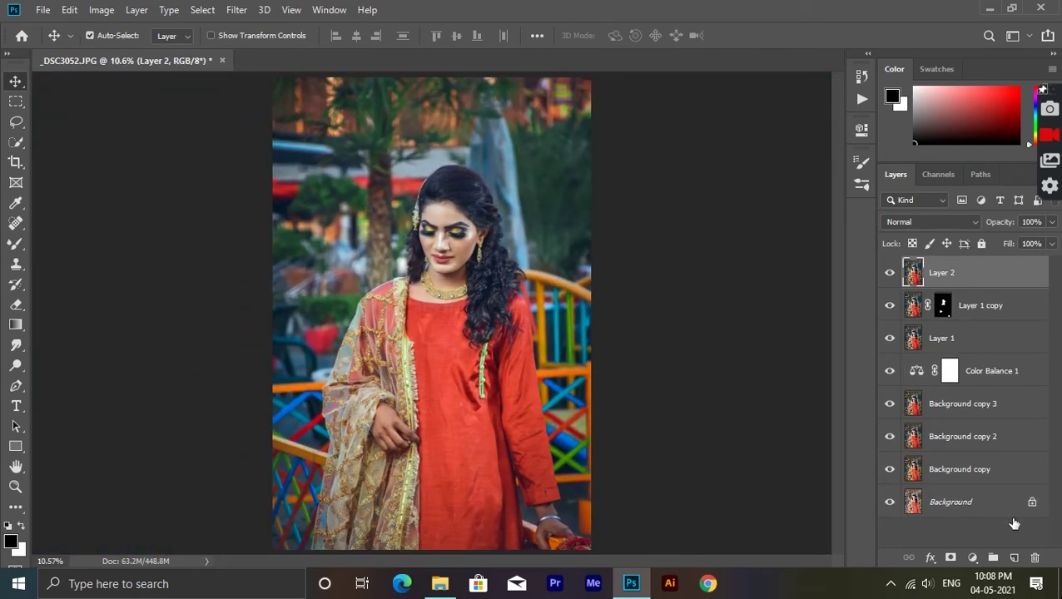
alt+click(894, 505)
alt+click(892, 506)
scroll(454, 229, down, 1)
Step: Add a 105mm Prime lens flare centred near the top-right corner
click(236, 10)
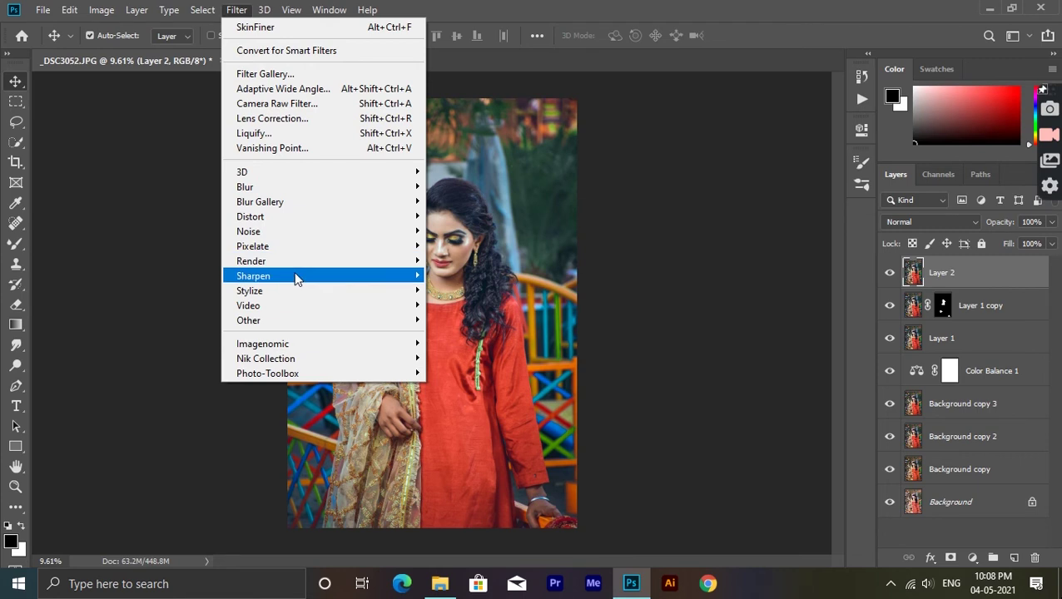
mouse_move(251, 261)
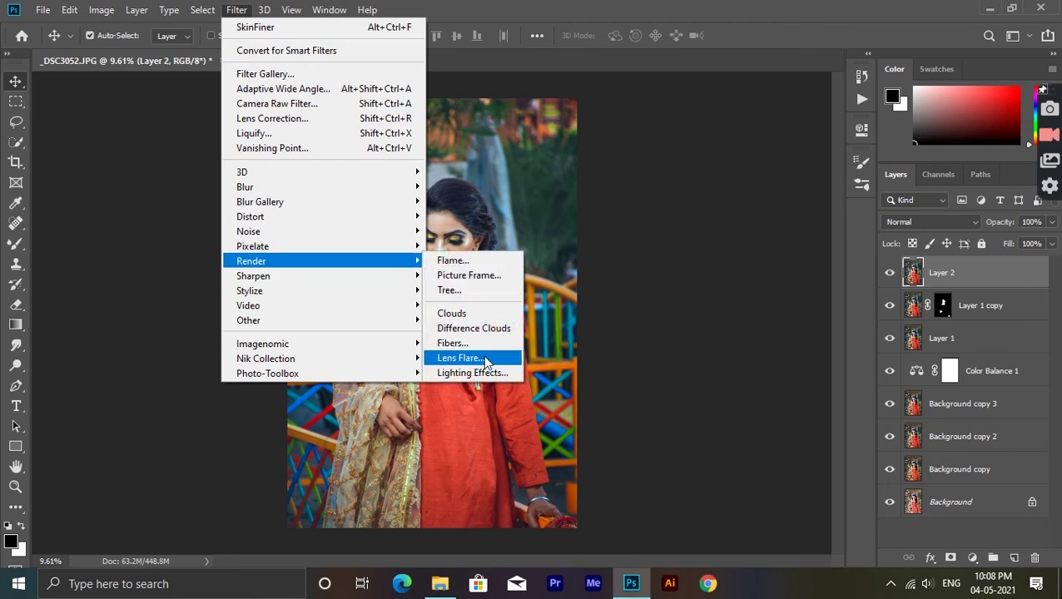
click(487, 360)
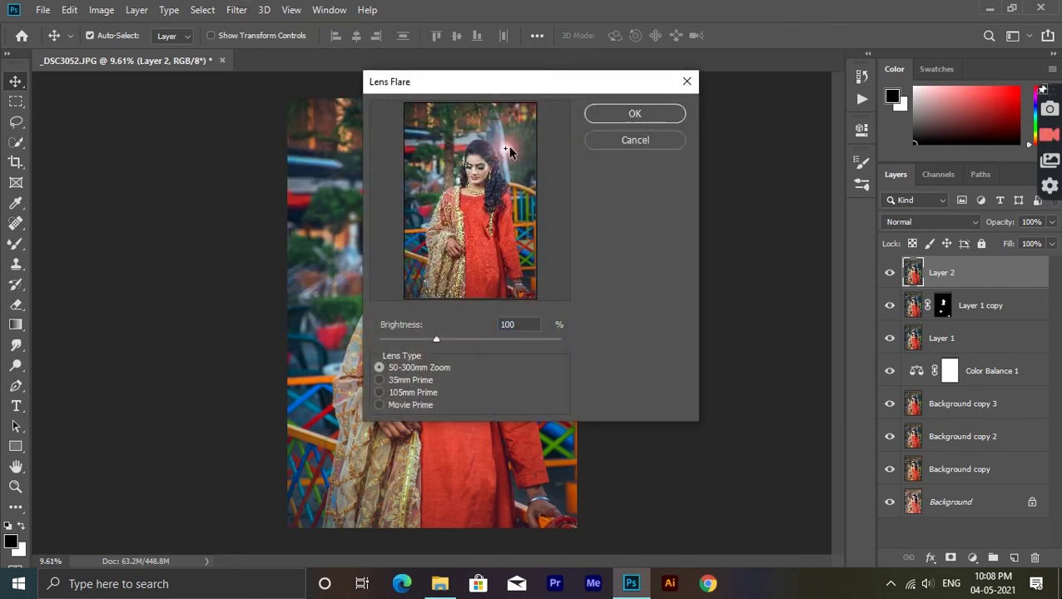
click(418, 392)
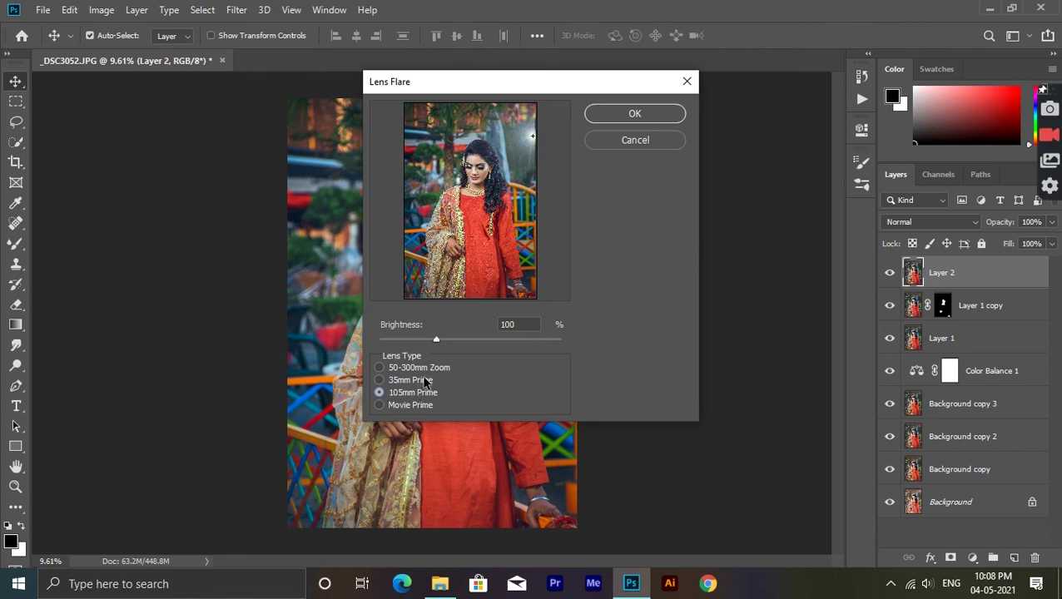
mouse_move(504, 129)
mouse_down()
mouse_move(545, 130)
mouse_move(557, 106)
mouse_up()
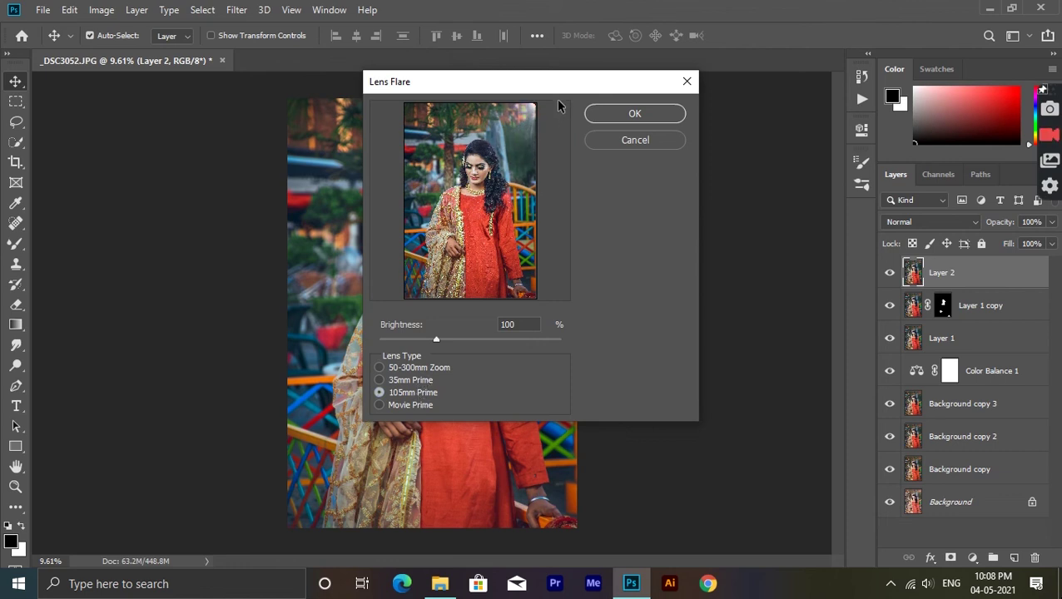
click(623, 113)
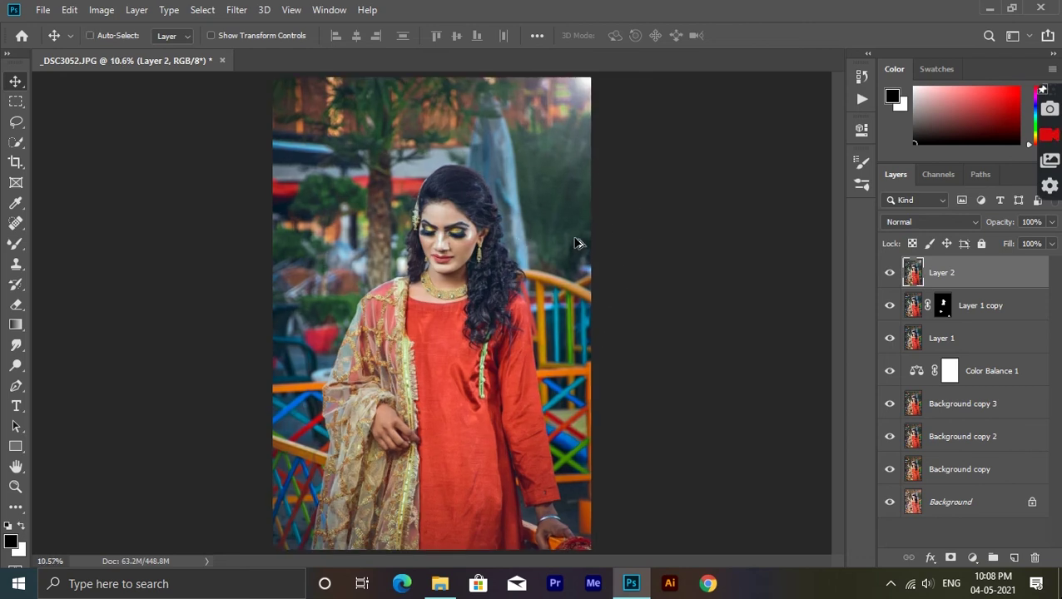
click(889, 272)
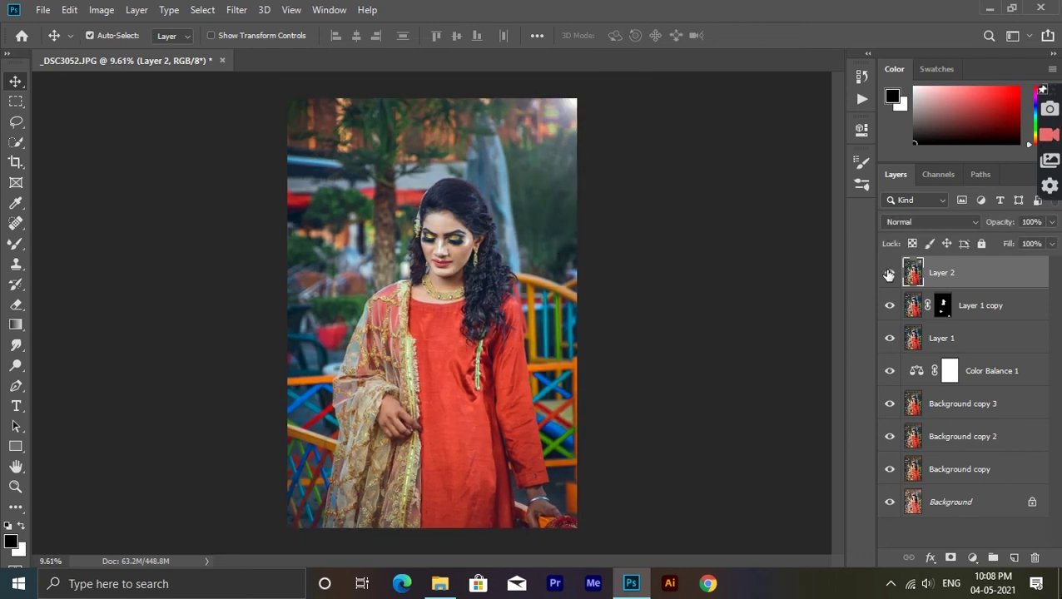
Step: Add a new Layer 3 and dab a soft yellow glow on the right side
key(e)
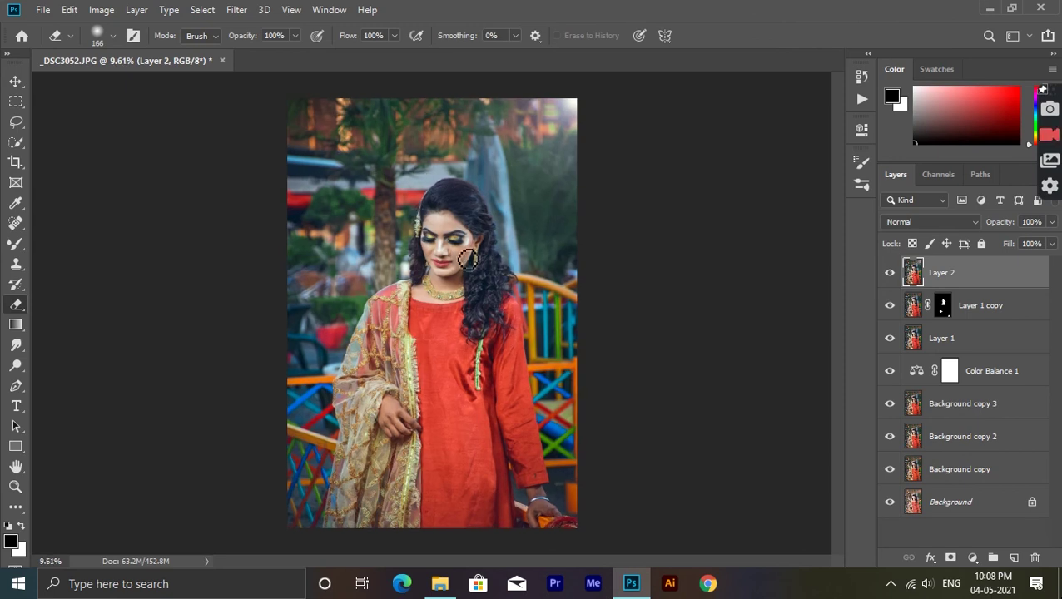
alt+click(889, 501)
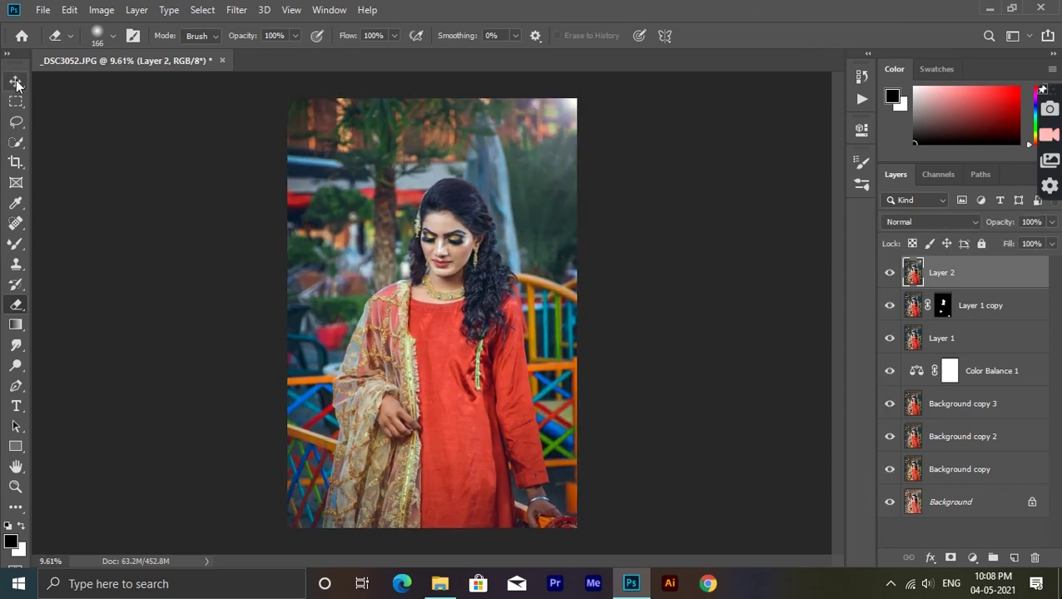
click(15, 81)
click(1011, 556)
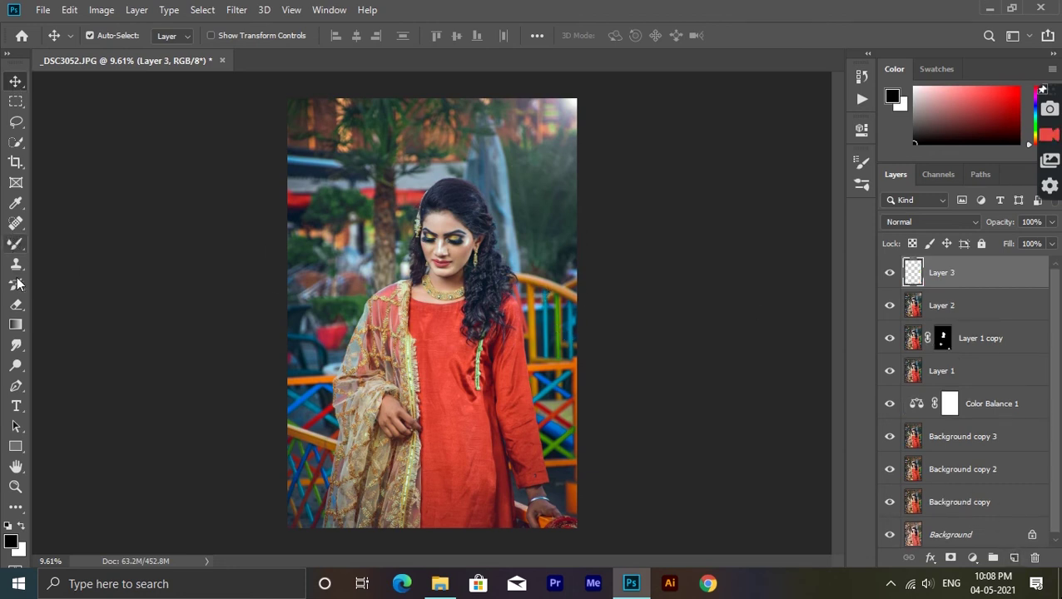
click(15, 243)
click(137, 245)
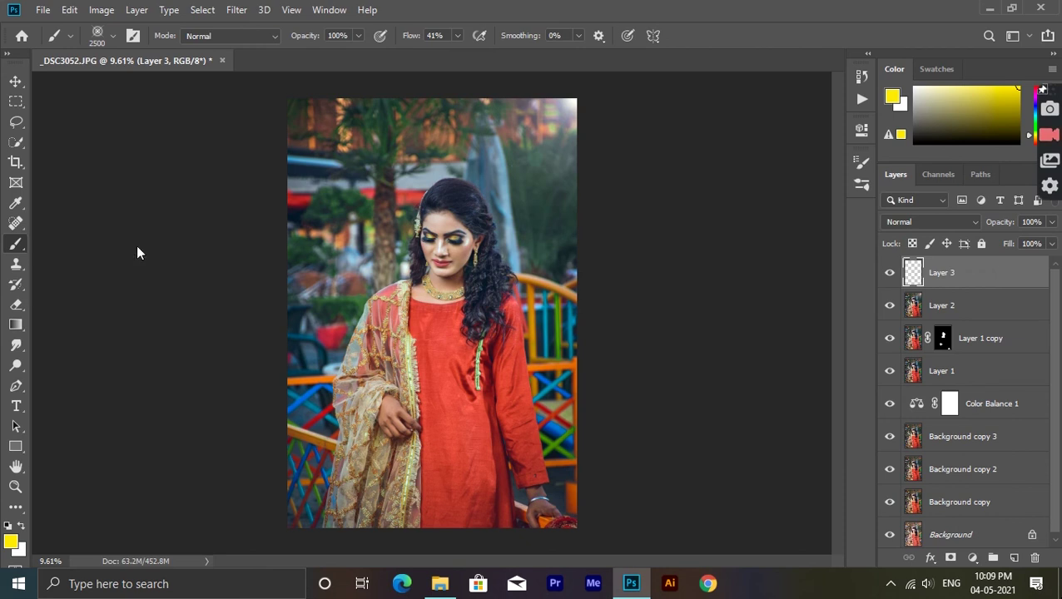
click(583, 266)
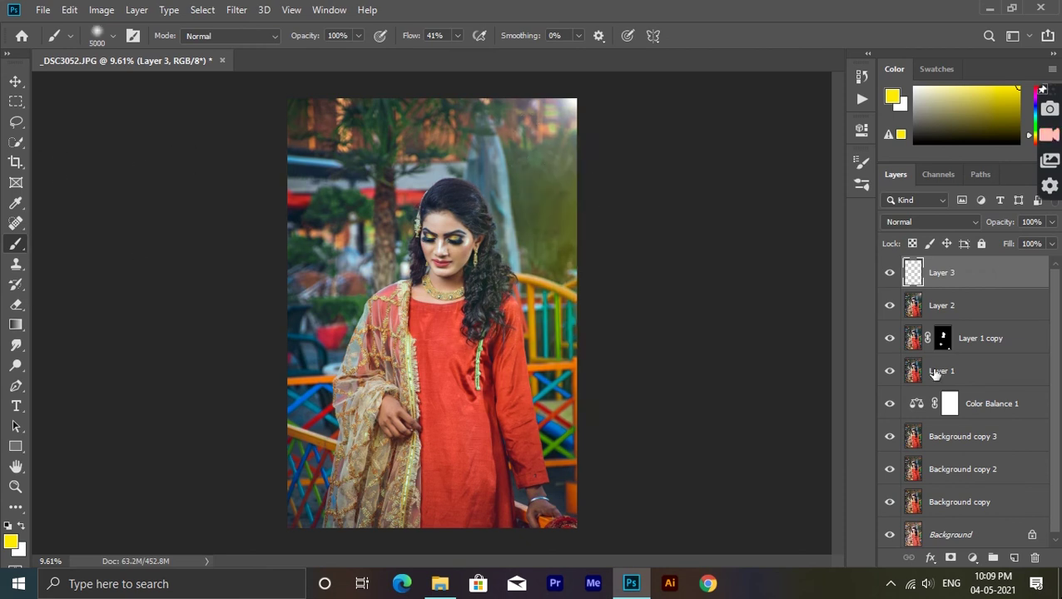
Step: Set Layer 3's blend mode to Screen
click(15, 81)
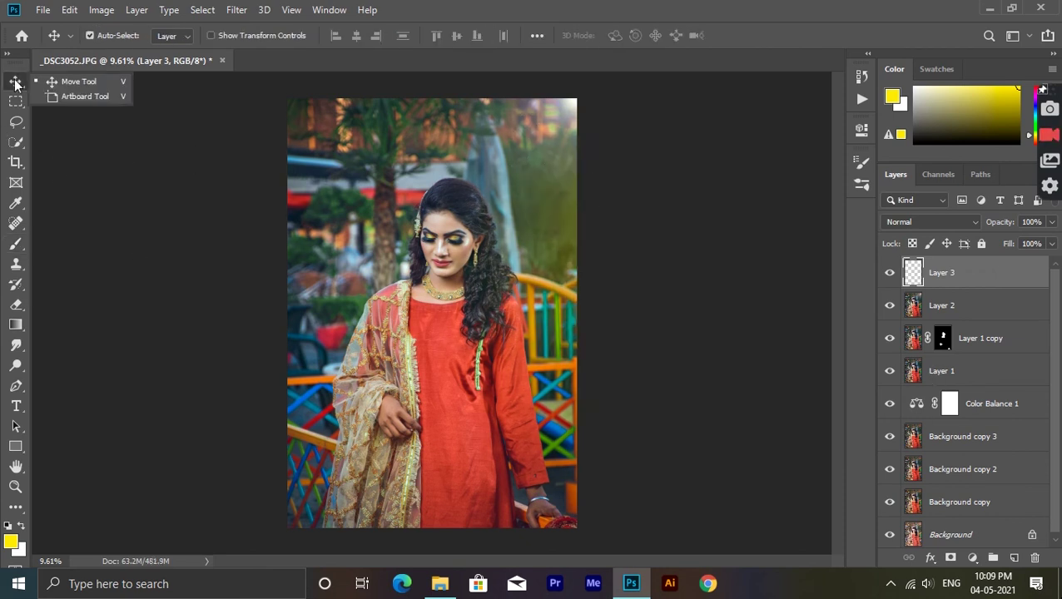
click(899, 222)
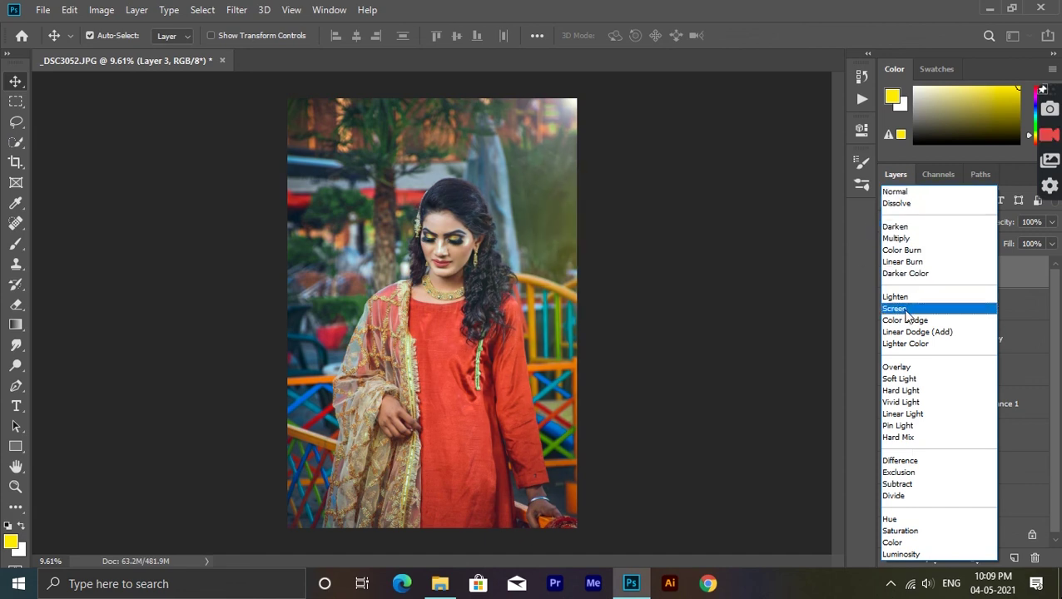
key(Escape)
click(504, 312)
click(18, 83)
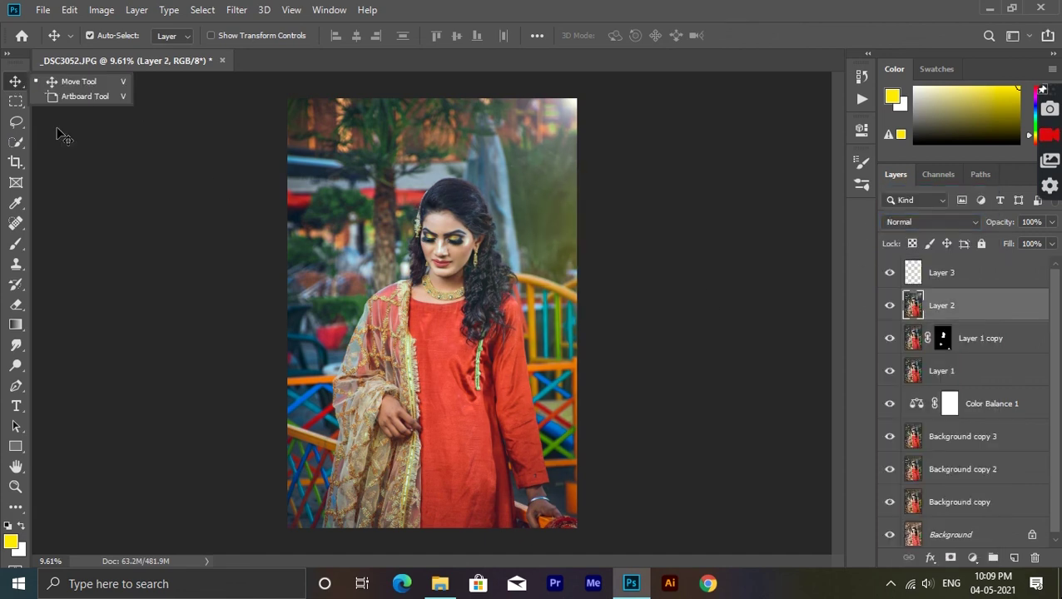
click(512, 300)
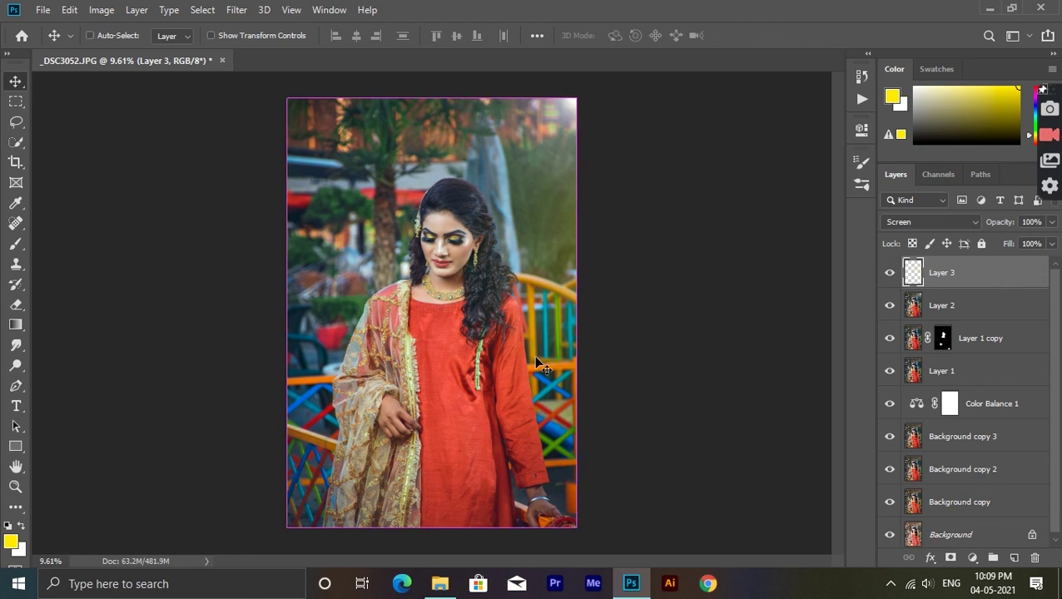
click(220, 35)
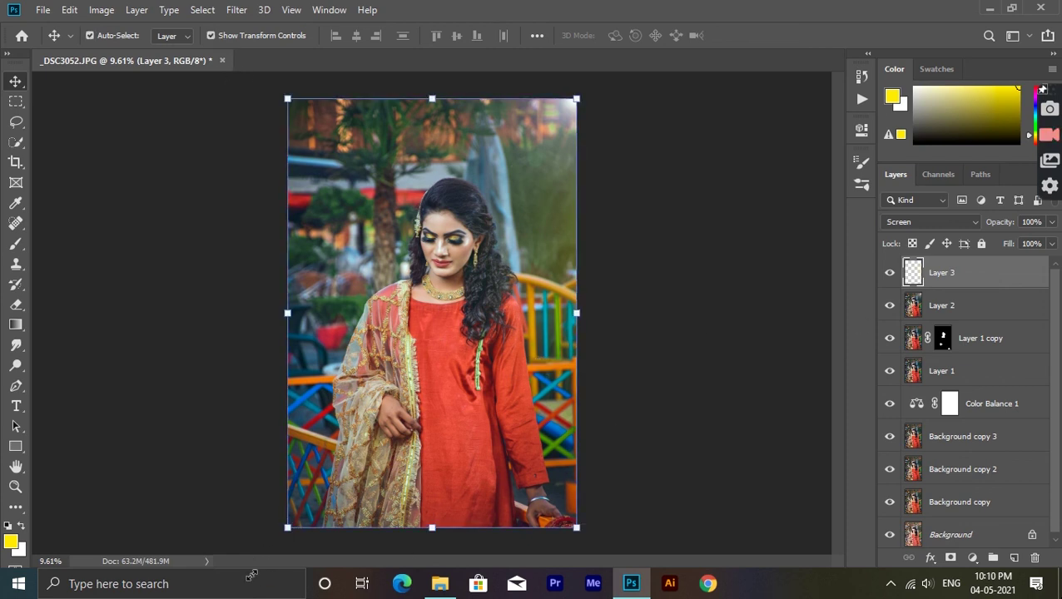
Step: Scale Layer 3's yellow glow to 120.74%, nudge it right, and set its opacity to 70%
drag(287, 527, 225, 583)
drag(345, 406, 365, 406)
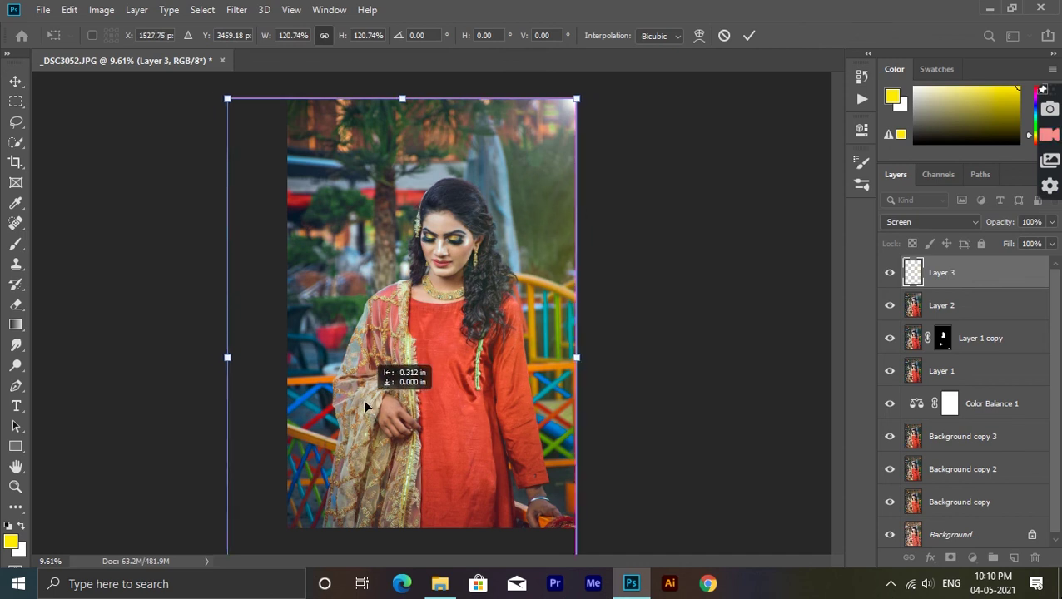
scroll(483, 242, up, 2)
click(1051, 221)
drag(1050, 242, 1032, 242)
click(1031, 222)
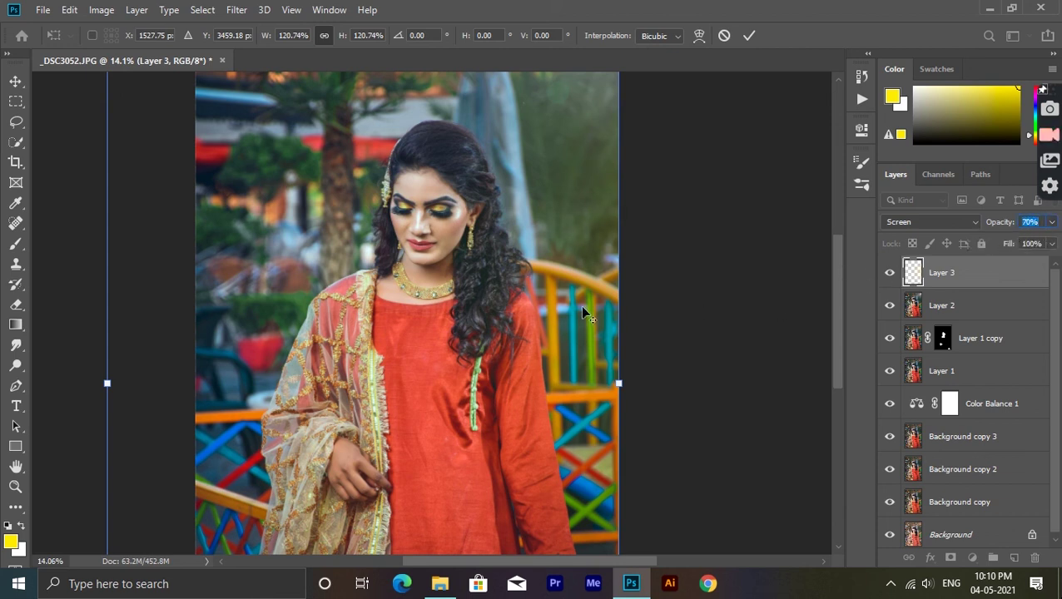
key(Return)
scroll(483, 290, down, 2)
scroll(482, 289, down, 1)
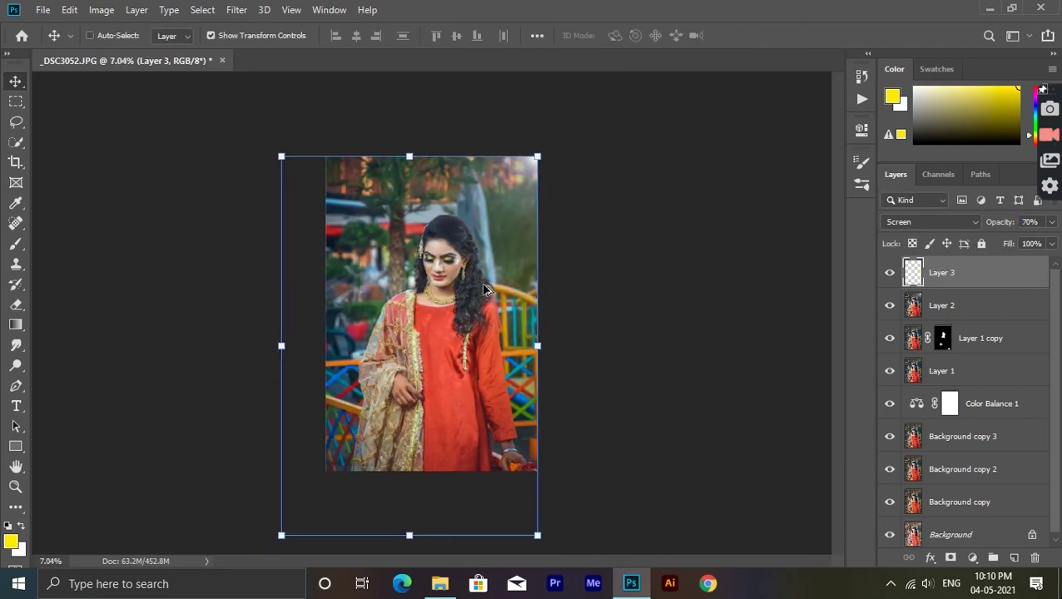
Step: Open the Save As dialog for the finished _DSC3052 portrait with Shift+Ctrl+S
key(ctrl+shift+s)
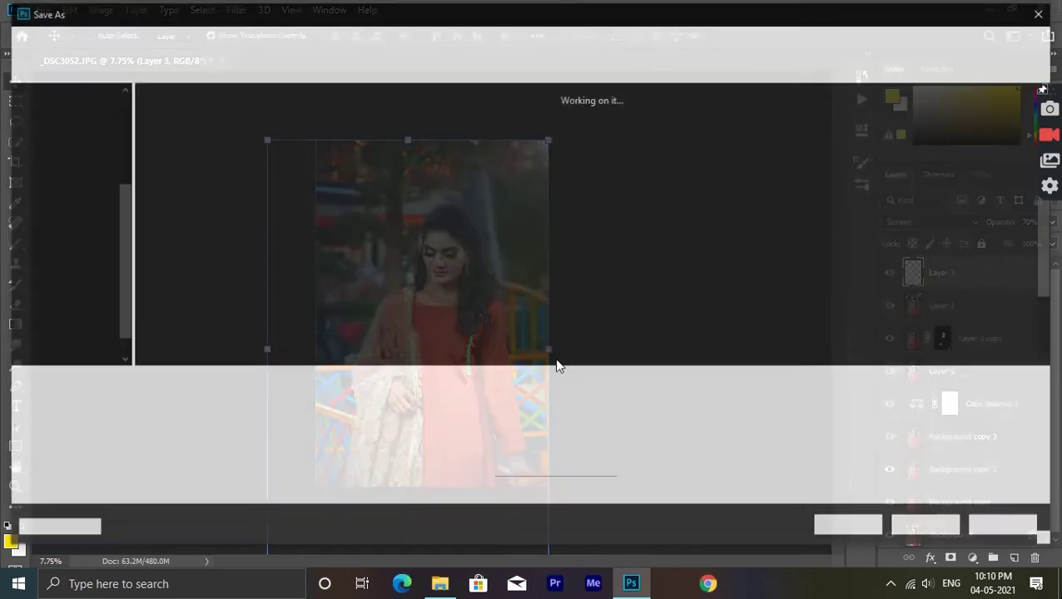